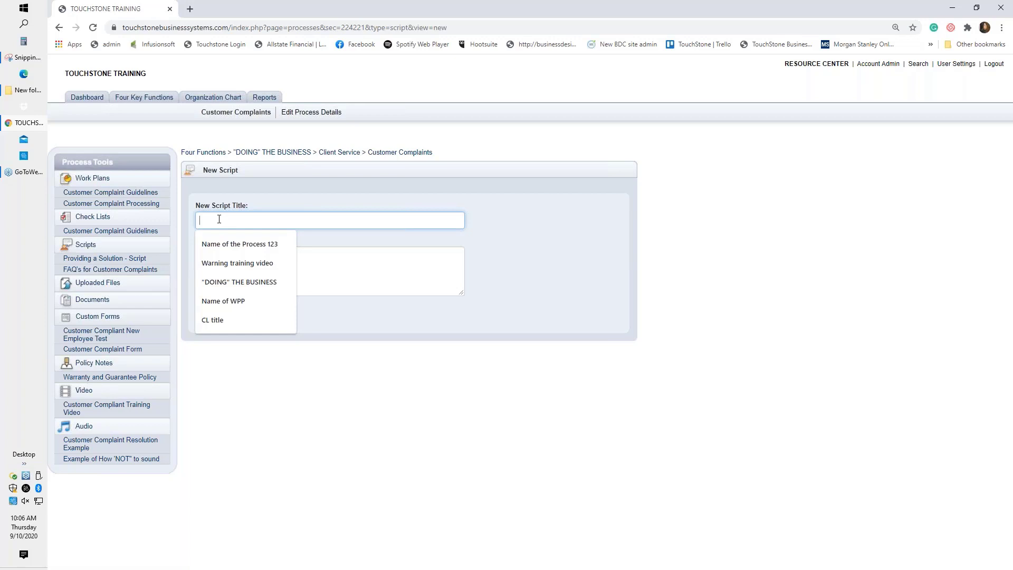
Enter the title 'Script name' and the objective 'the purpose', then create the script.
text(Script )
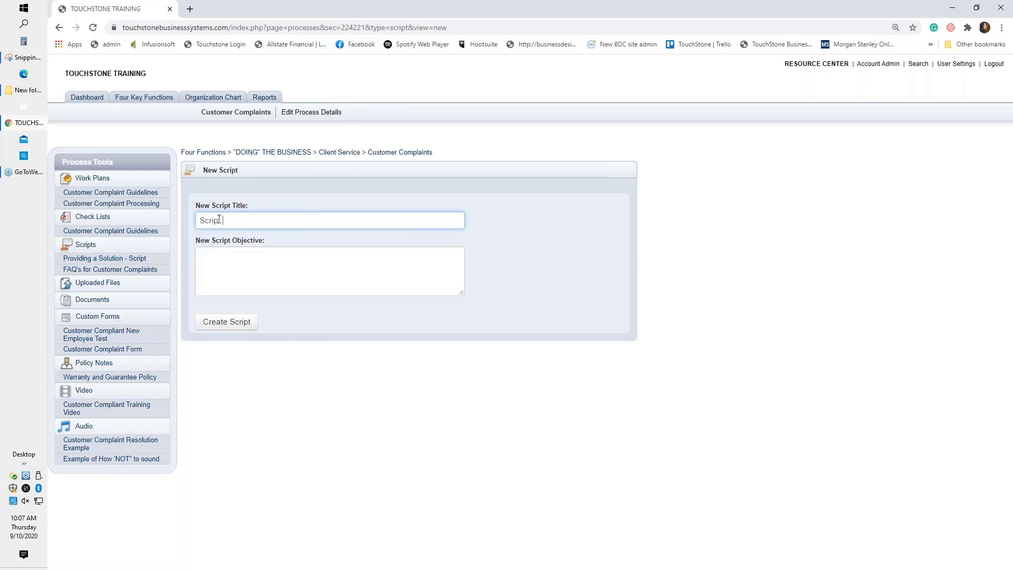
text(name)
click(224, 267)
text(the )
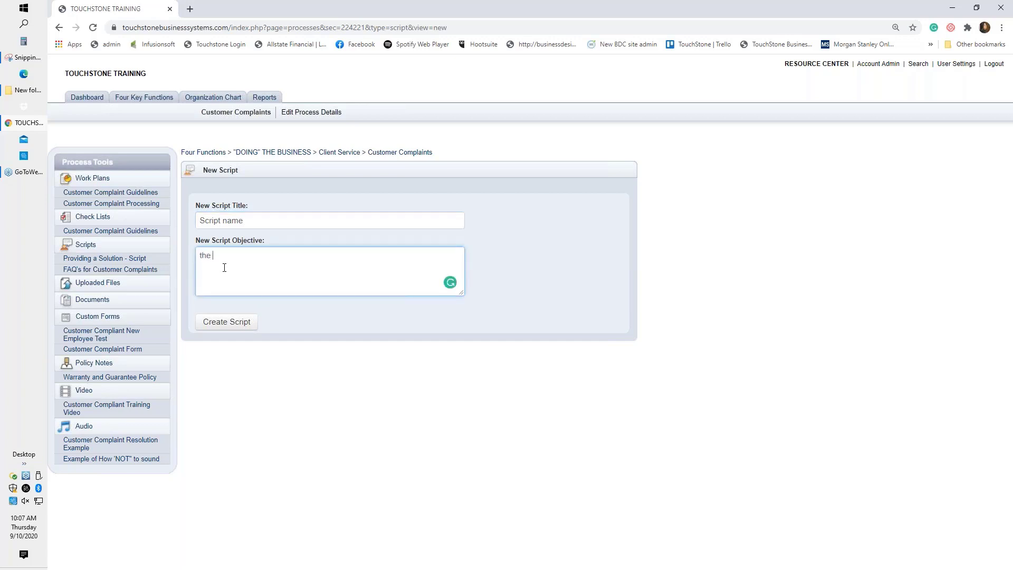
text(purpose)
click(228, 327)
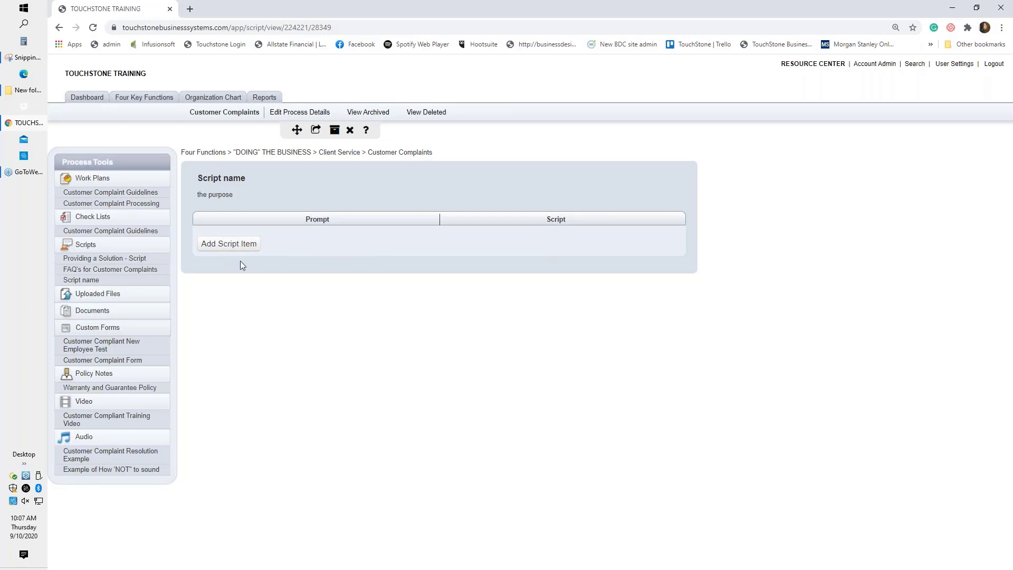
Add an empty prompt and script row to the Script name script.
click(224, 248)
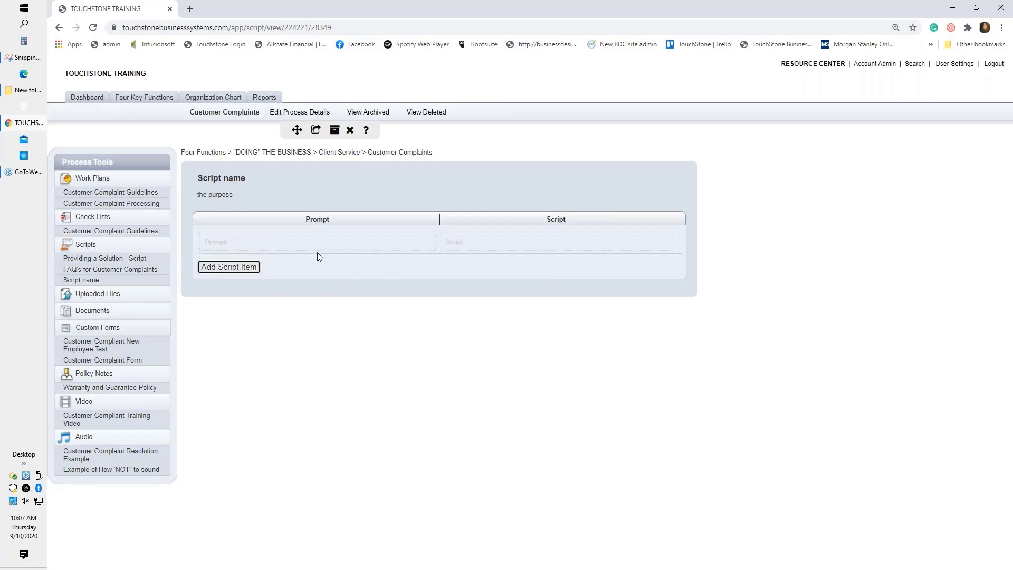
Set and save the first item's prompt as 'Greeting'.
click(222, 244)
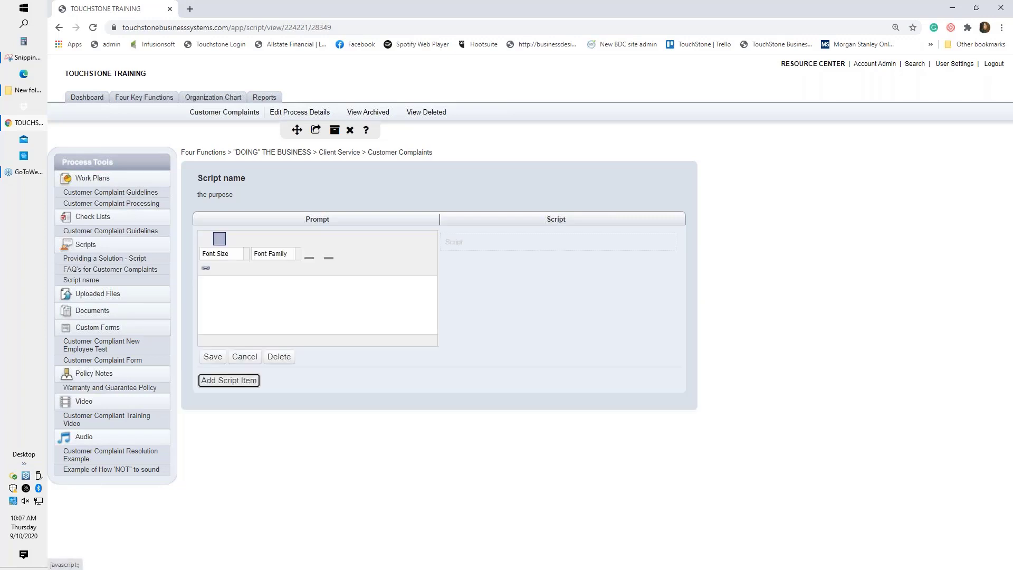
click(241, 300)
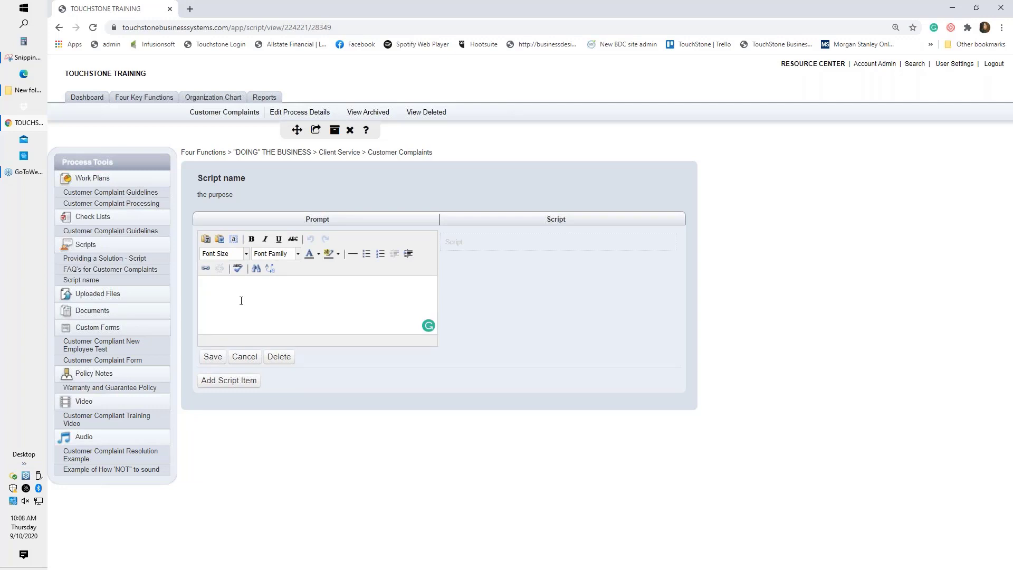
text(t)
key(BackSpace)
text(Greeting)
click(213, 356)
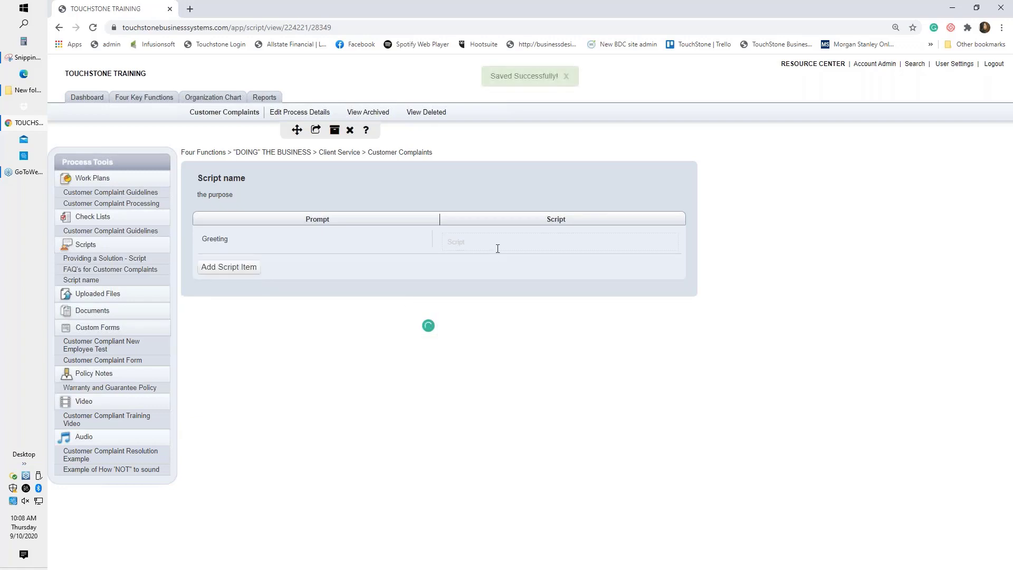
Save the script text 'Hi.....' for Greeting and add a second empty item row.
click(467, 241)
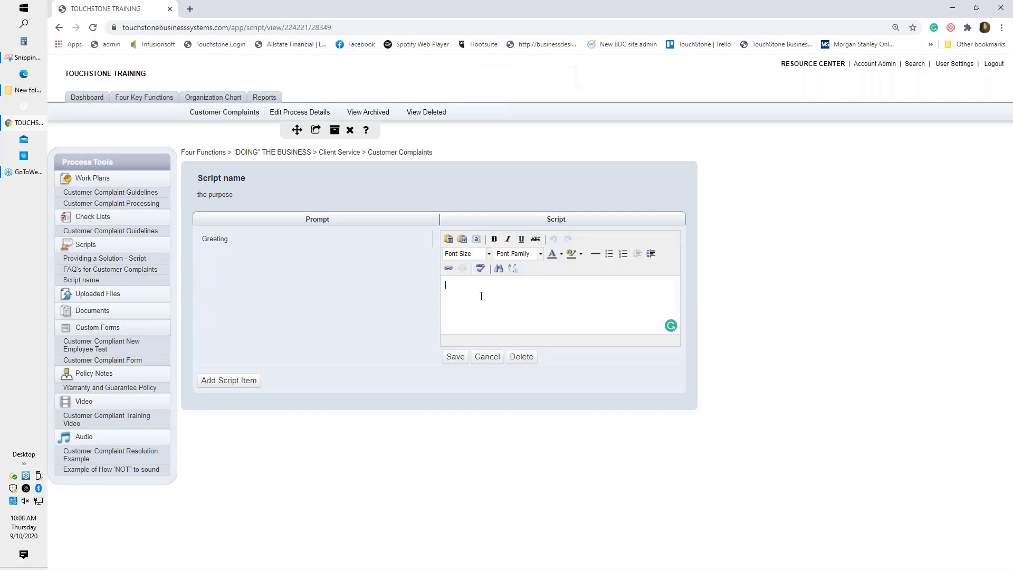
text(Hi.....)
click(455, 356)
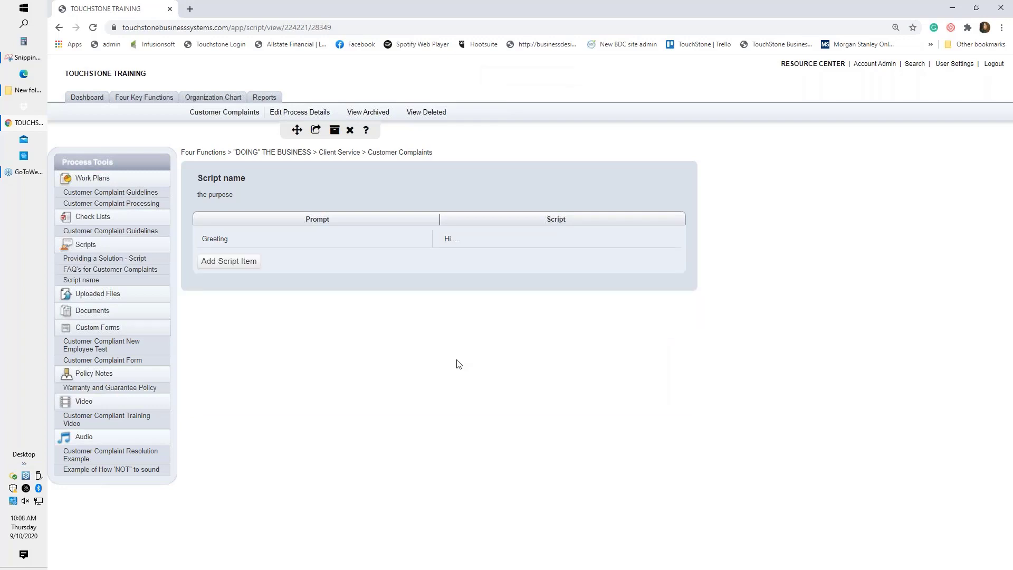
click(235, 264)
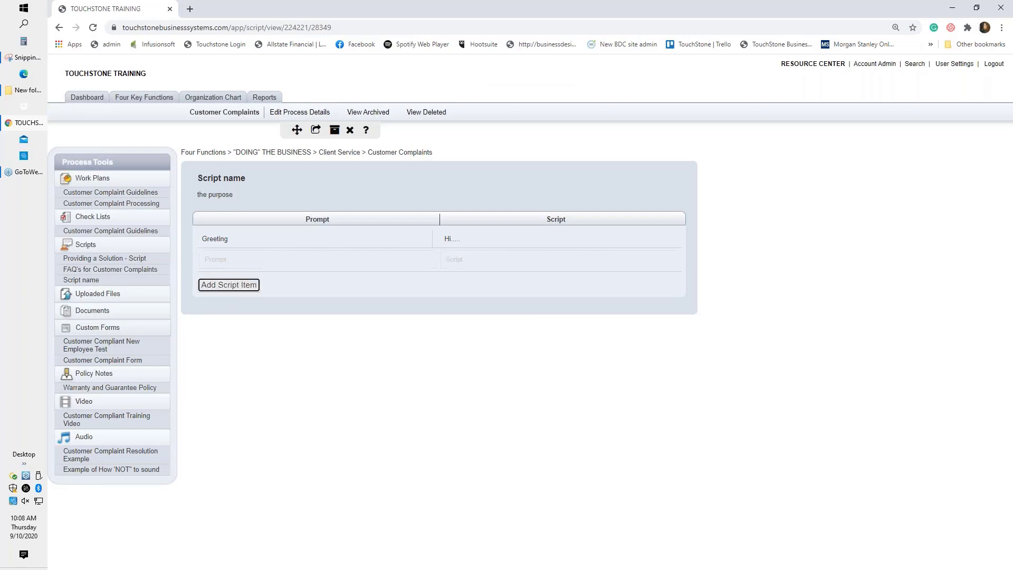
Save the second row with prompt 'Ask why they are calling' and script 'How may I help'.
click(219, 261)
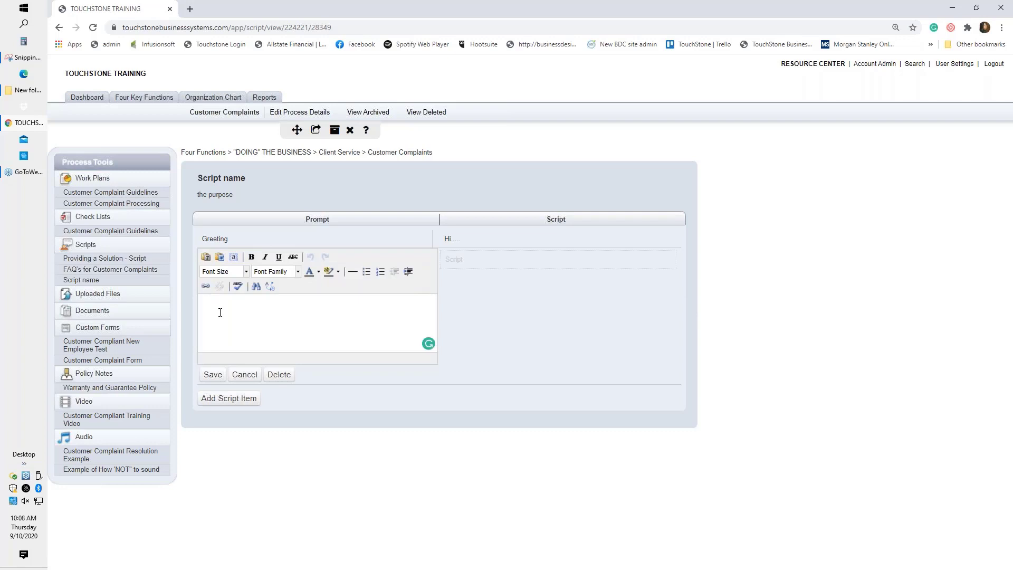
text(Ask why they are calling)
click(212, 375)
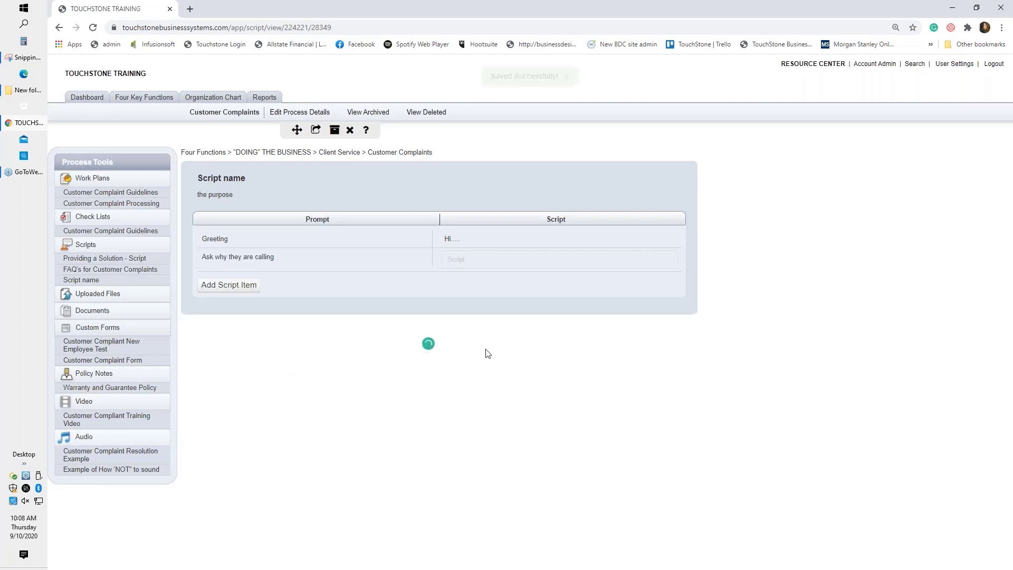
click(456, 259)
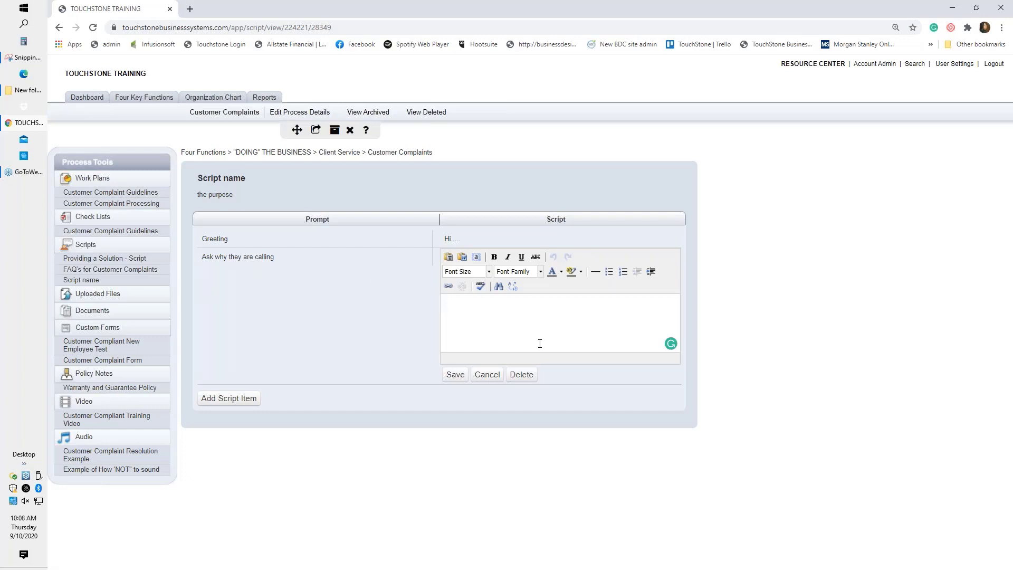
text(How may I help)
click(456, 375)
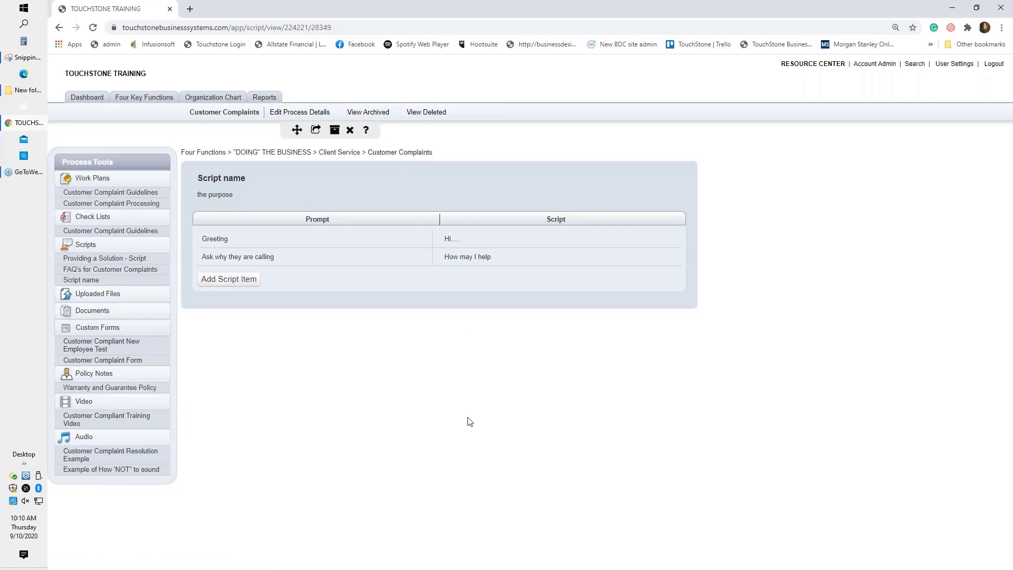
Drag the rows to swap them and return Greeting to the top, then edit the 'Ask why they are calling' prompt.
drag(419, 256, 422, 235)
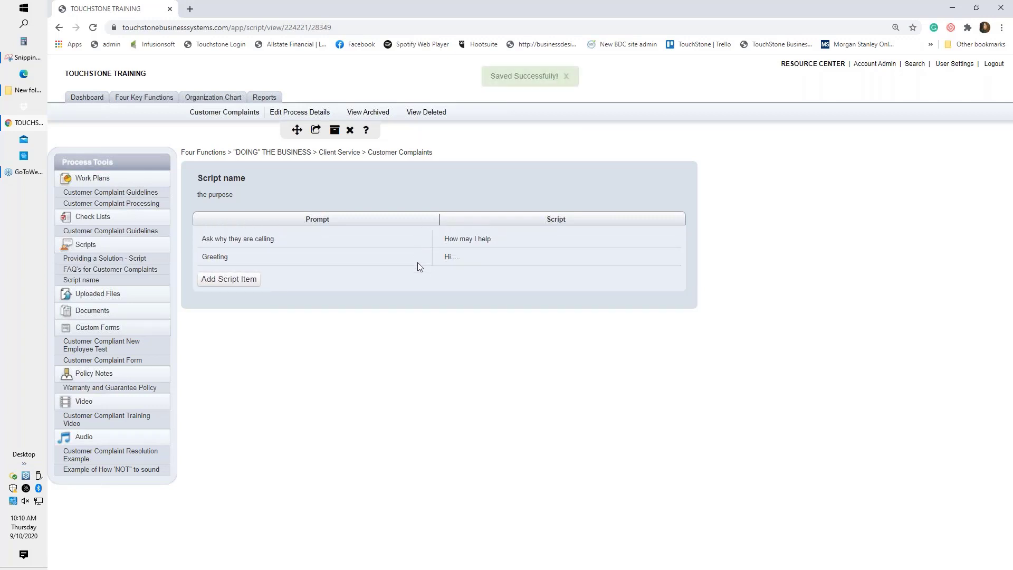
drag(418, 262, 417, 233)
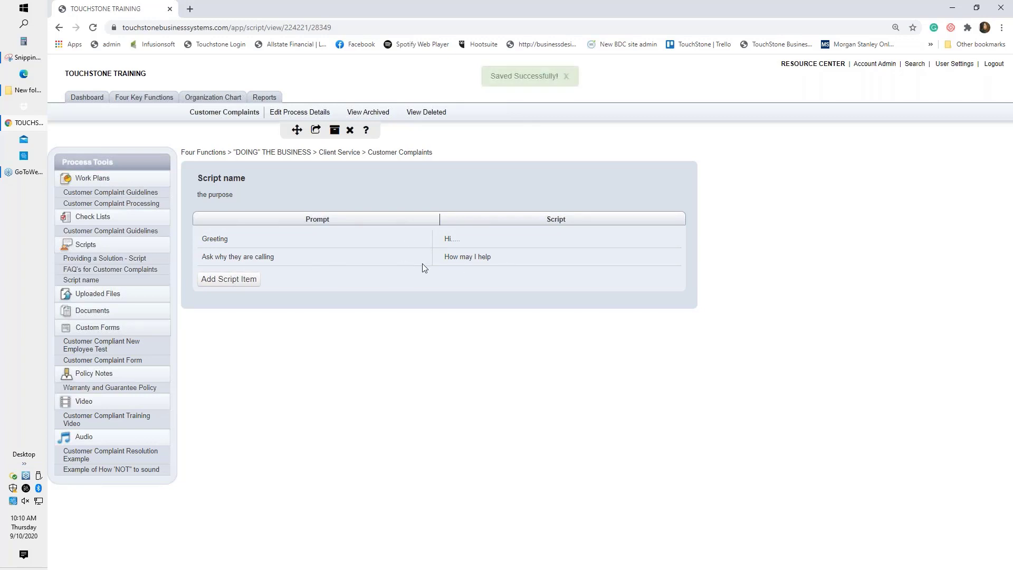
click(250, 257)
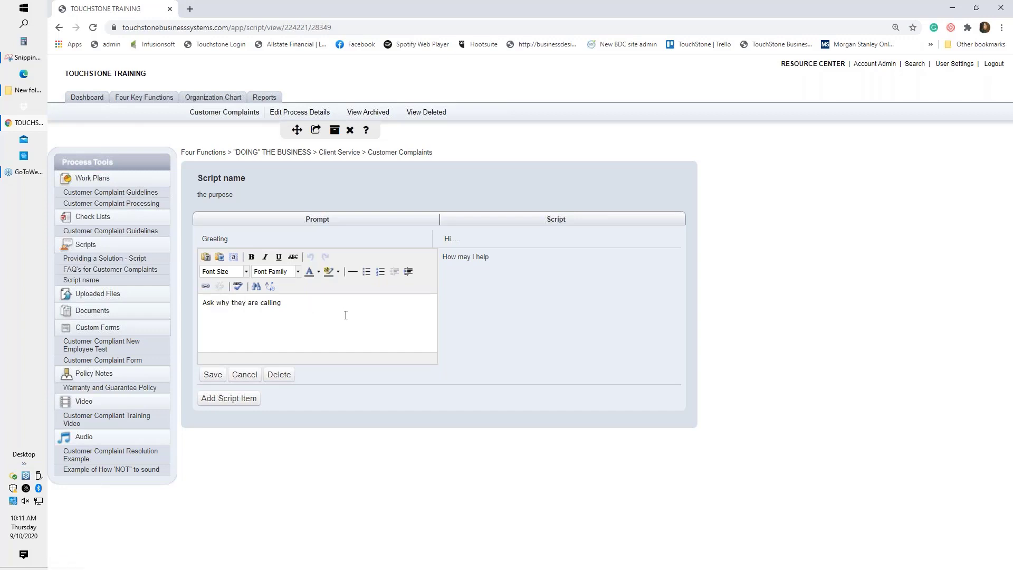
Cancel the prompt edit and confirm discarding it, keeping both items unchanged.
click(245, 374)
click(584, 100)
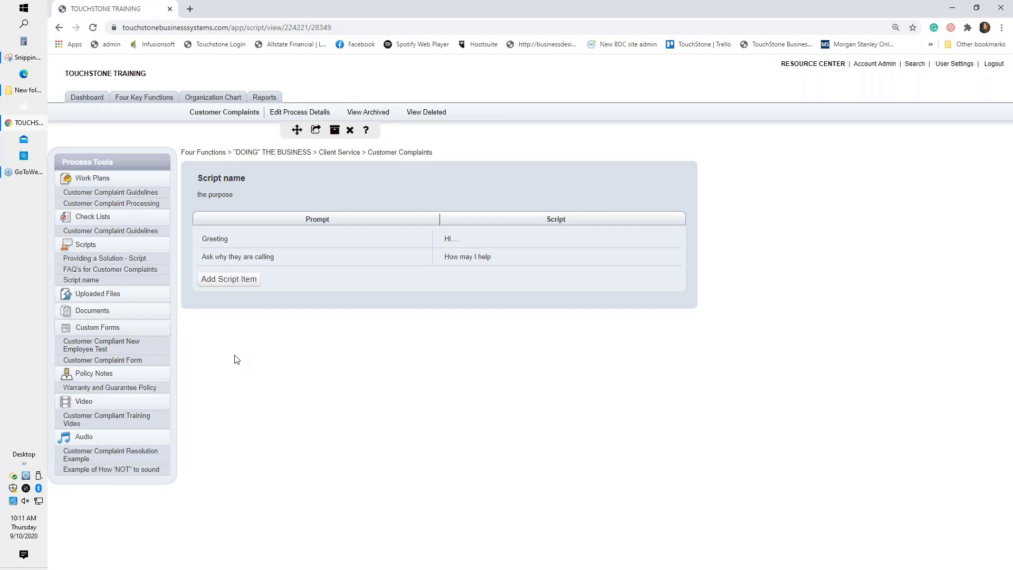
View the Providing a Solution - Script with its six prompt and script rows.
click(115, 263)
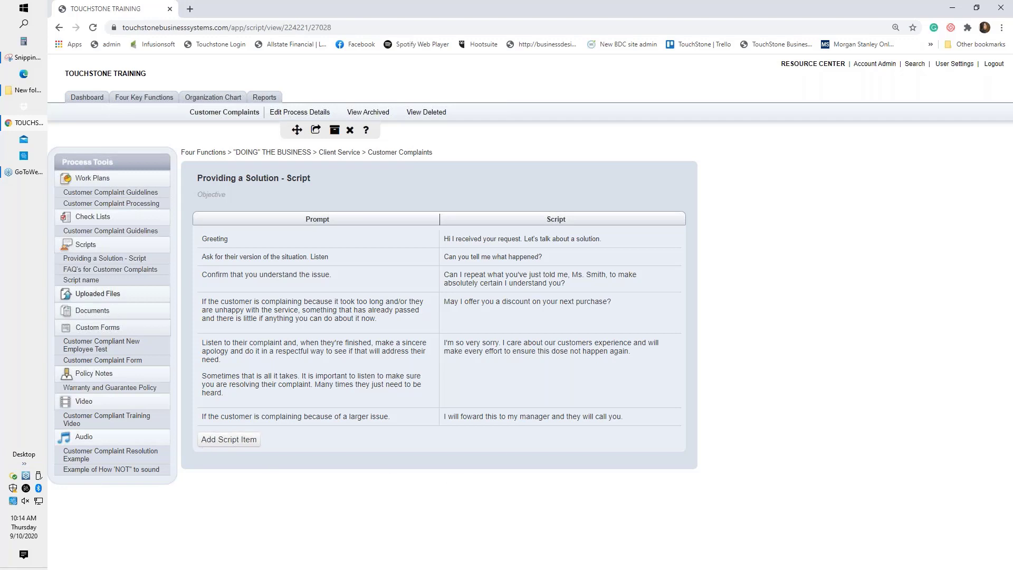
View the FAQ's for Customer Complaints script with its five example rows.
click(102, 274)
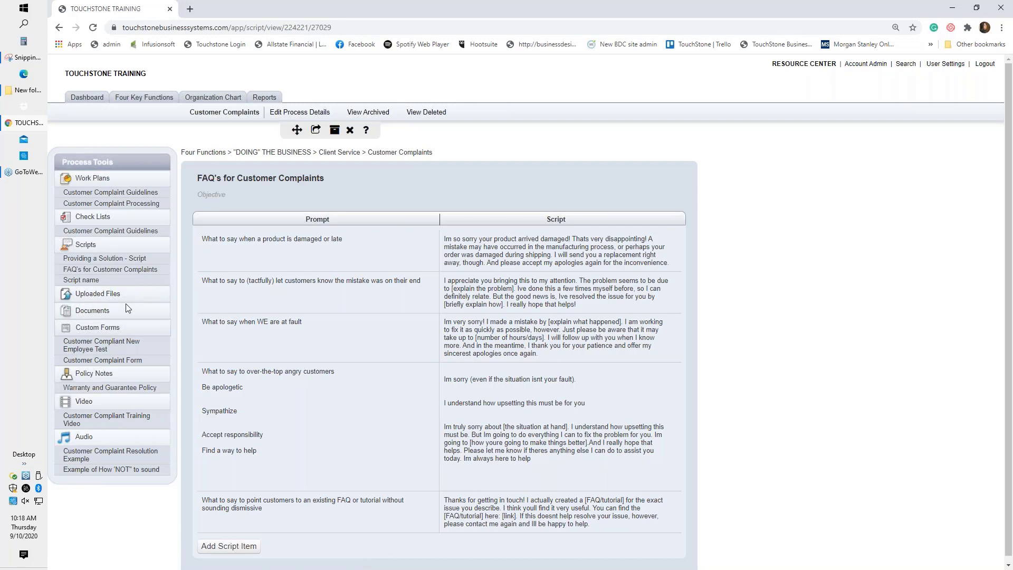
Start a new uploaded file and enter the title 'Name of your file'.
click(96, 298)
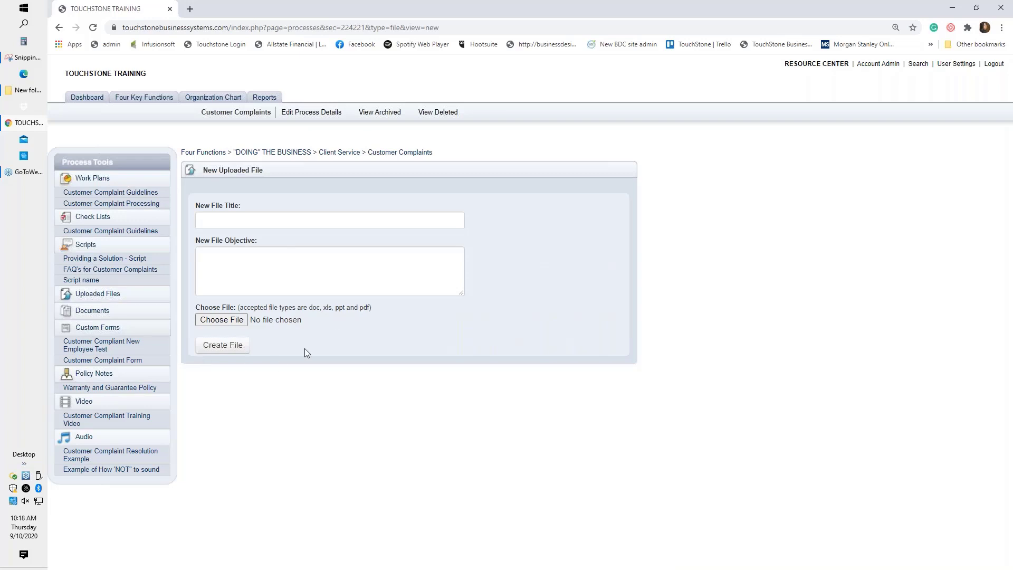
click(216, 220)
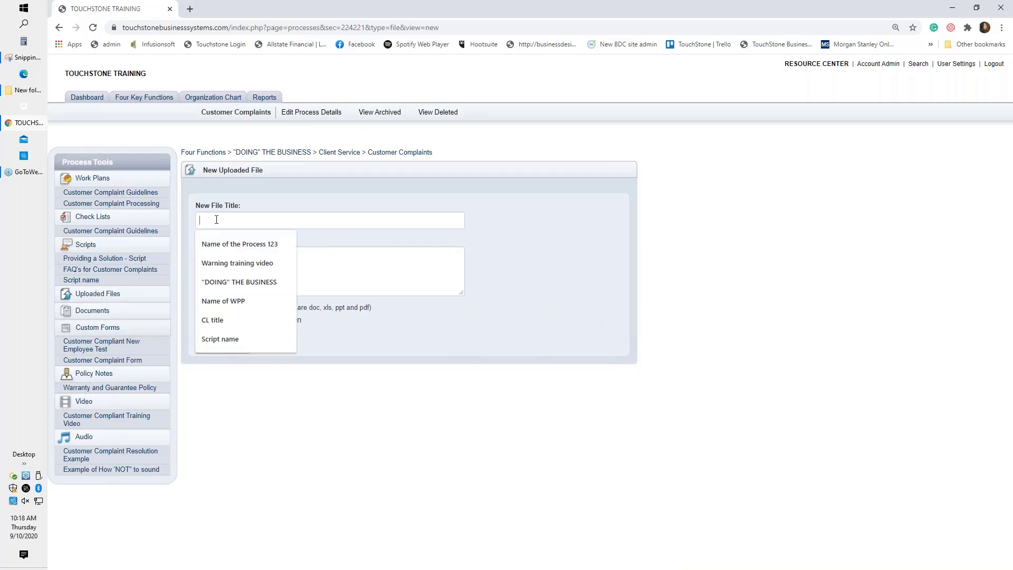
text(Name)
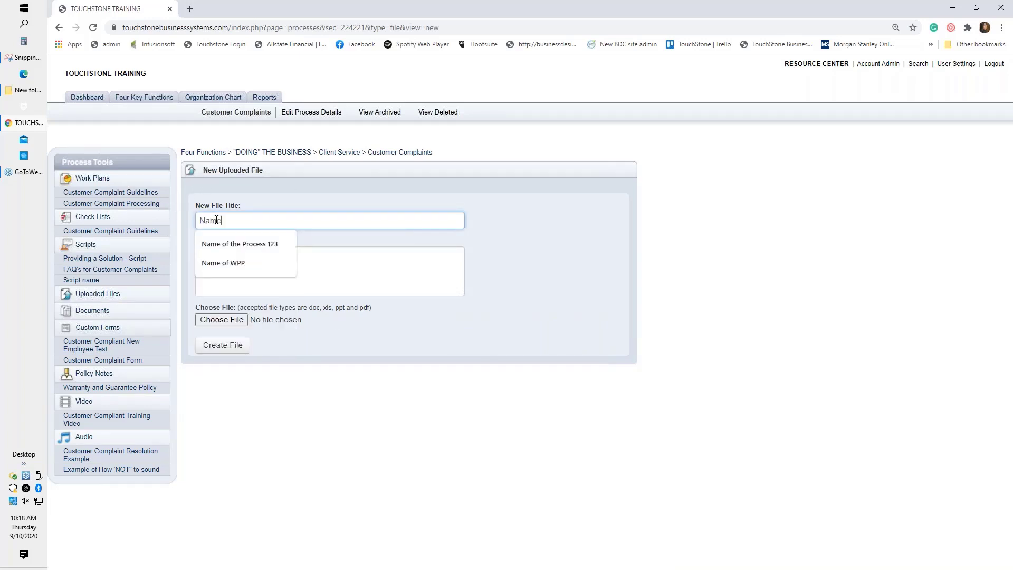
text( of your fi)
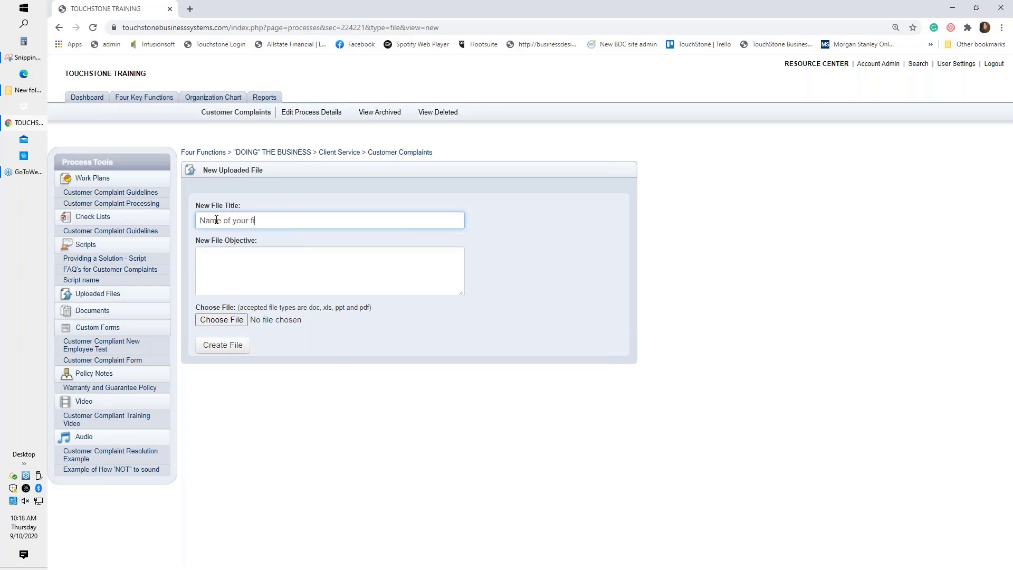
text(le)
Attach the 8-1-20 spreadsheet from the Desktop and create the upload.
click(222, 322)
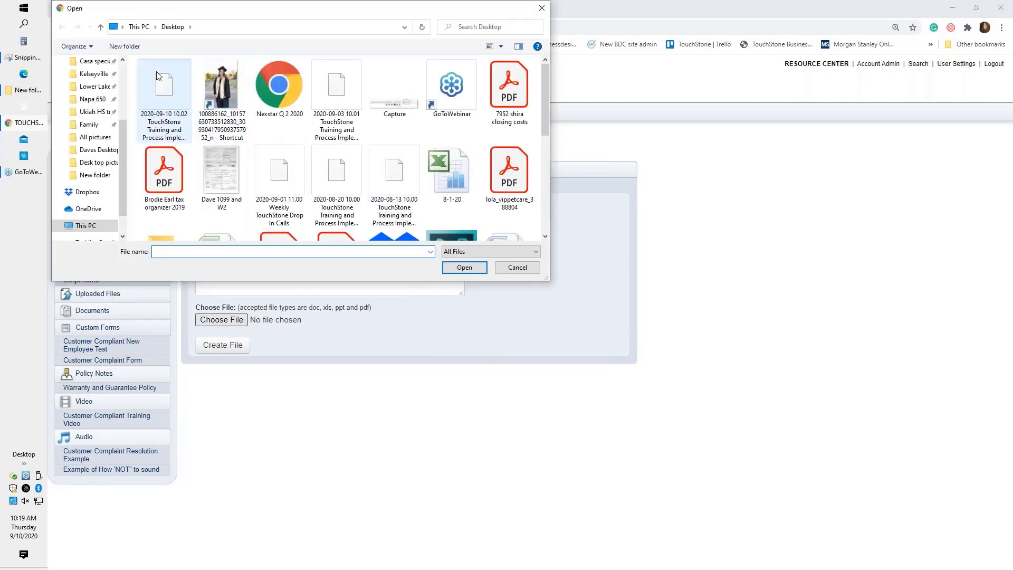
click(442, 167)
double_click(442, 166)
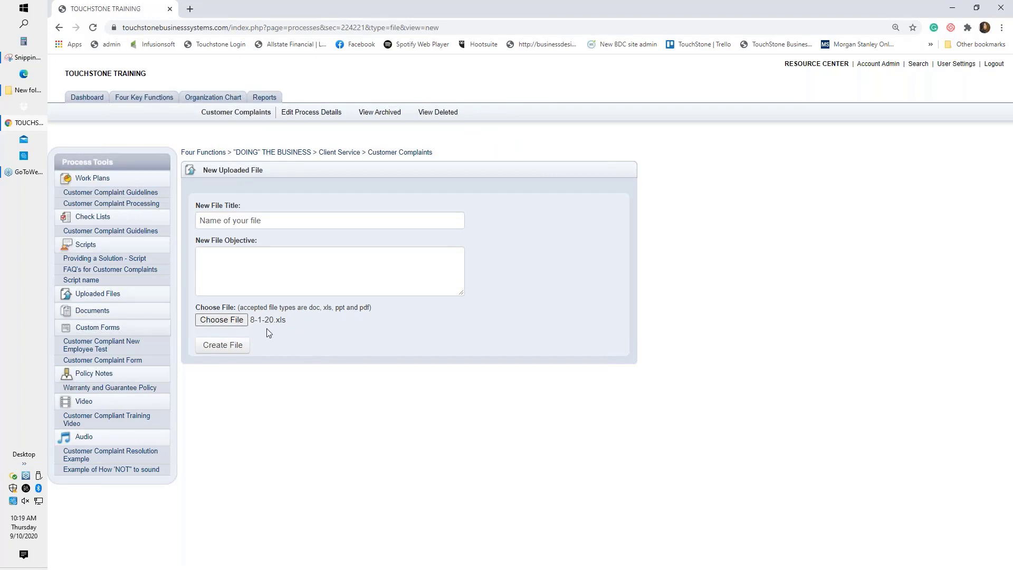
click(227, 347)
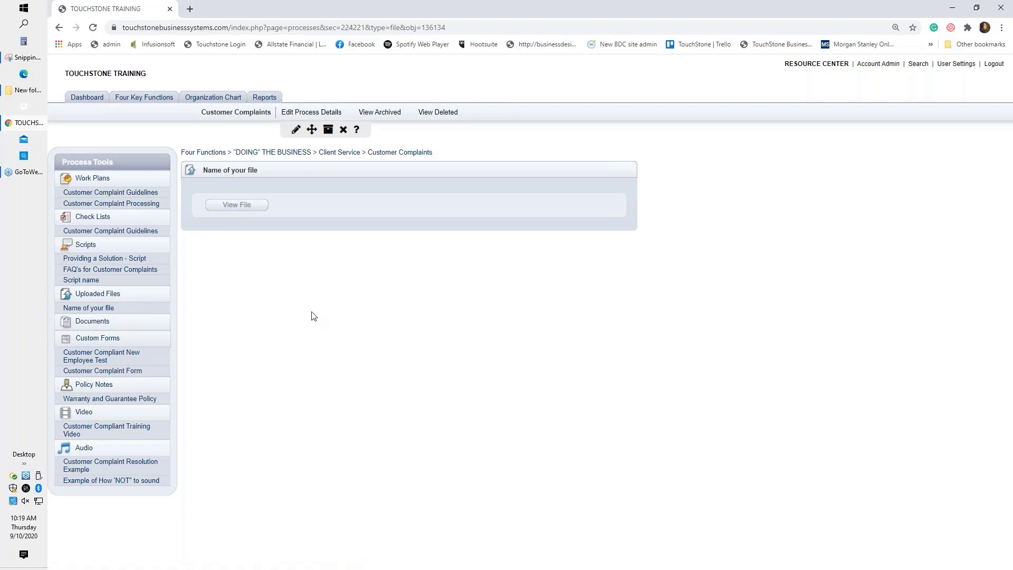
Download Nameofyourfile.xls from its upload page and open it in Excel.
click(236, 205)
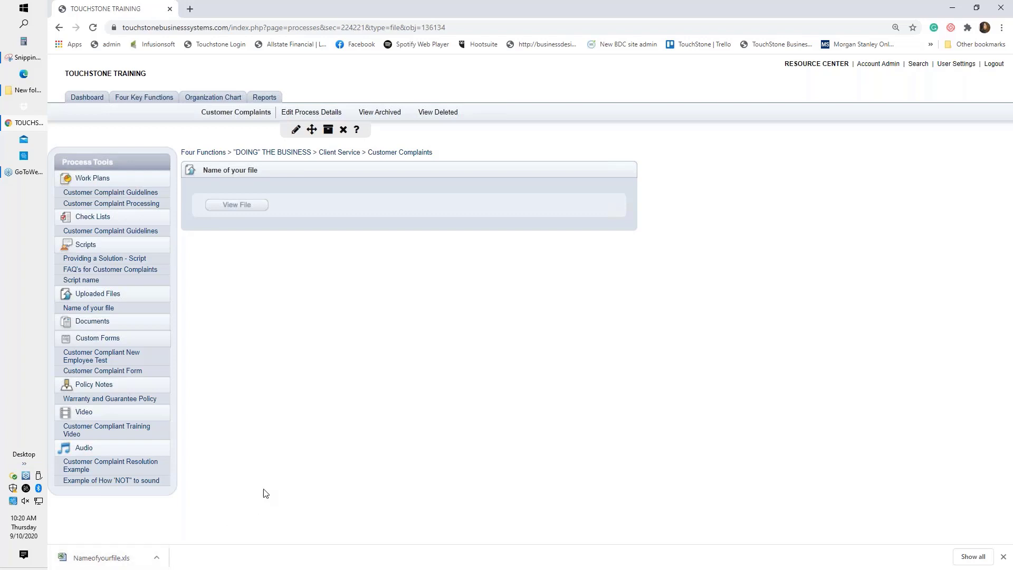
click(104, 561)
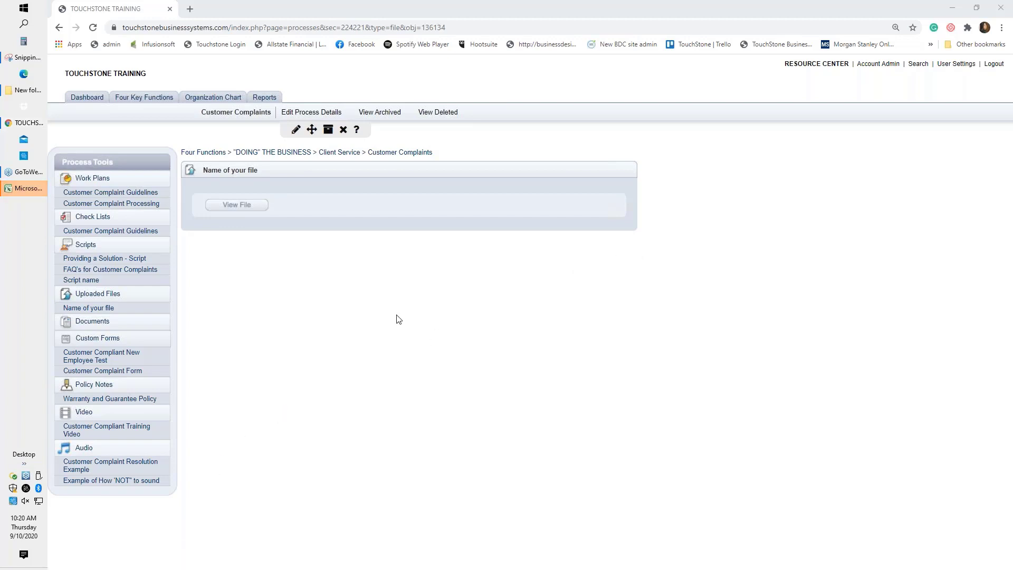
click(21, 188)
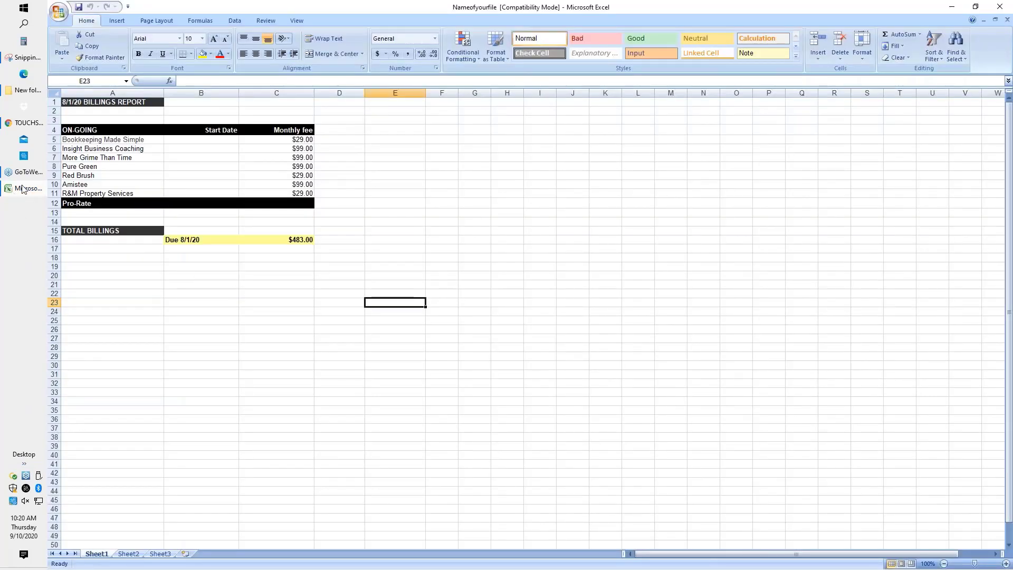
click(23, 189)
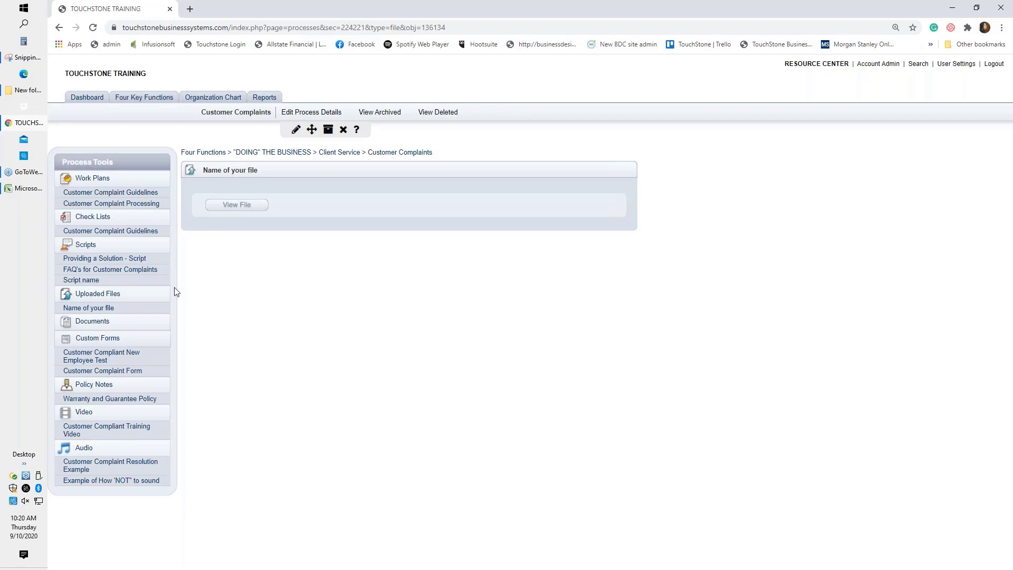
click(35, 190)
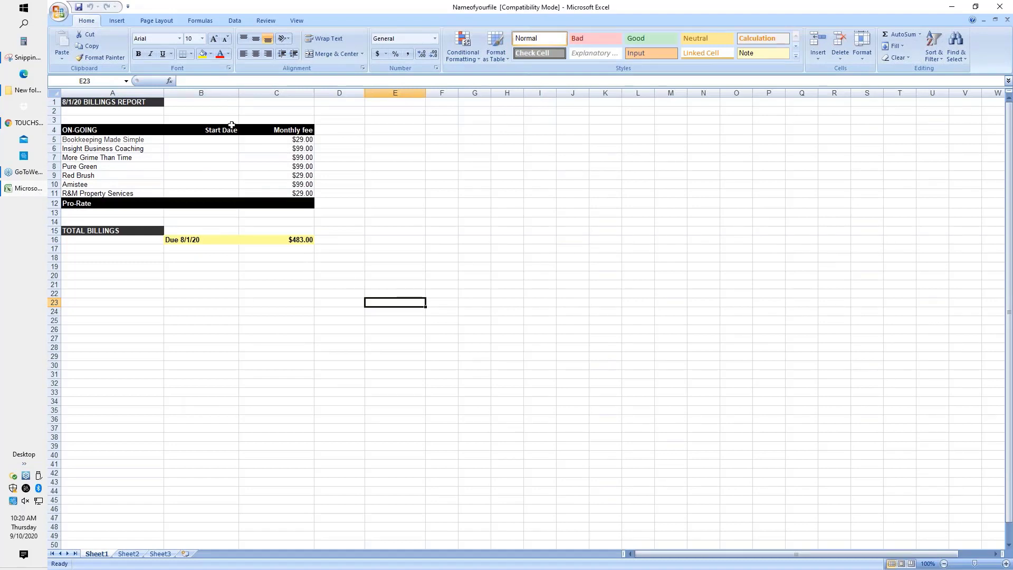
click(952, 7)
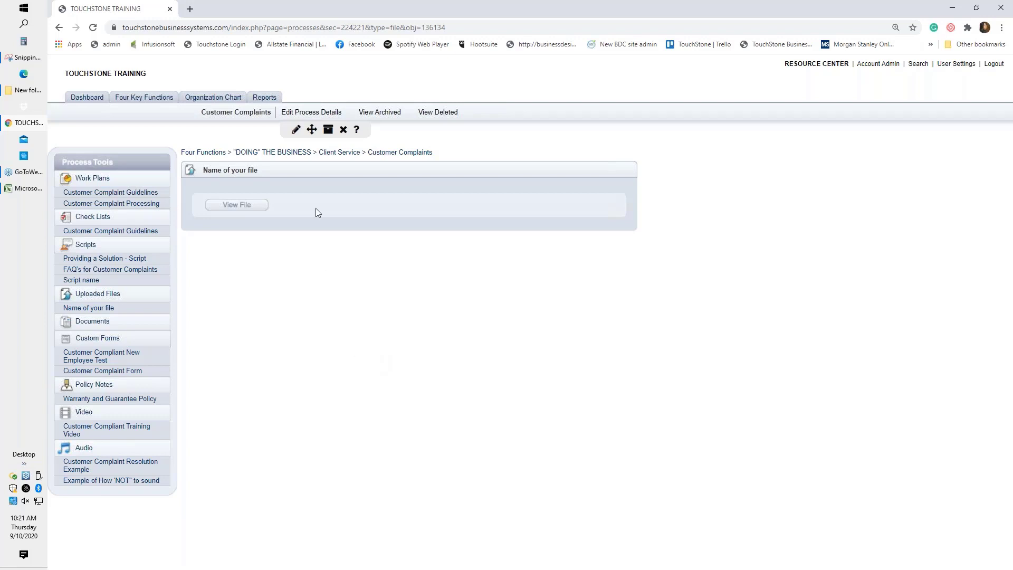
Replace the Name of your file attachment with 8-1-20.xls and save the change.
click(295, 131)
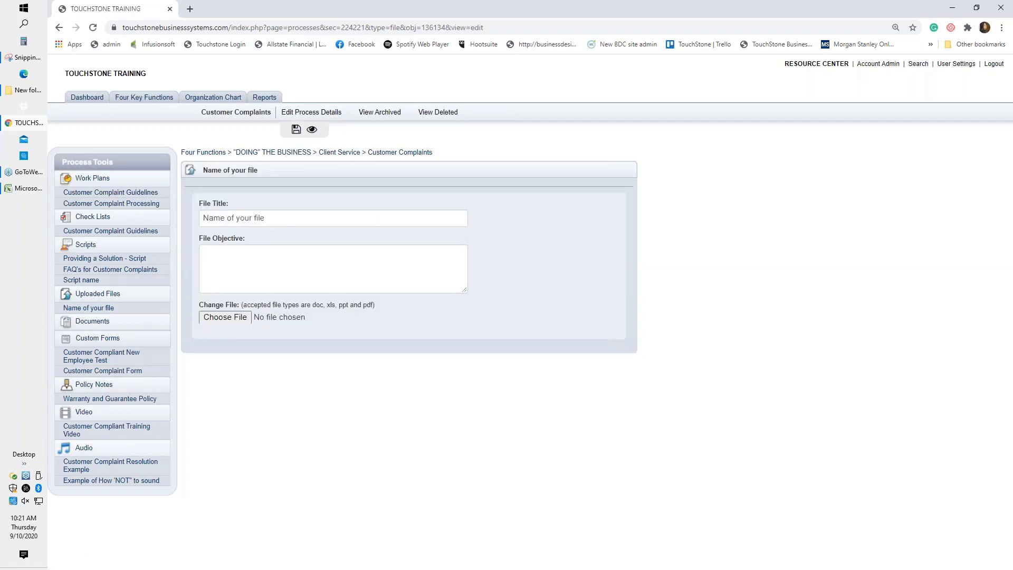
click(236, 320)
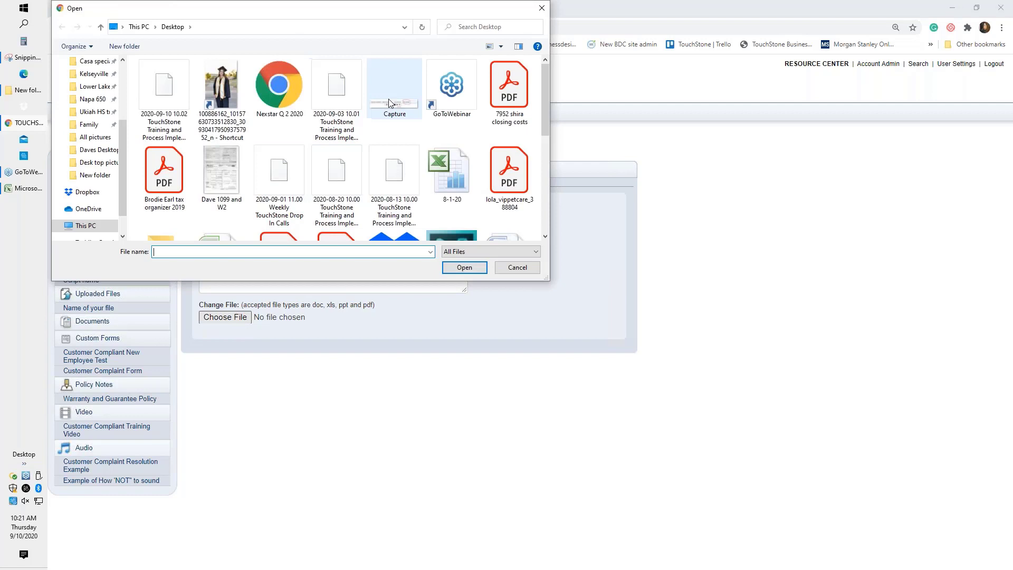
click(446, 178)
double_click(446, 178)
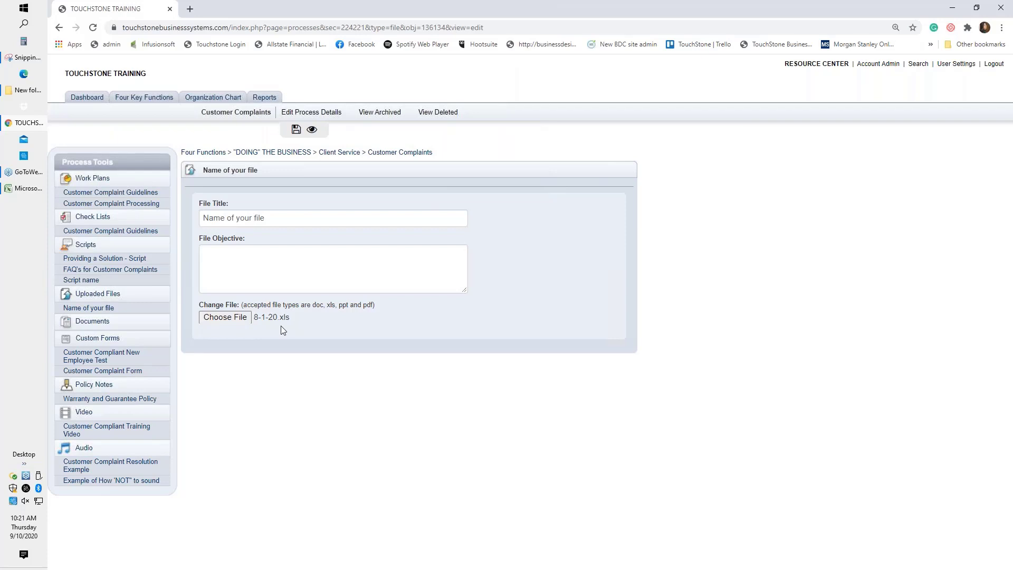
click(296, 129)
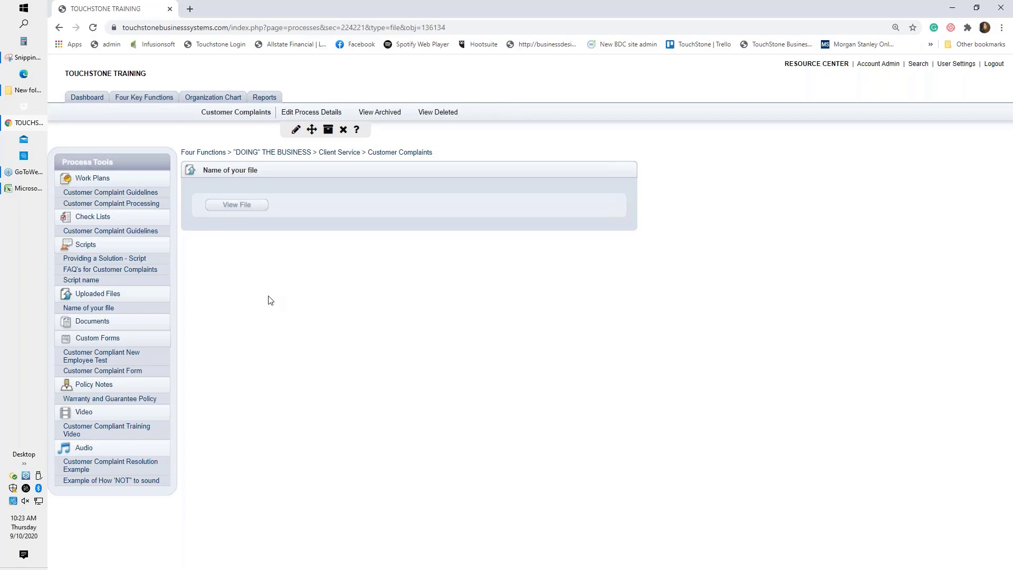
Create a new Customer Complaints document with the title 'name of the doc'.
click(100, 294)
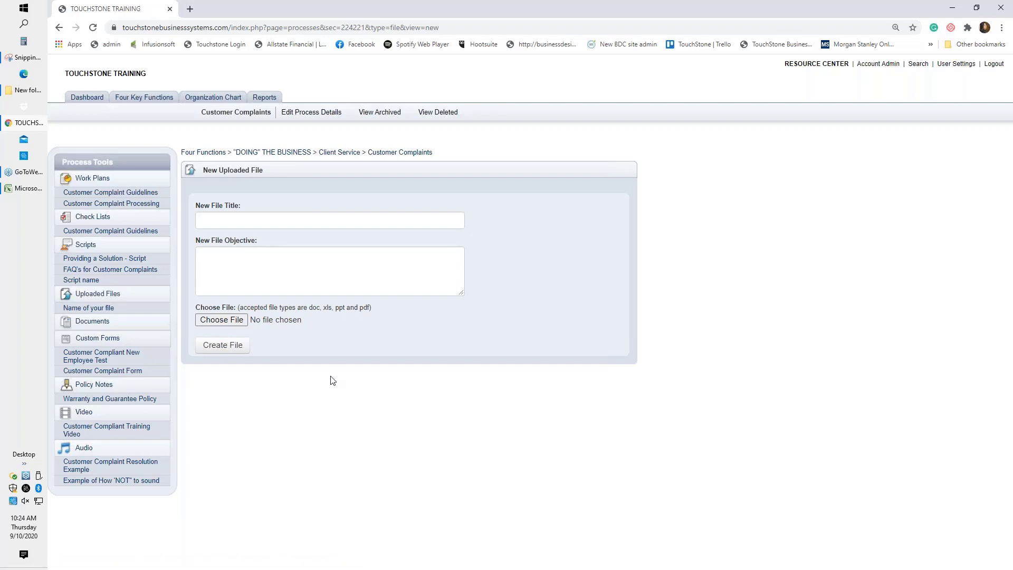
click(93, 325)
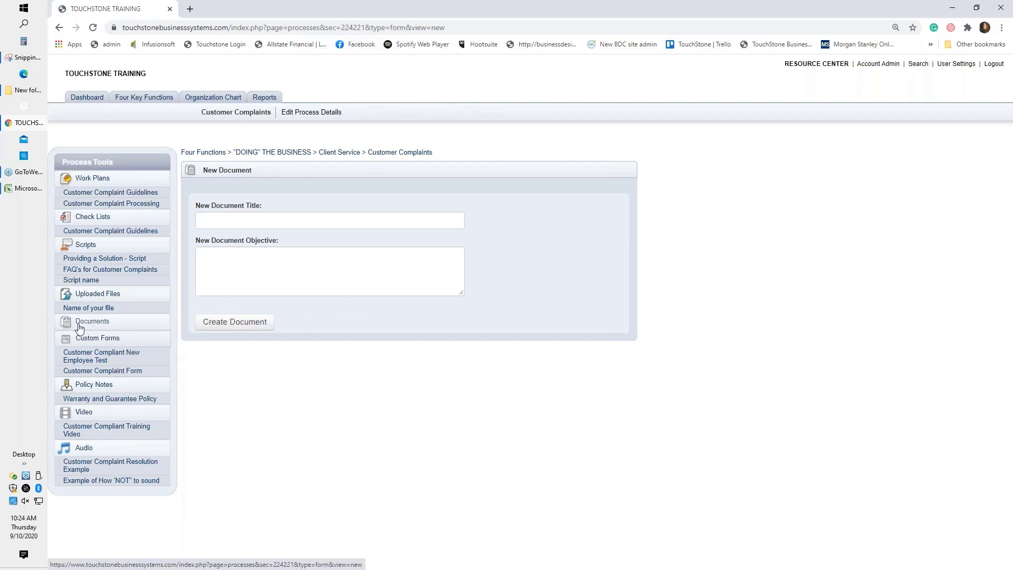
click(217, 219)
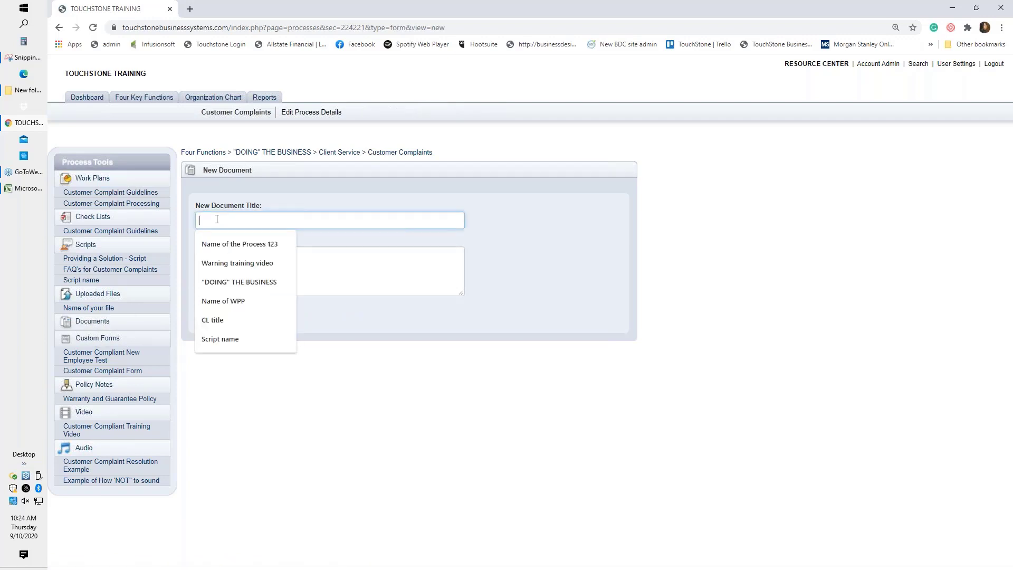
text(name)
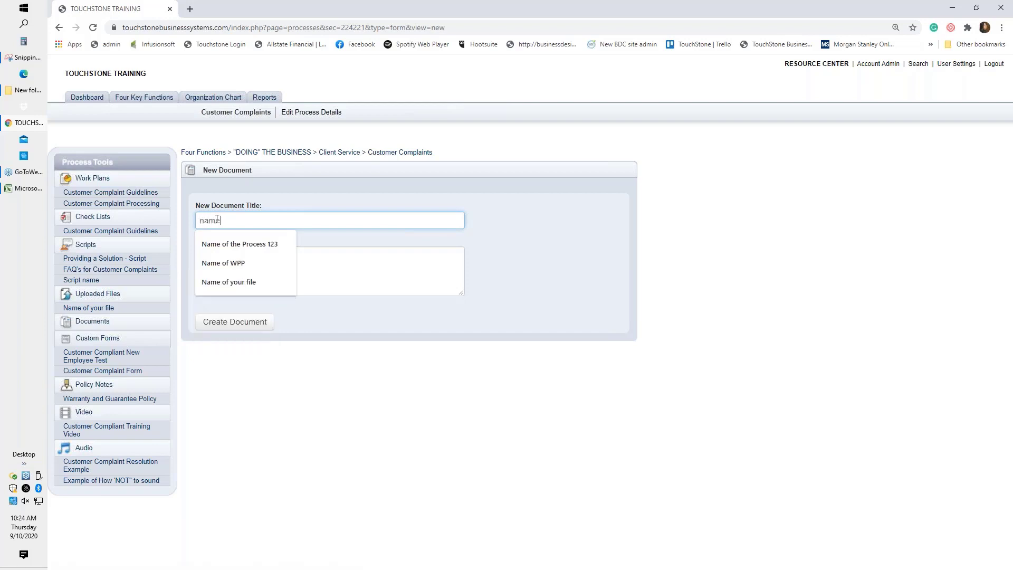
text( of the doc)
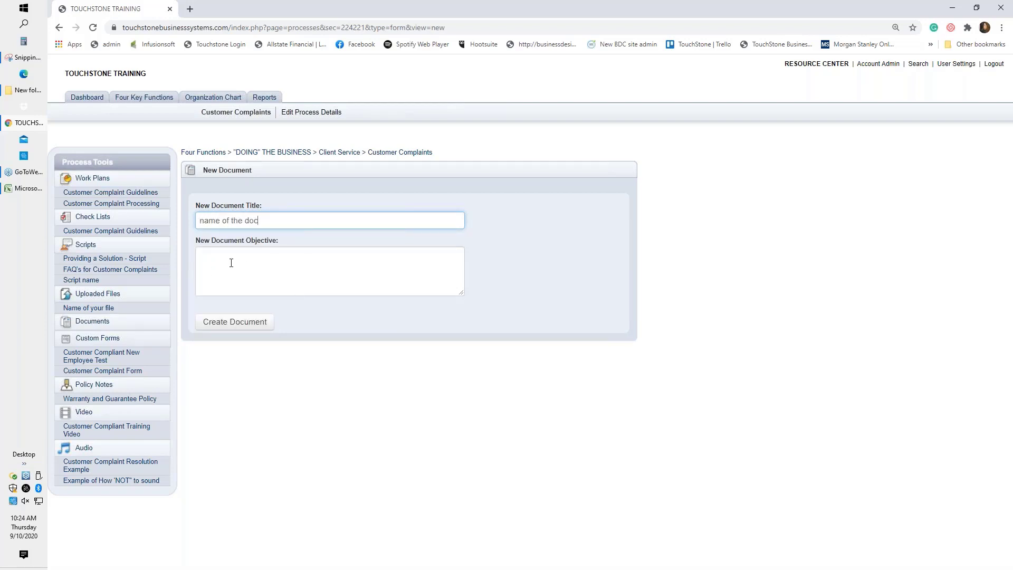
click(233, 322)
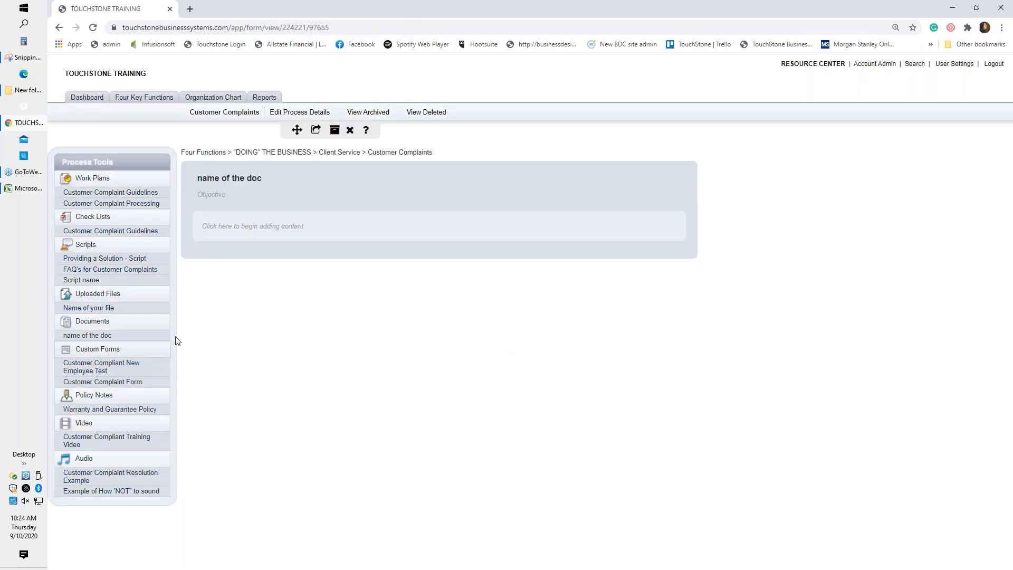
Enter 'text text' as the document content, toggling a numbered list on and off below it.
click(261, 227)
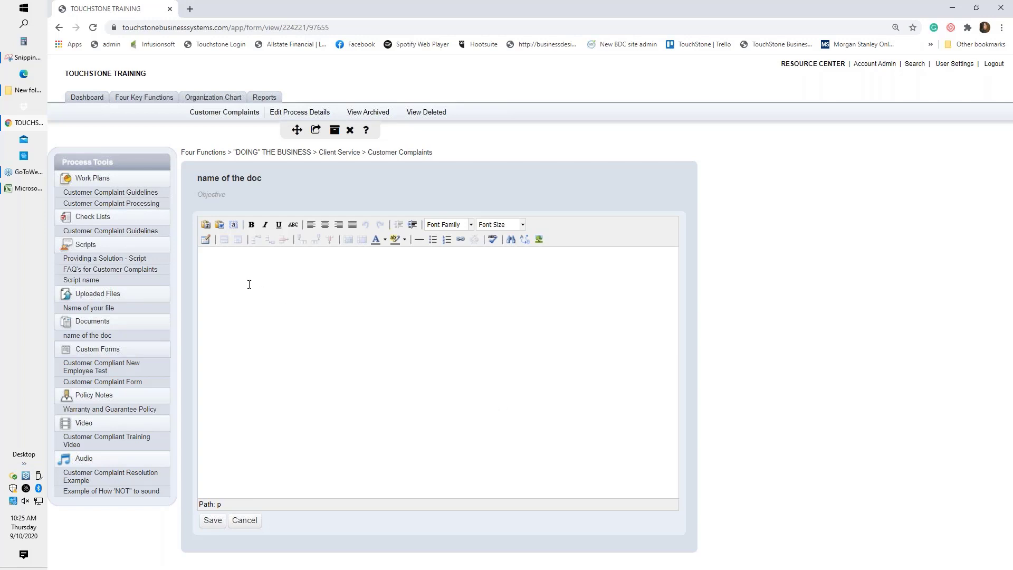
text(text text)
click(446, 239)
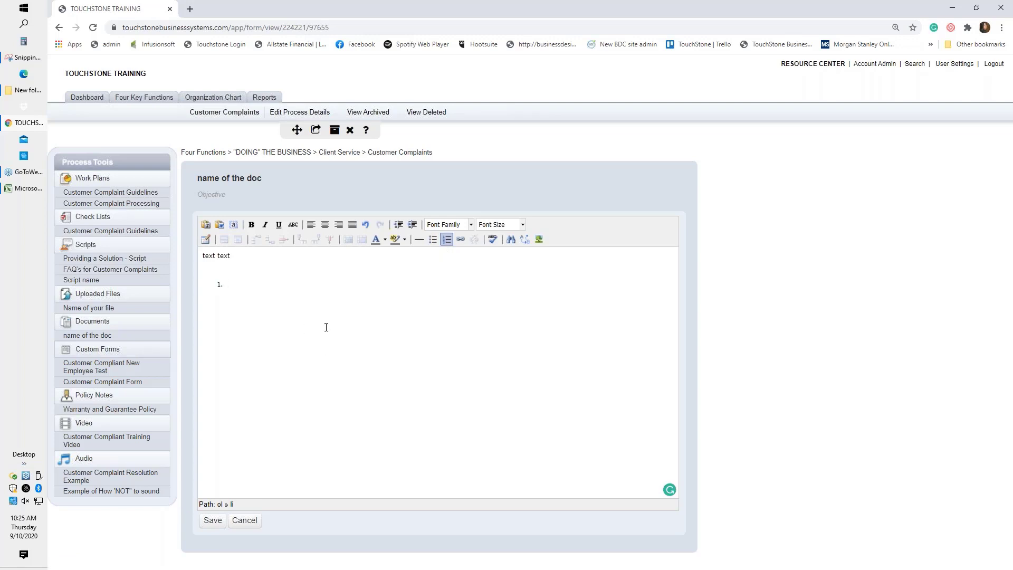
key(BackSpace)
click(447, 239)
click(447, 240)
Insert a 2-column, 2-row table below 'text text' and place the cursor in its first cell.
click(205, 238)
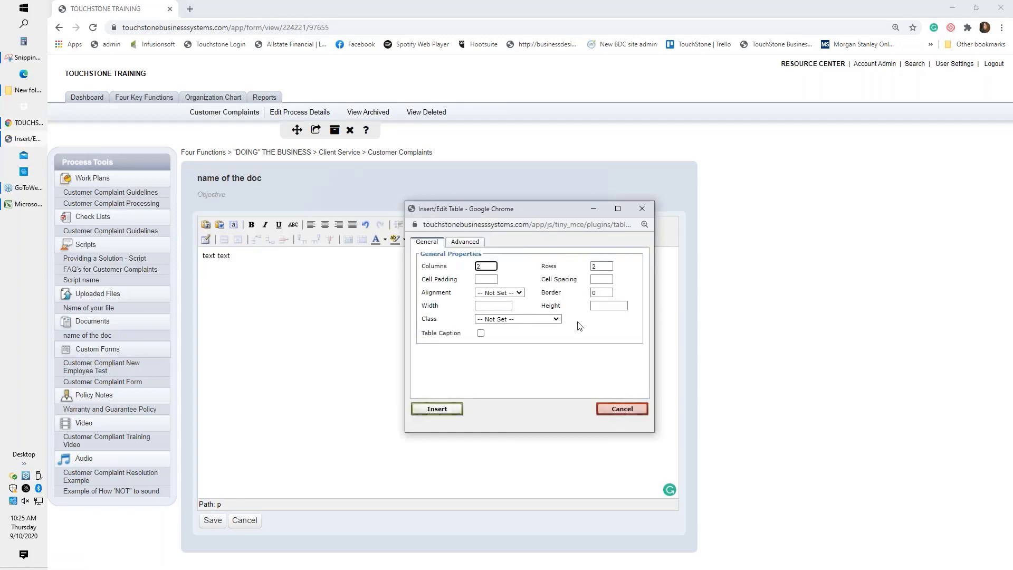
click(438, 409)
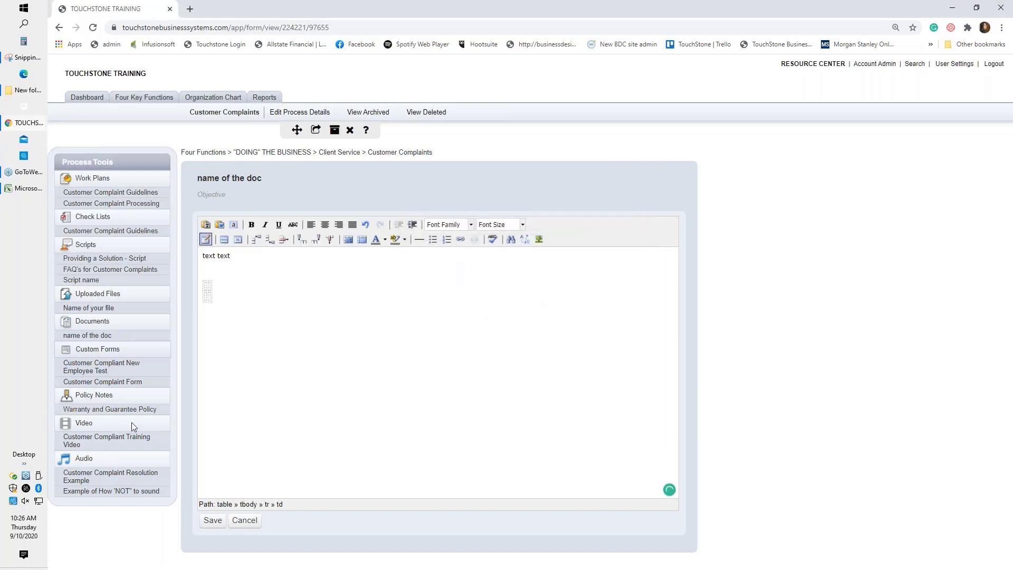
key(Tab)
key(Tab)
key(Tab)
key(Tab)
key(Tab)
key(Tab)
key(Tab)
key(Tab)
key(Tab)
key(Tab)
key(Tab)
key(Tab)
click(210, 286)
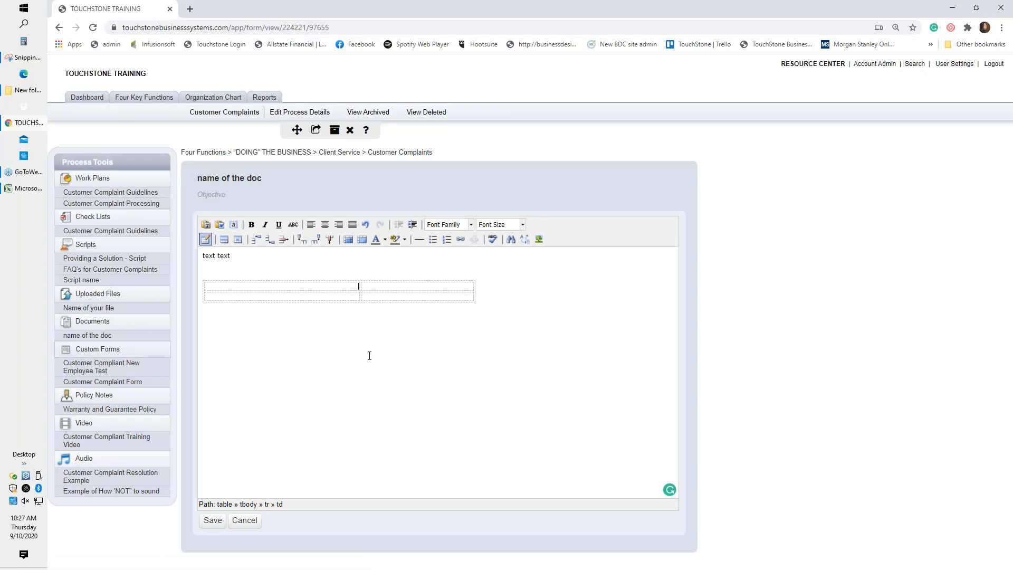
Save the document content twice, then open the 'Name of your file' uploaded file.
click(213, 521)
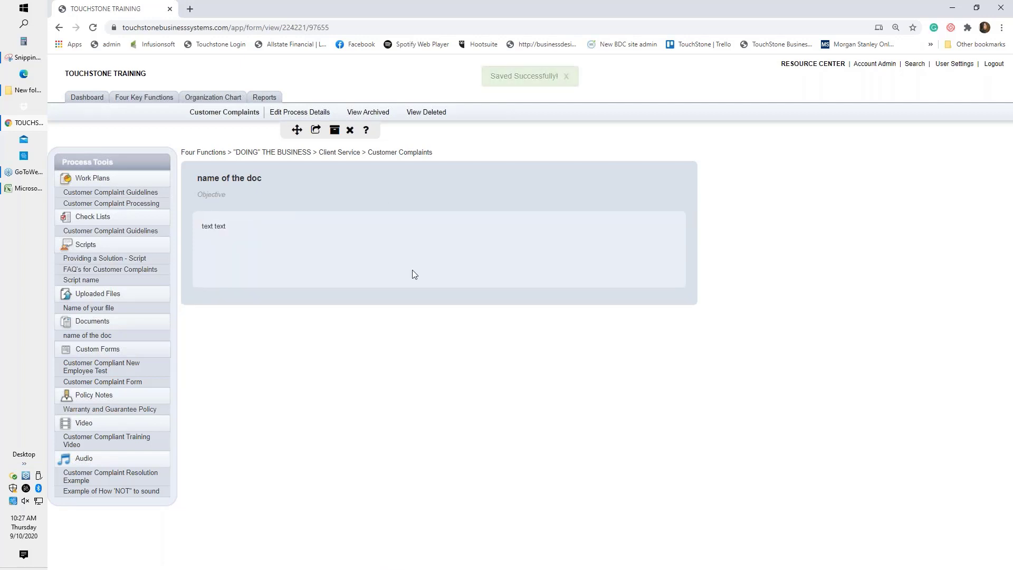
click(265, 244)
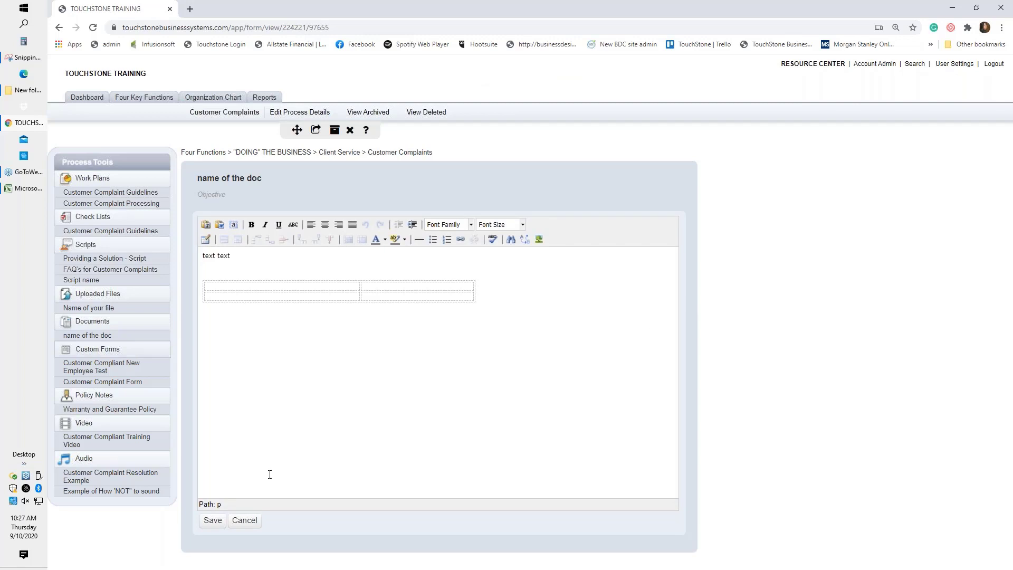
click(213, 521)
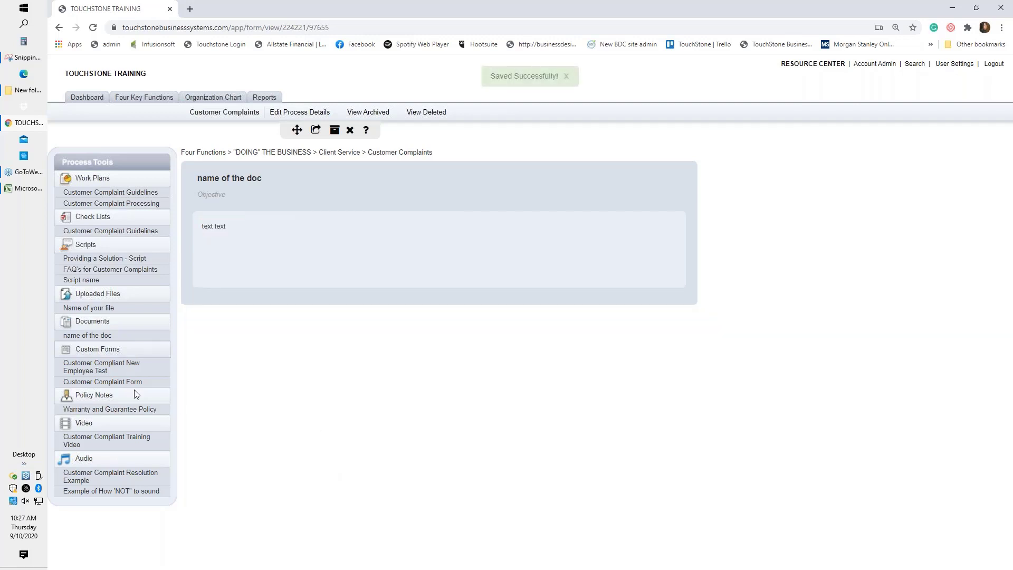
click(100, 310)
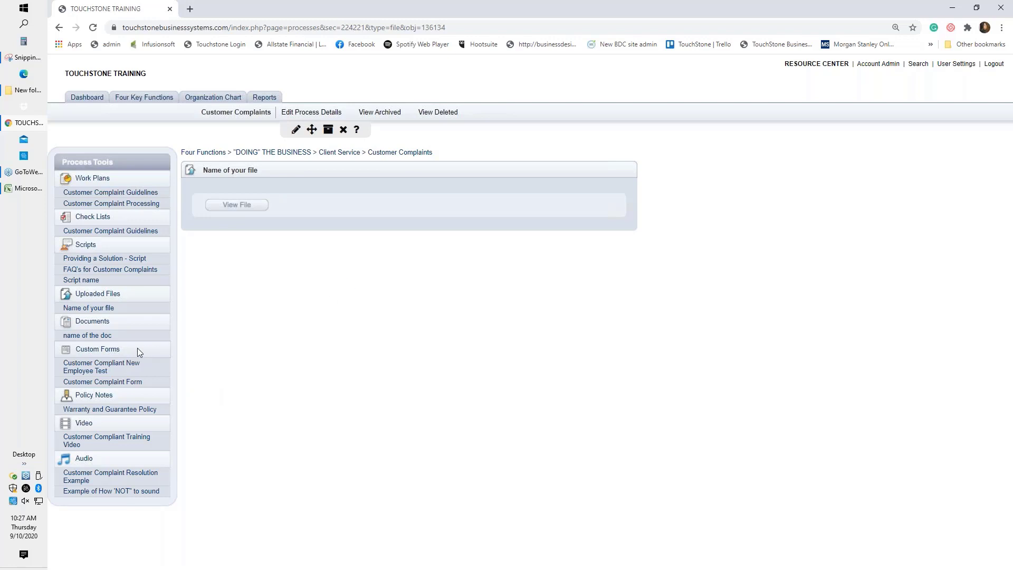
Create a custom form titled 'Name of the CF' under Custom Forms.
click(88, 352)
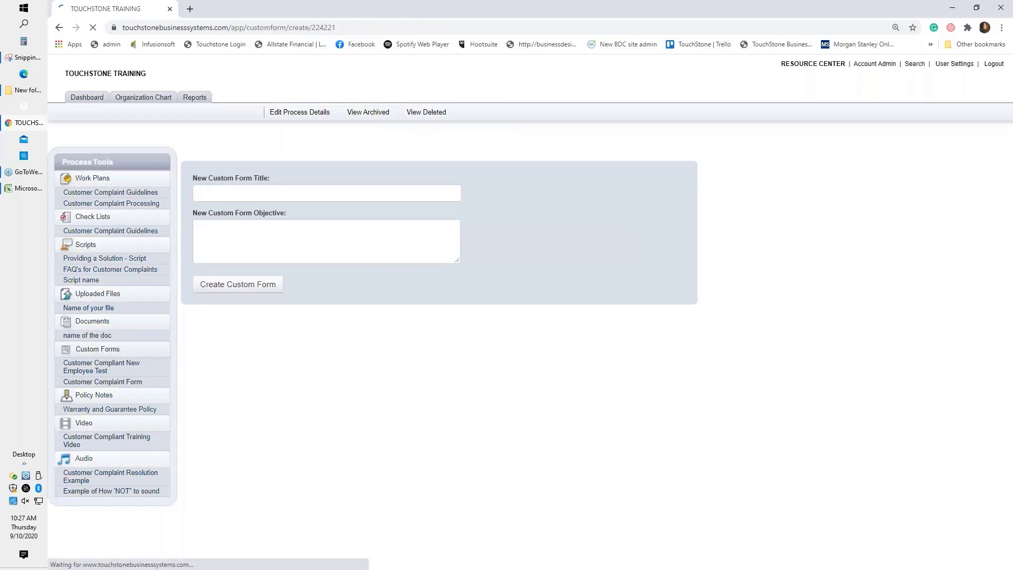
click(221, 191)
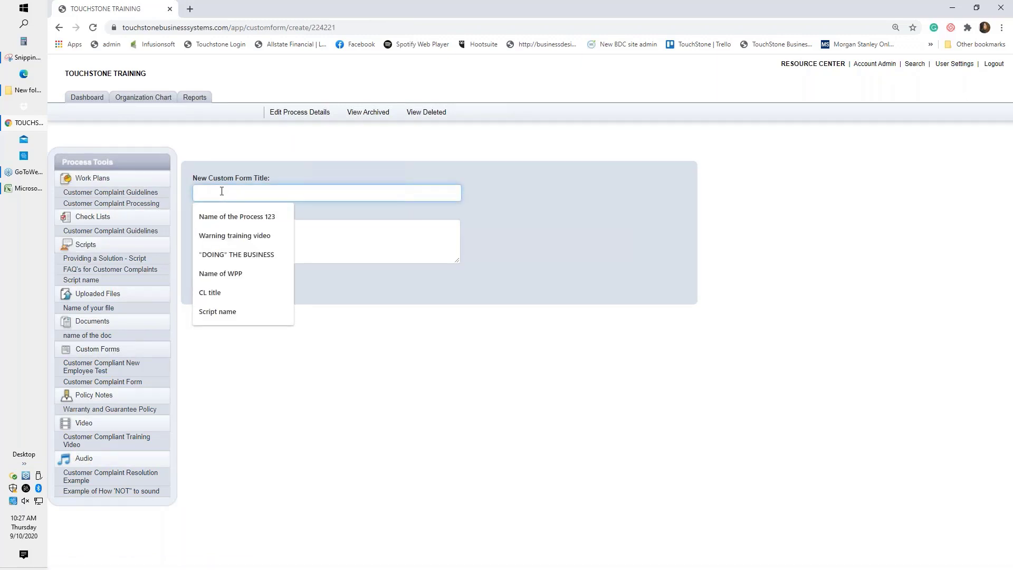
text(Name of th)
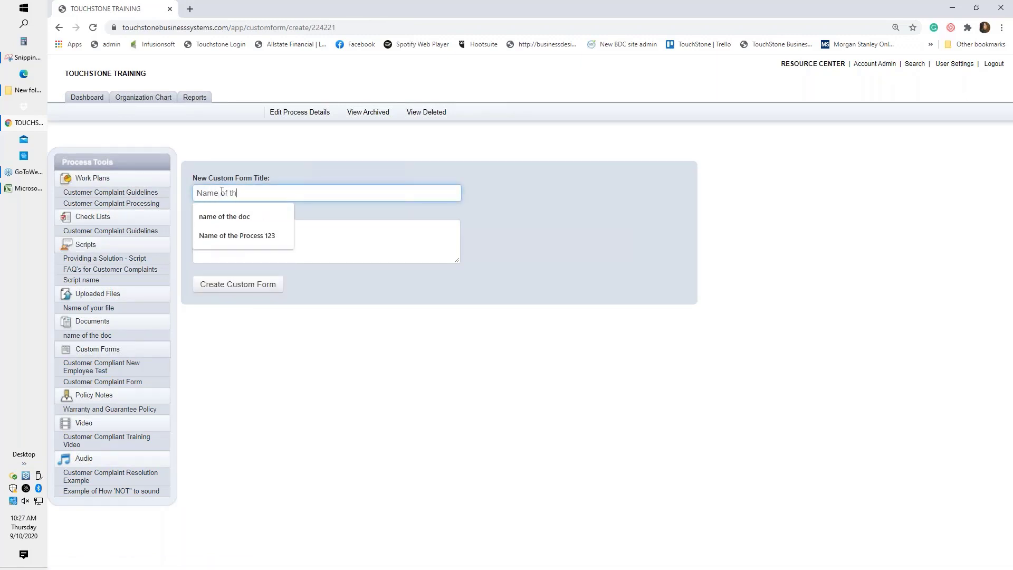
text(e CF)
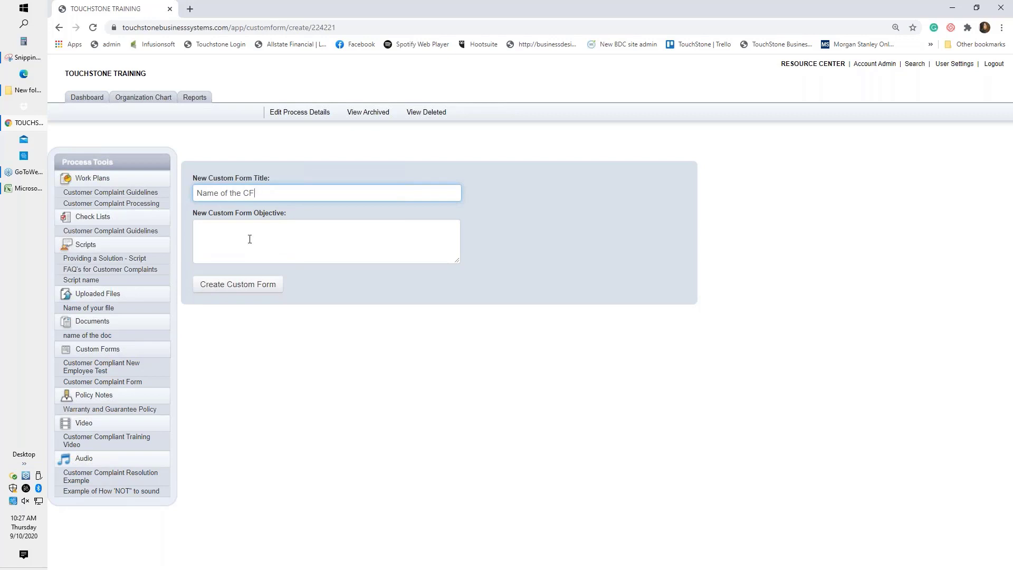
click(240, 285)
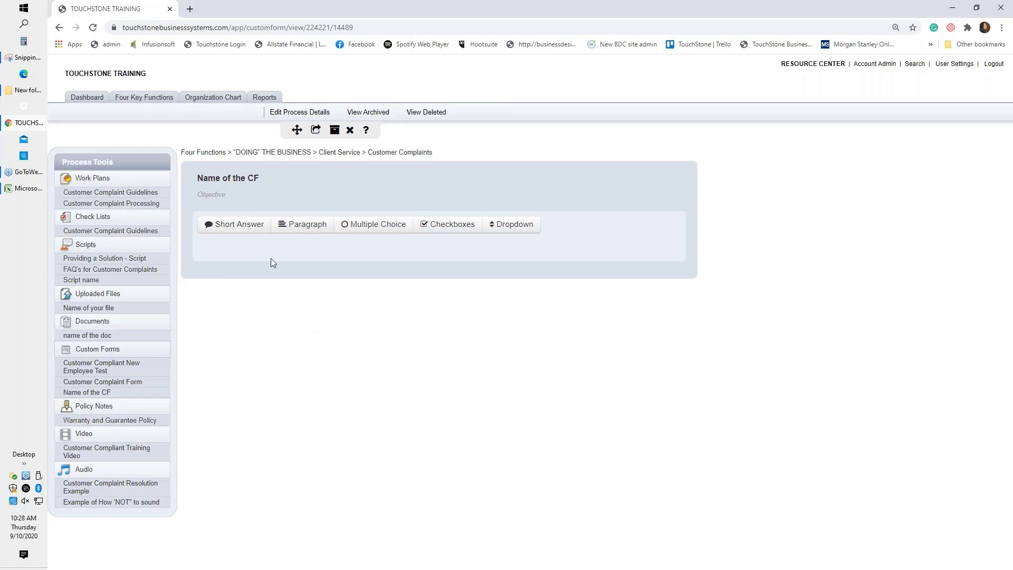
Add a short-answer field labelled 'Name' to the form and save it.
click(235, 224)
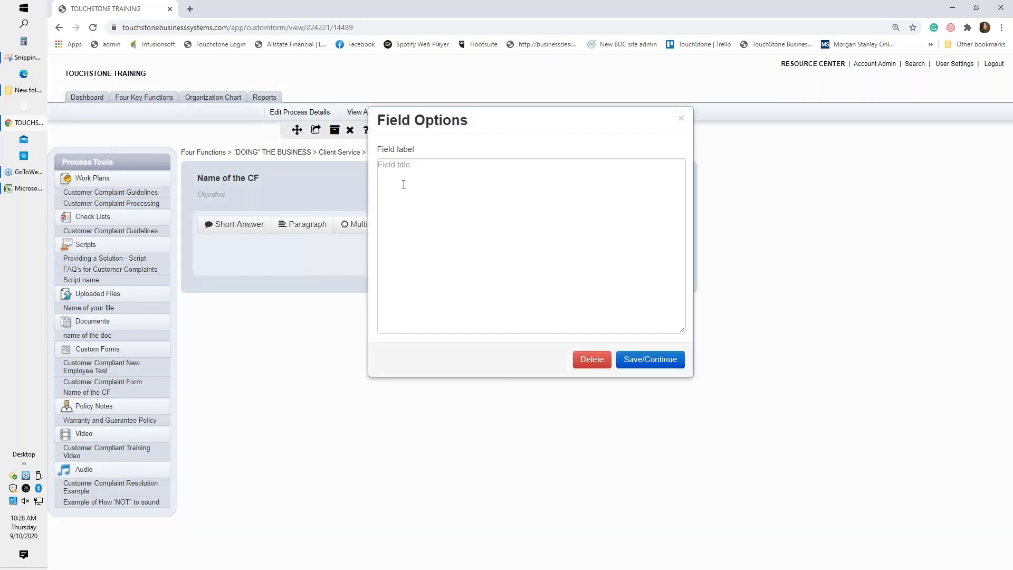
click(385, 166)
text(Name)
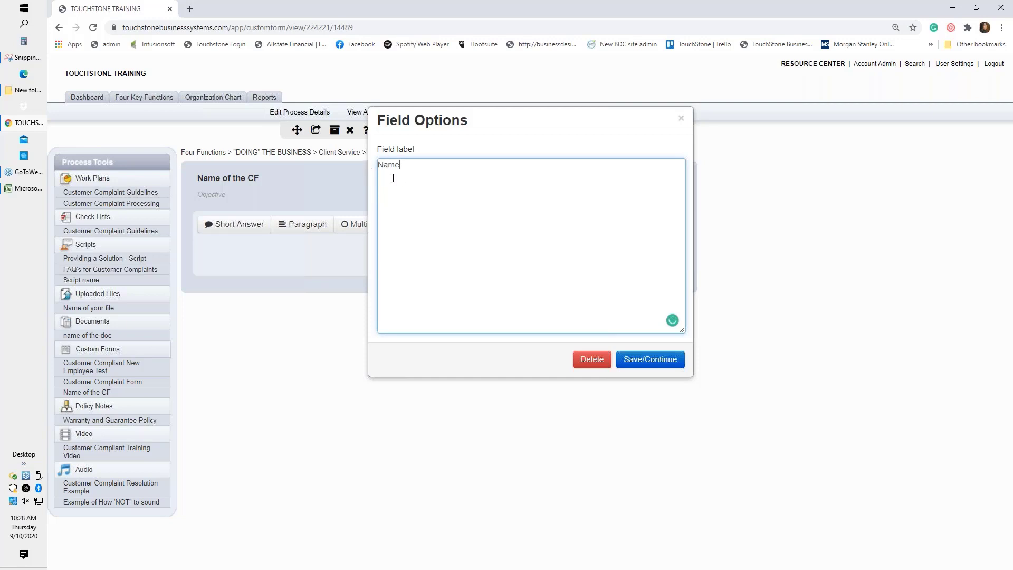
click(656, 358)
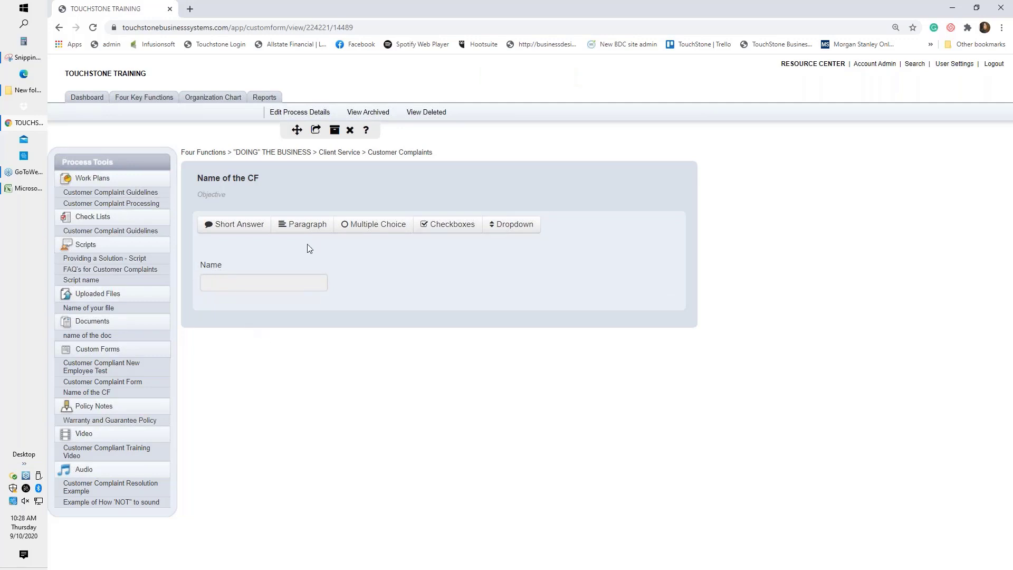
Add a paragraph field labelled 'Notes/Comments' below Name and save it.
click(308, 224)
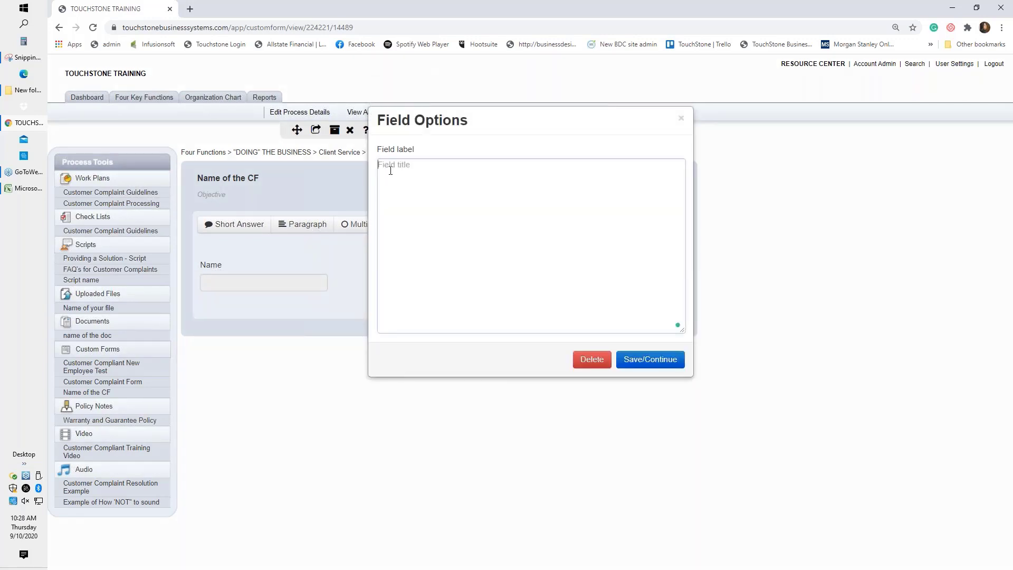
click(389, 172)
text(Notes)
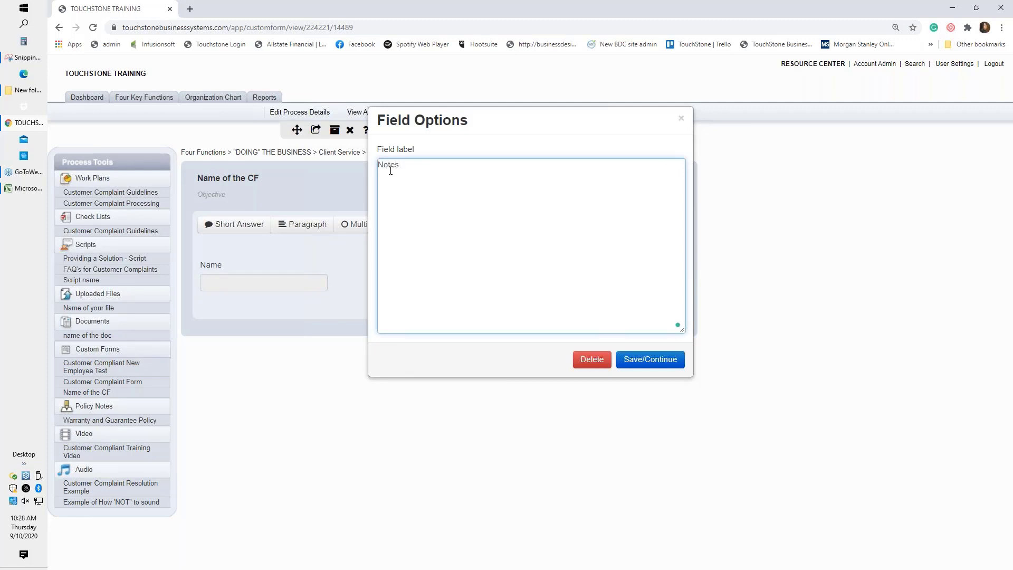
text(?)
text(Comments)
click(649, 361)
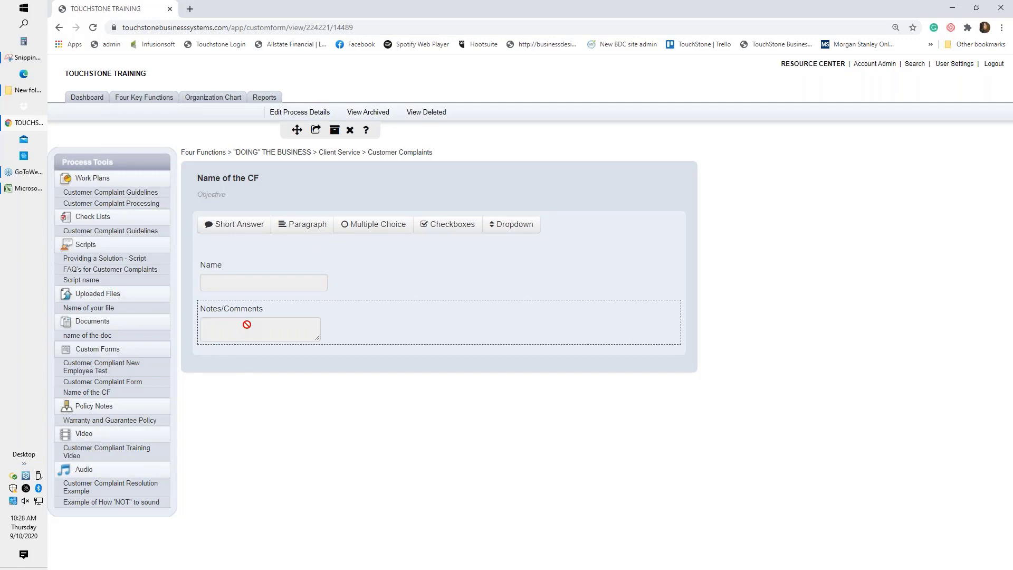
Start a multiple-choice field labelled 'Question' with answer choices A, B and C.
click(366, 227)
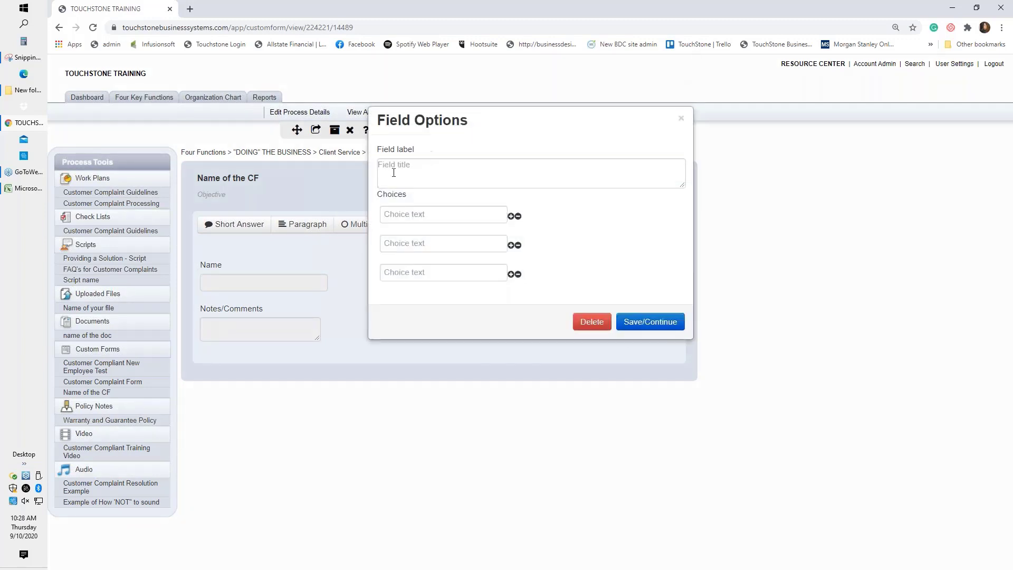
click(395, 167)
text(Q)
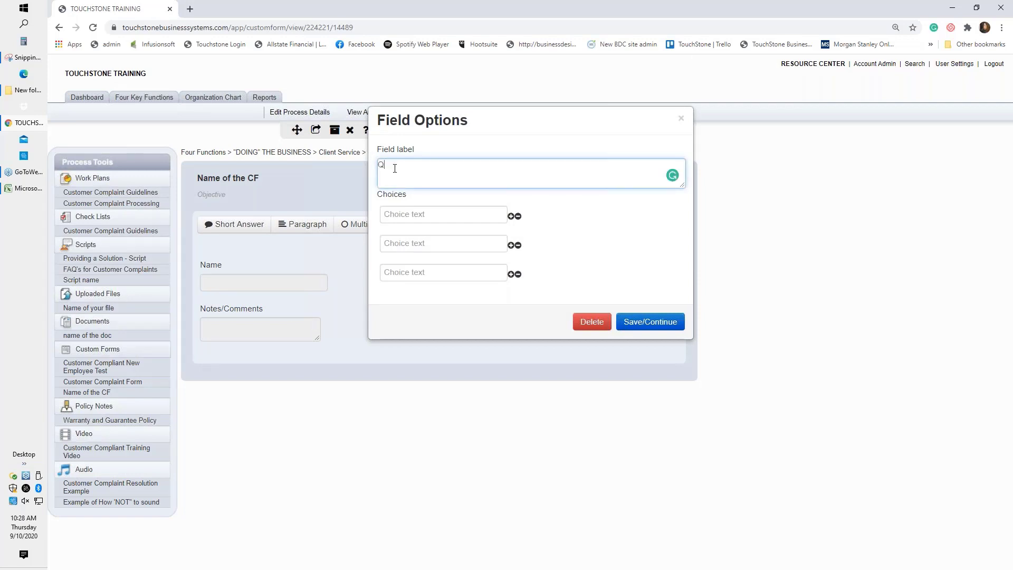
text(uestion)
click(397, 218)
text(A)
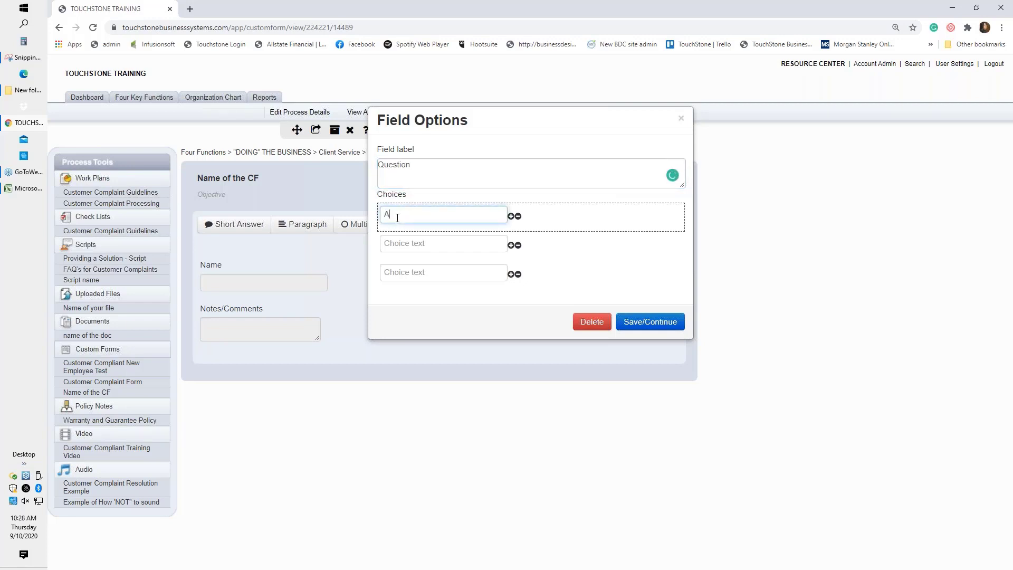
click(398, 243)
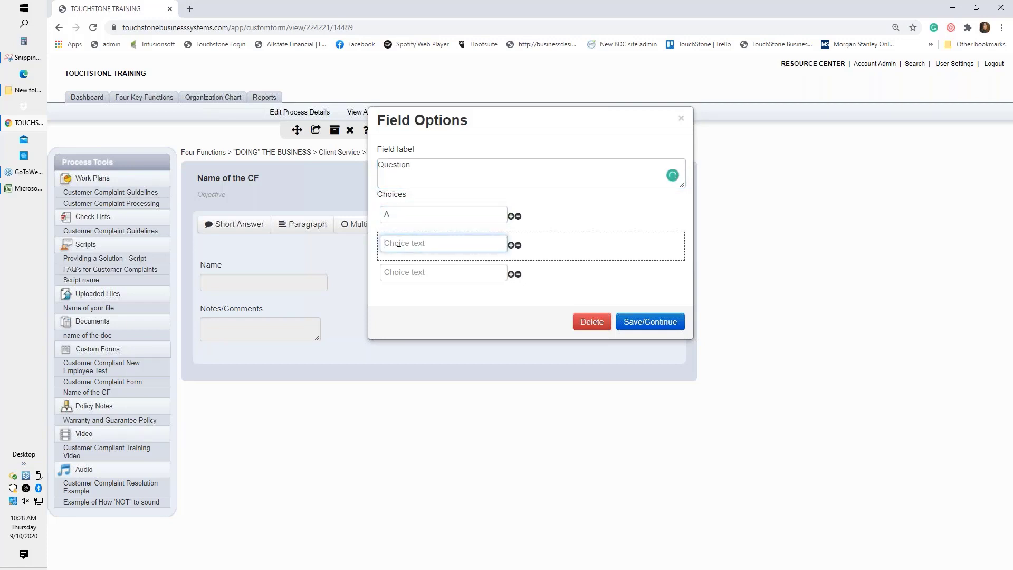
text(B)
click(420, 272)
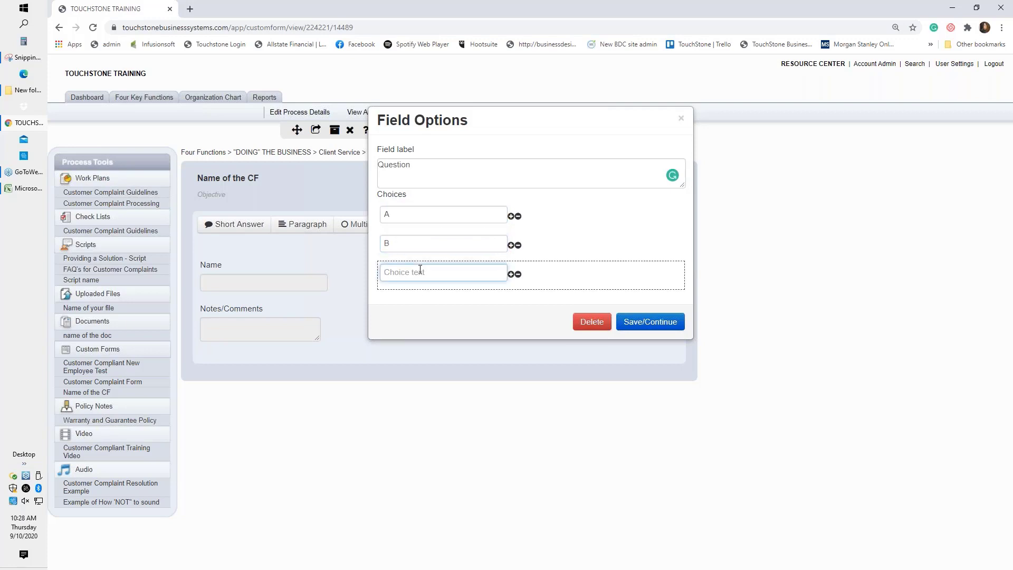
text(C)
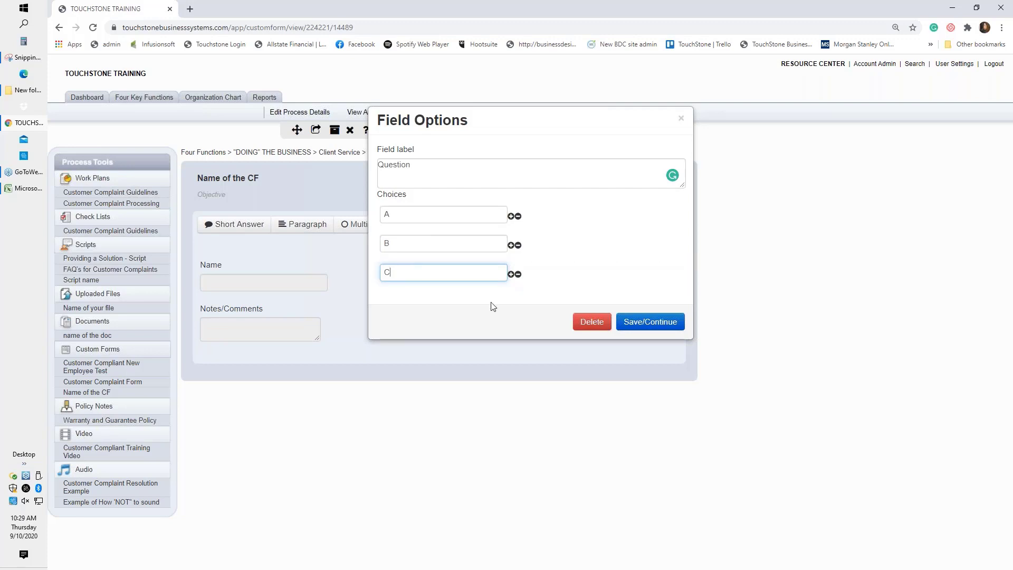
Add a trial choice D, drag it to second place, delete it, and save the field.
click(510, 274)
click(437, 306)
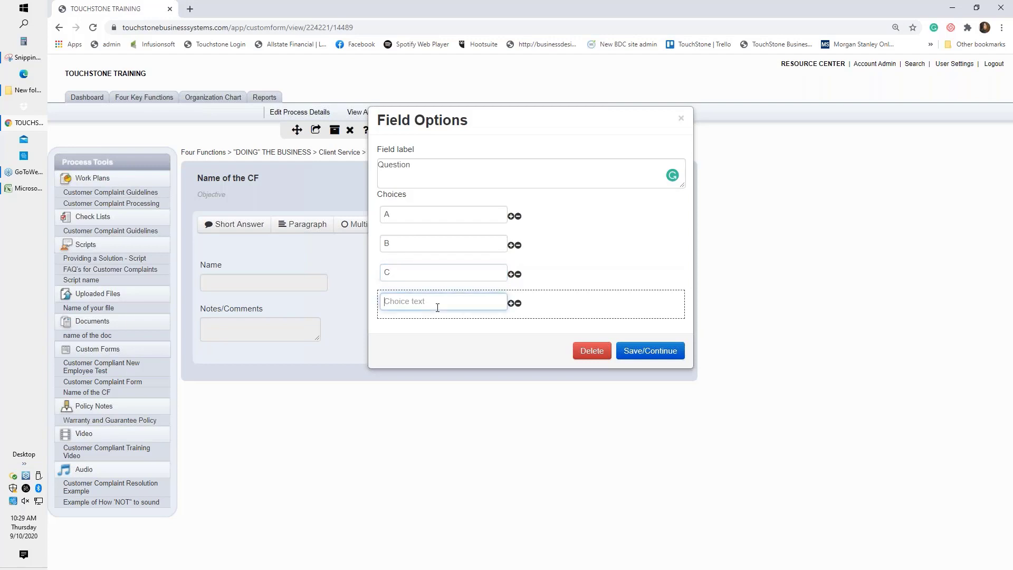
text(D)
drag(554, 300, 547, 211)
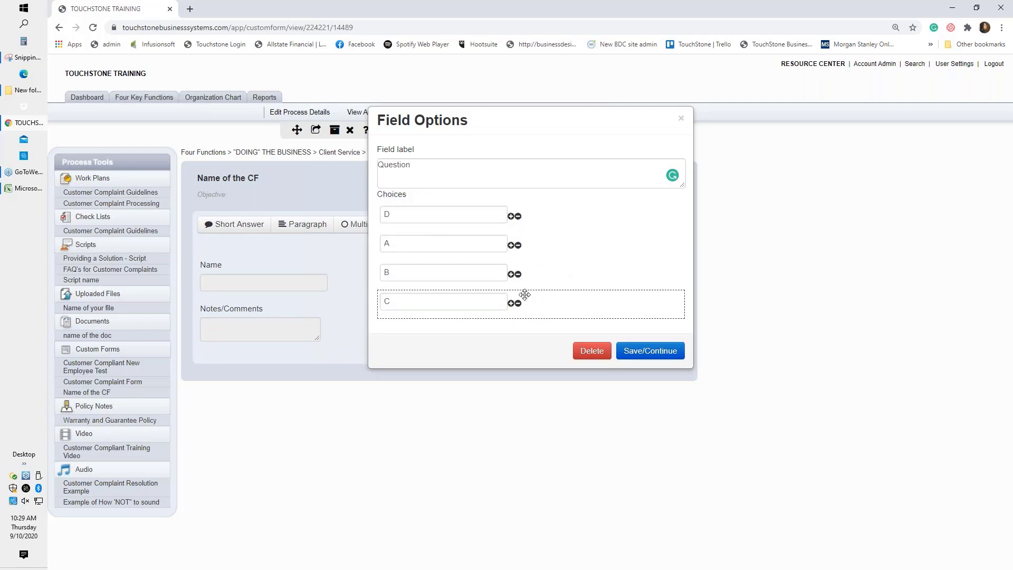
click(518, 217)
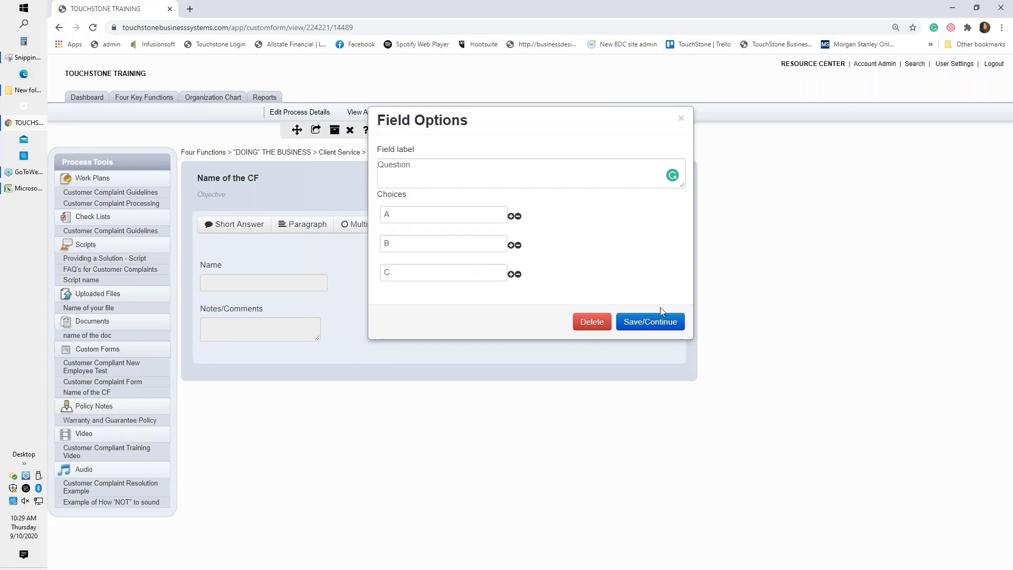
click(650, 321)
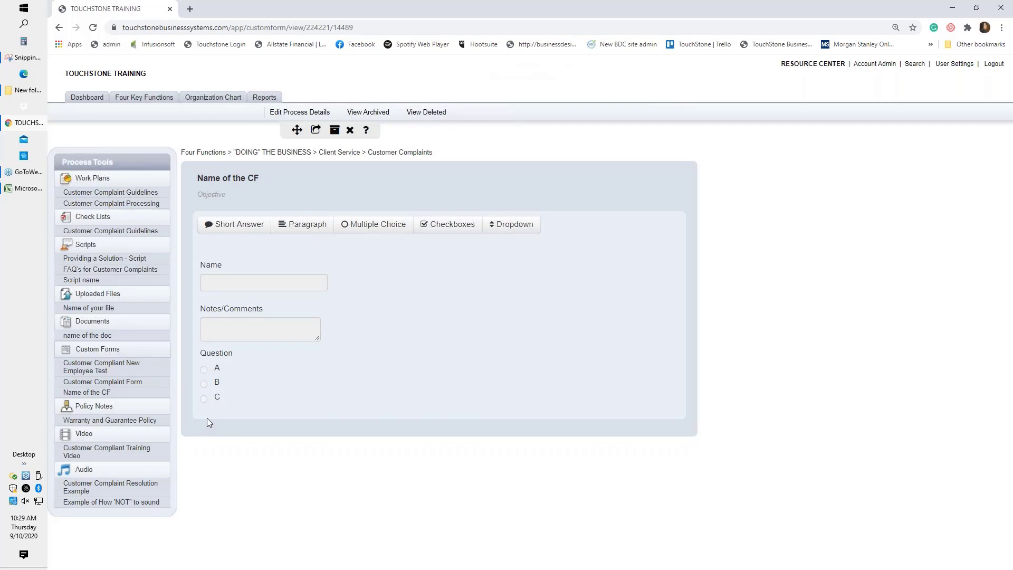
Add a checkbox field labelled 'More than 1 answer' with choices A, B and C, and save it.
click(452, 226)
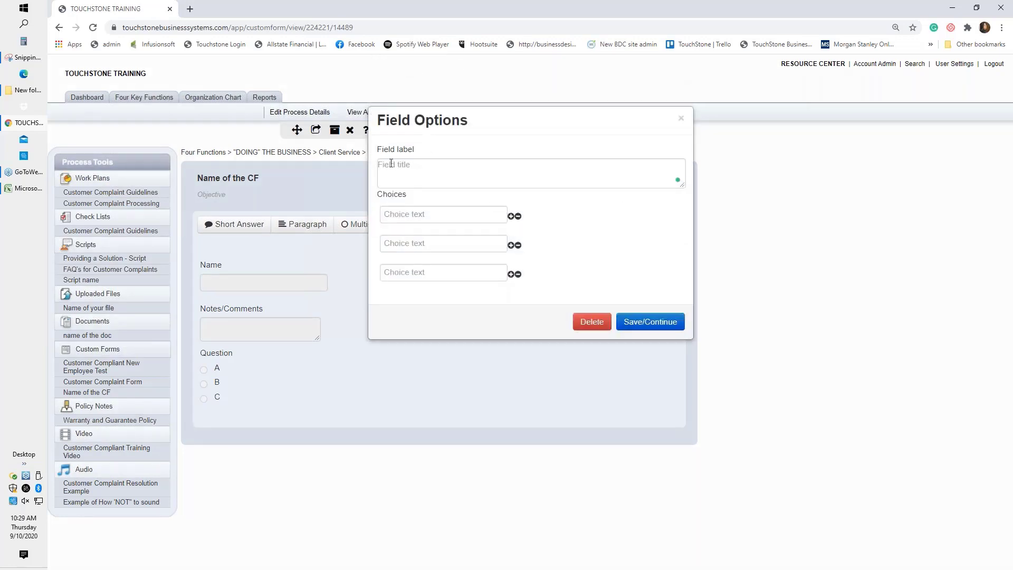
click(391, 164)
text(Mole)
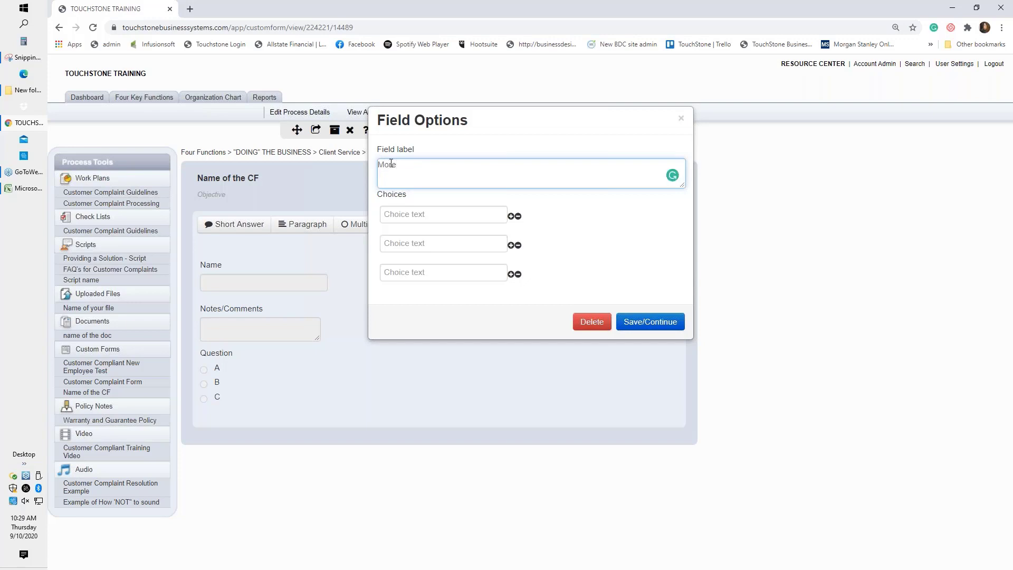
text( than 1 answer)
click(401, 215)
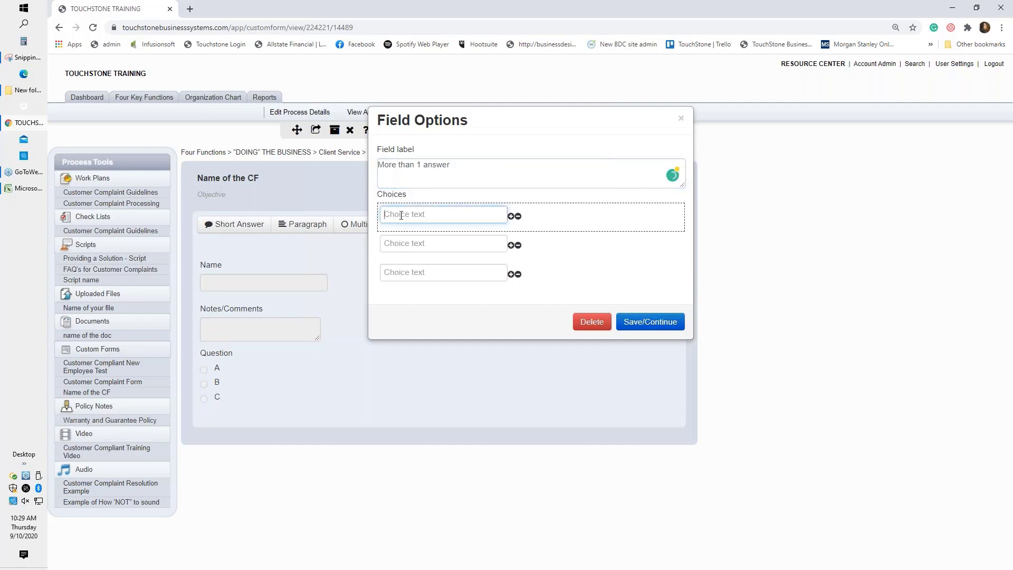
text(A)
click(400, 244)
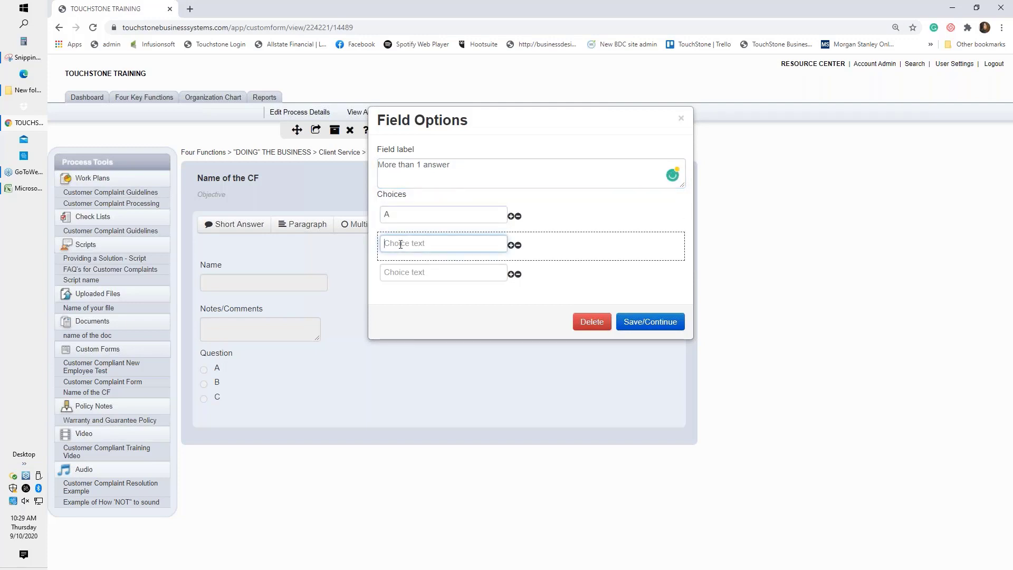
text(B)
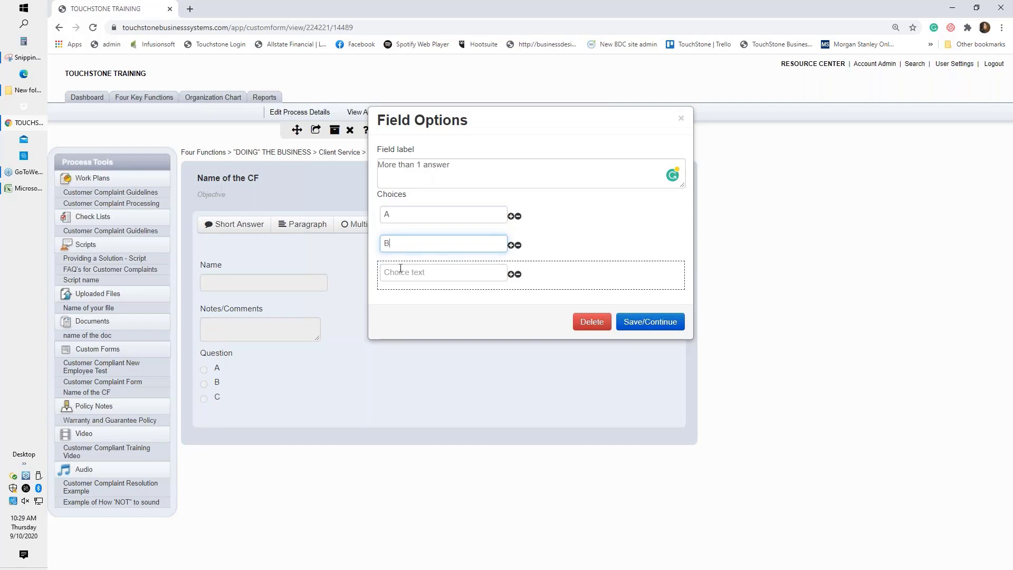
click(401, 270)
text(C)
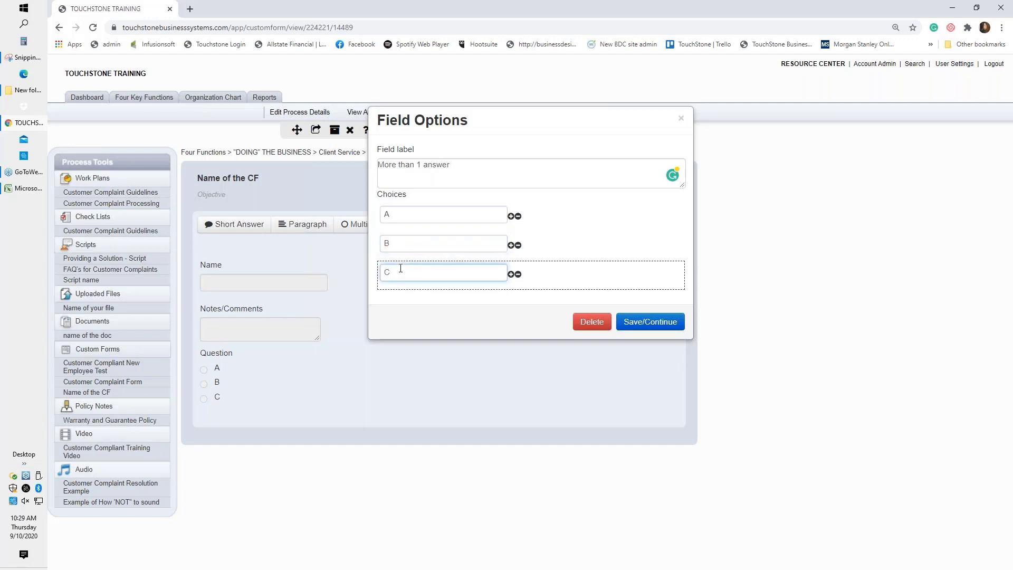
click(650, 322)
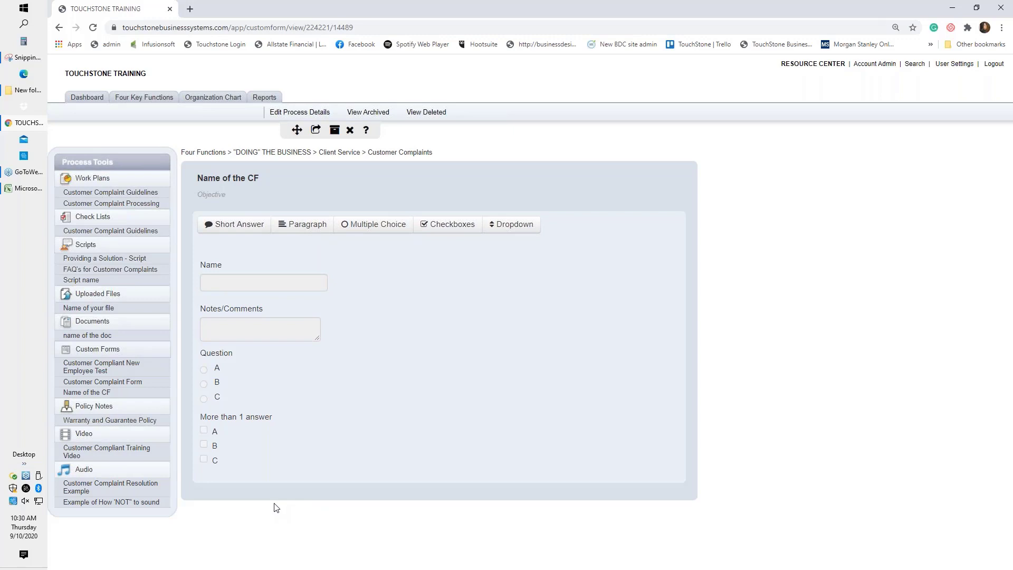
Add a dropdown labelled 'Question' with choices Yes and No, dropping the unused third choice.
click(246, 366)
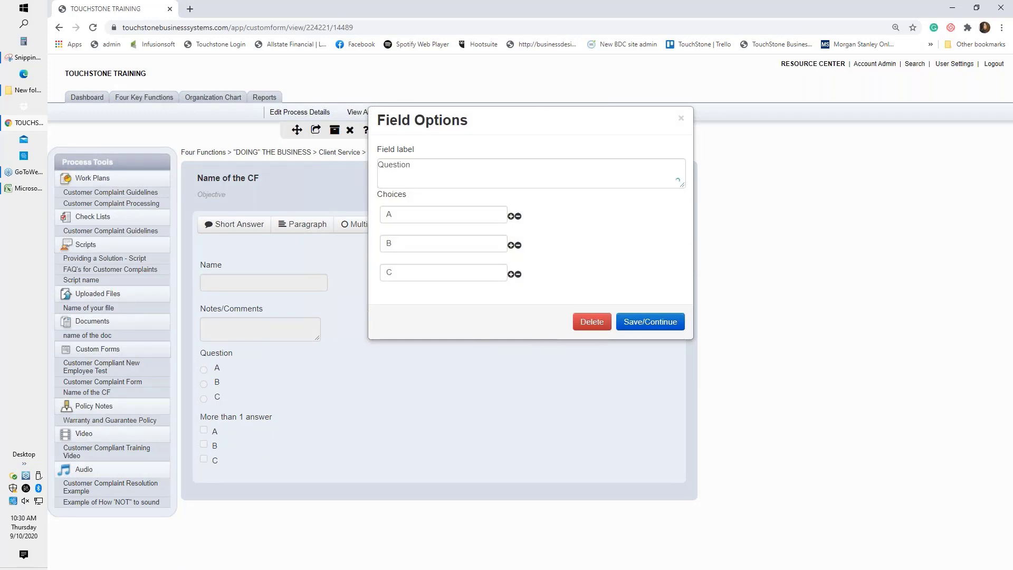
click(682, 119)
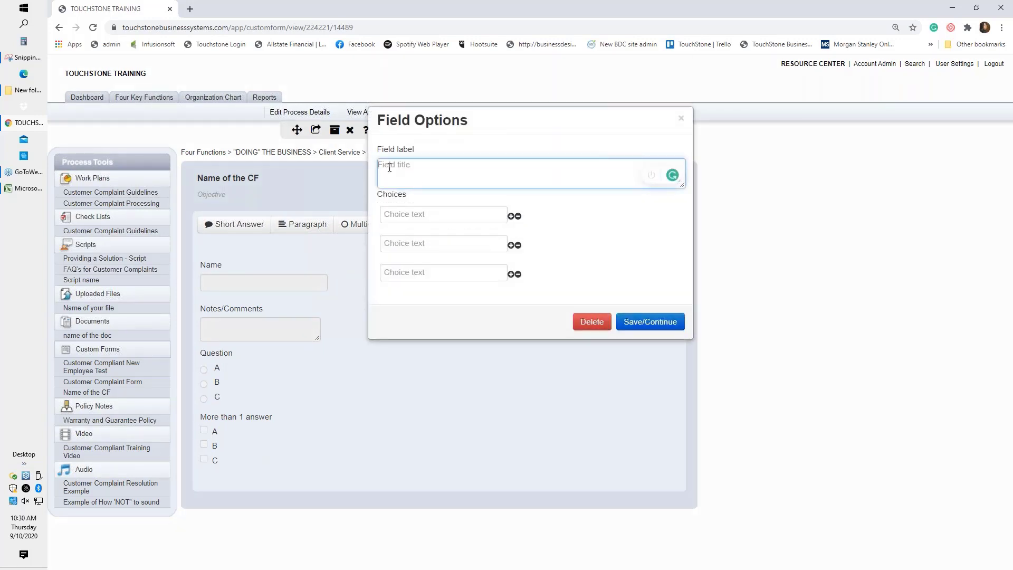
text(Question)
click(395, 216)
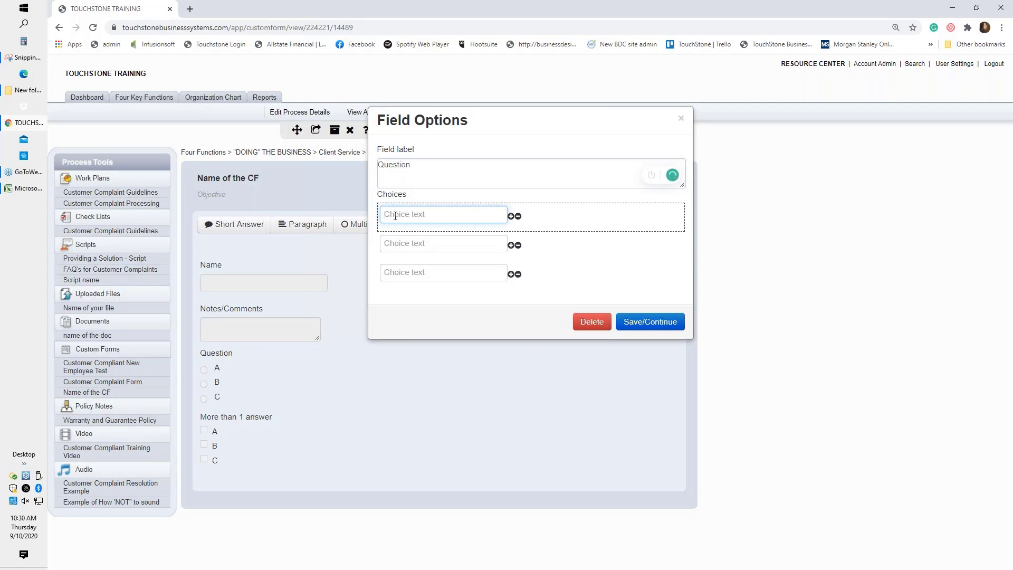
text(Yes)
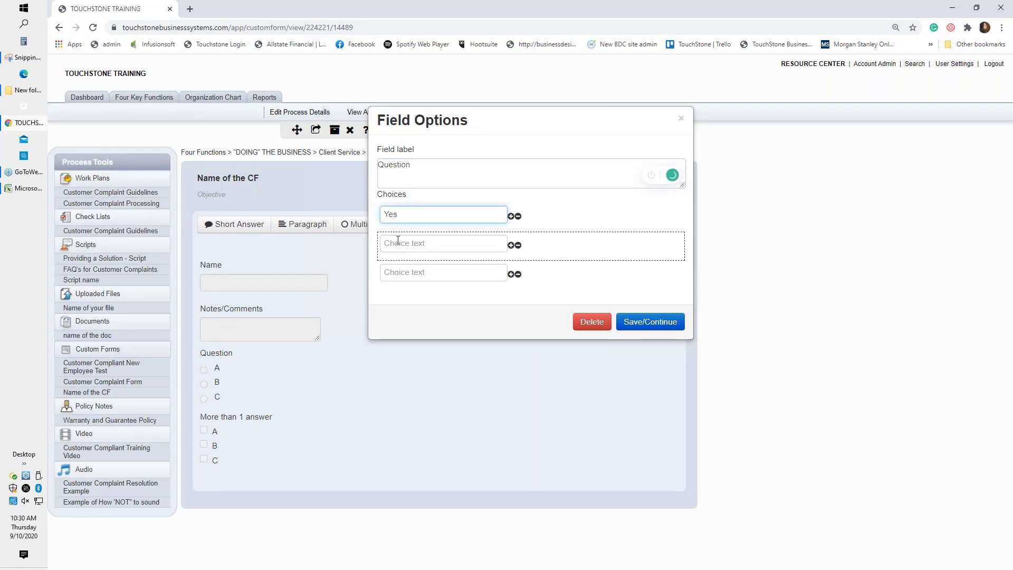
click(398, 246)
text(No)
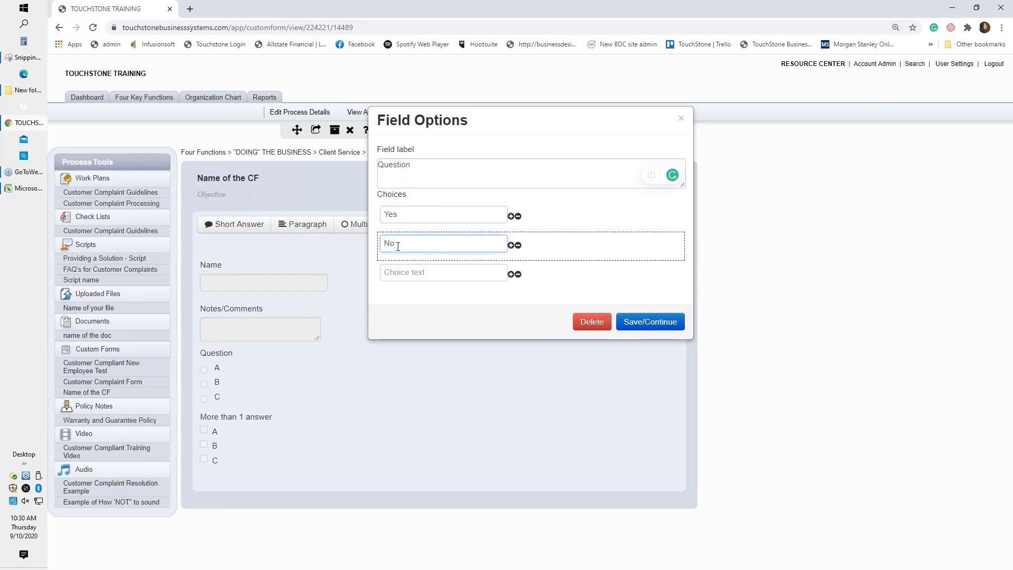
click(518, 276)
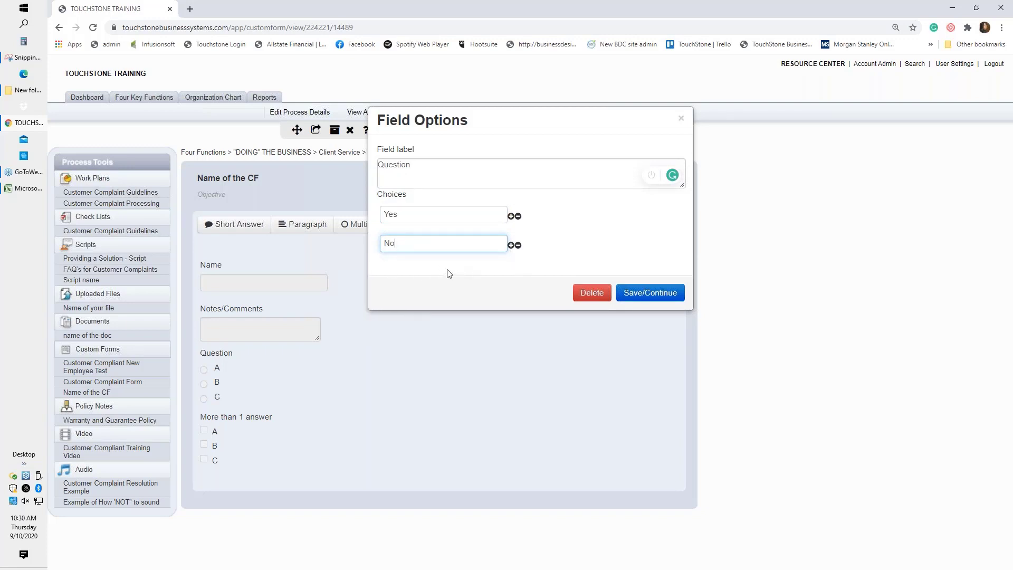
click(650, 293)
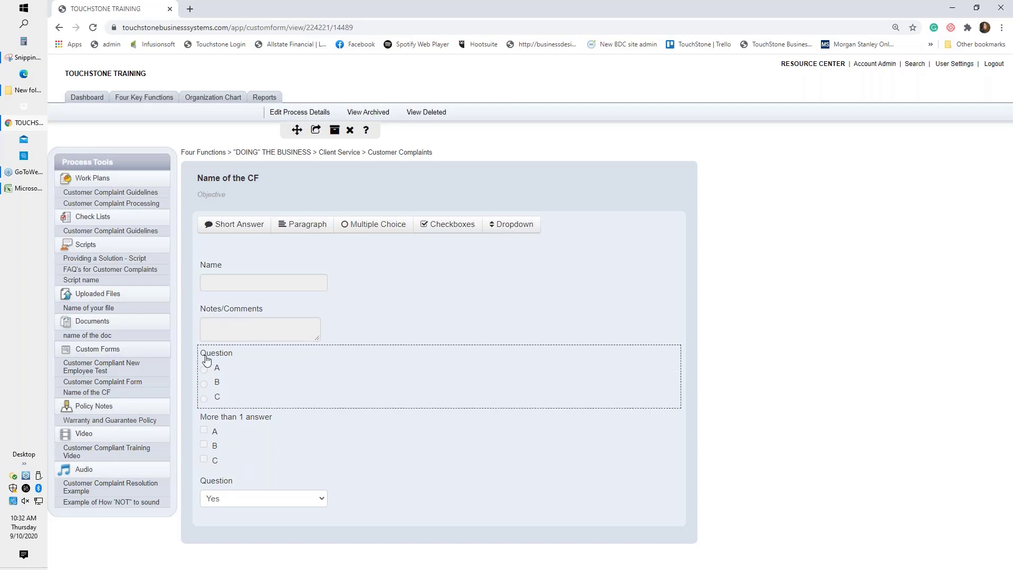
Add a 'Why?' paragraph field and drag it directly below the A/B/C multiple-choice question.
click(309, 225)
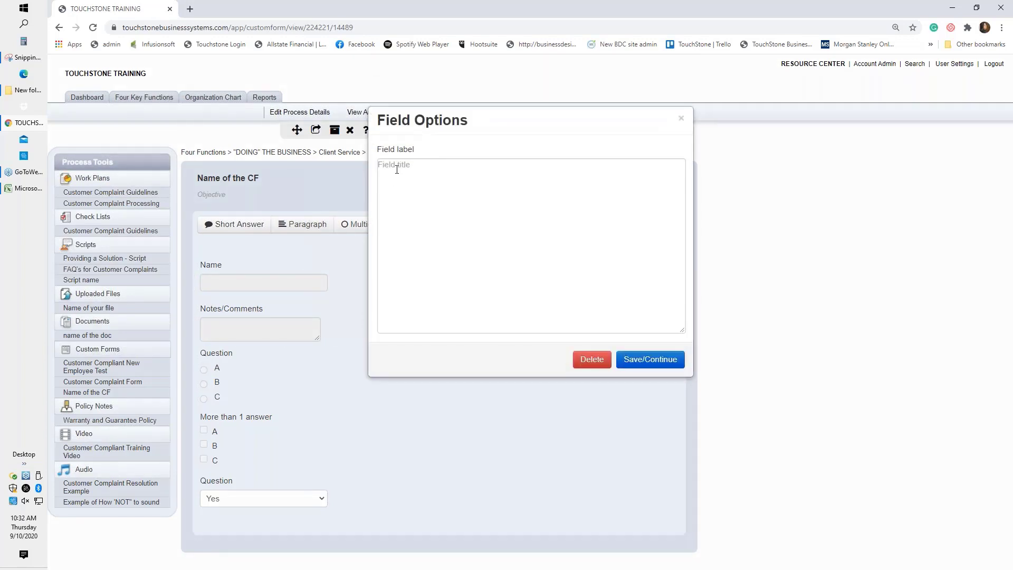
click(397, 170)
text(Why?)
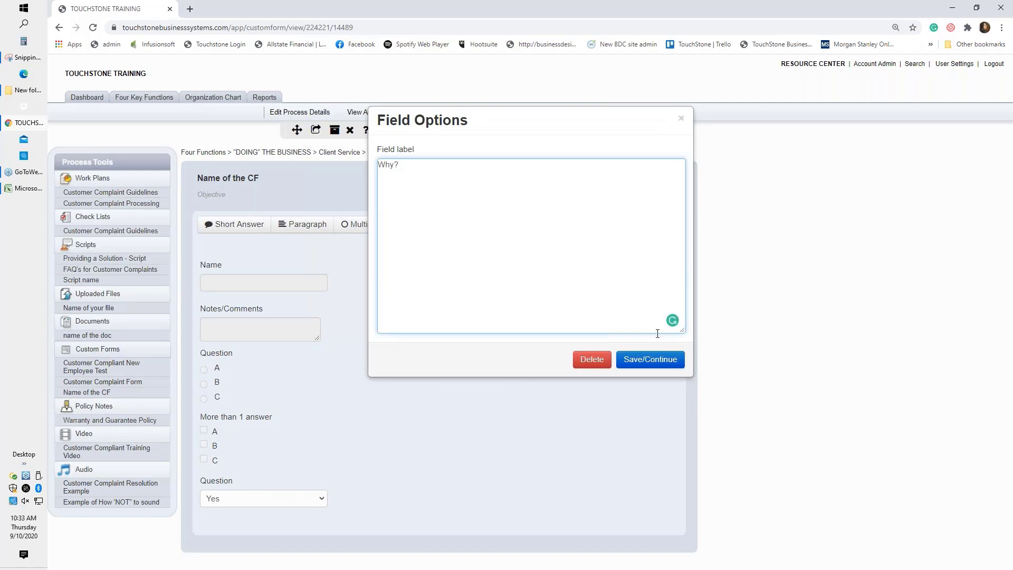
click(657, 361)
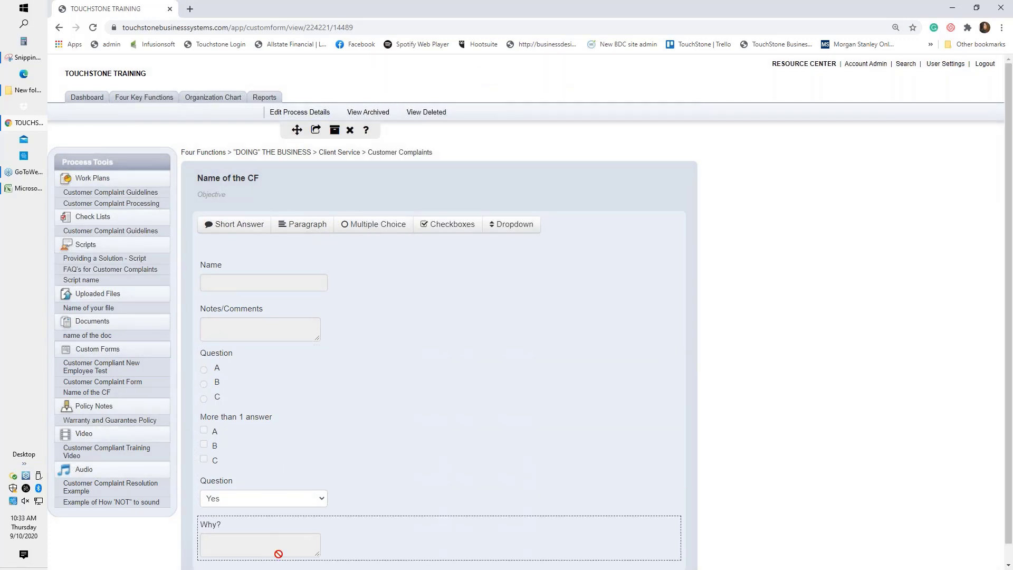
drag(357, 538, 353, 414)
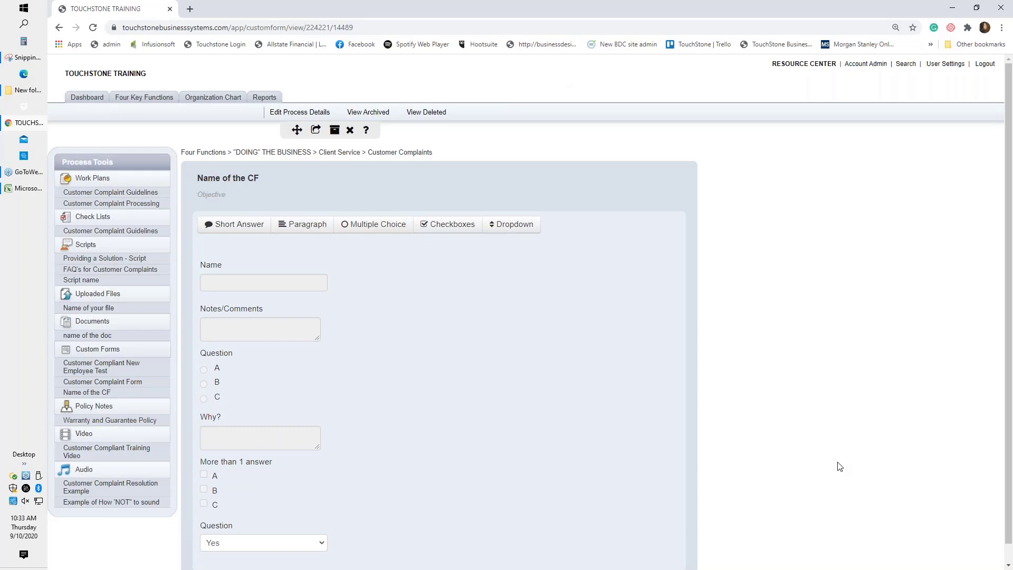
scroll(807, 447, down, 1)
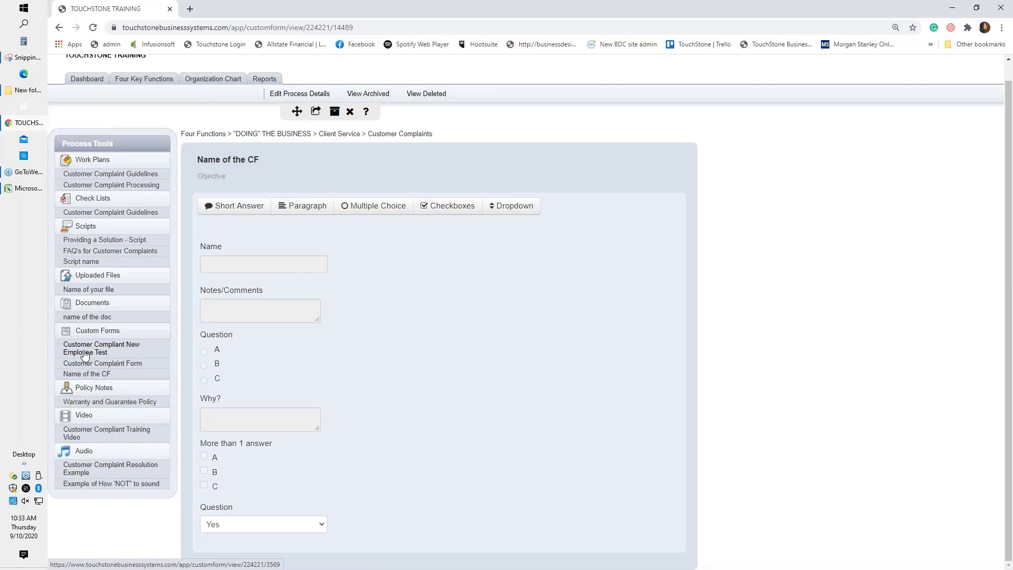
Open the 'Customer Compliant New Employee Test' custom form and scroll through its questions.
click(89, 356)
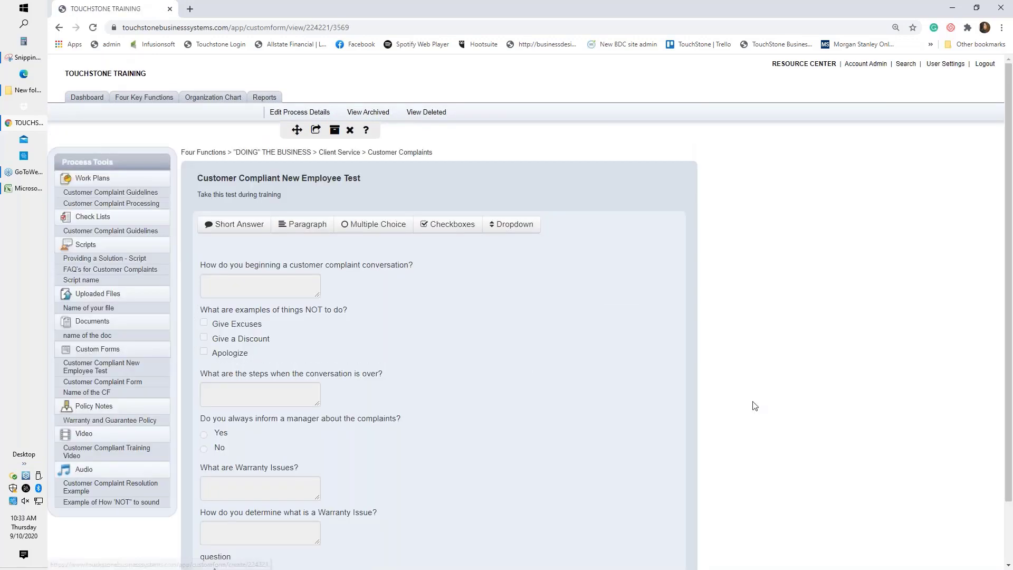
scroll(755, 405, down, 1)
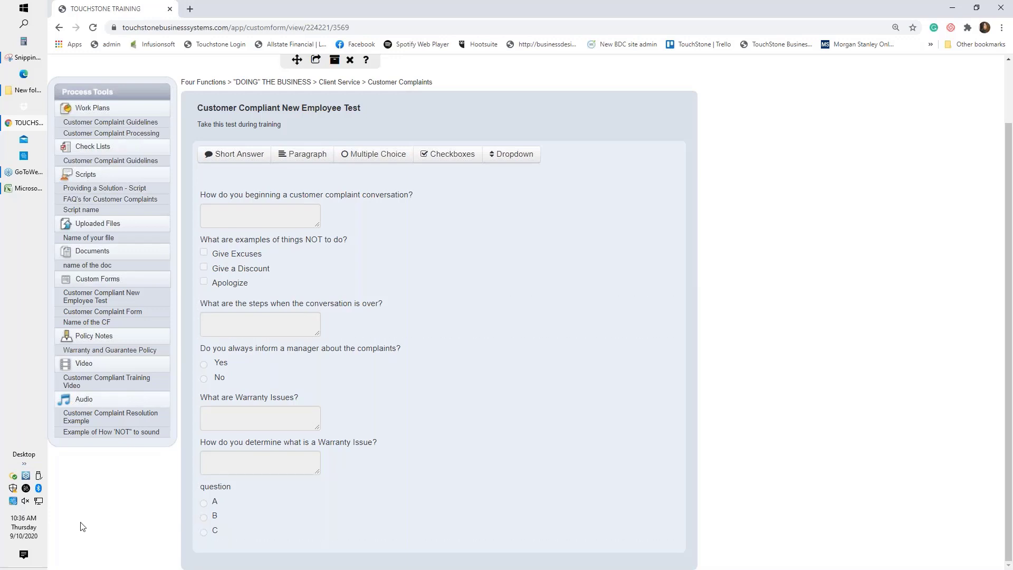
Create a new policy note titled 'Name of the policy' under Policy Notes.
click(91, 343)
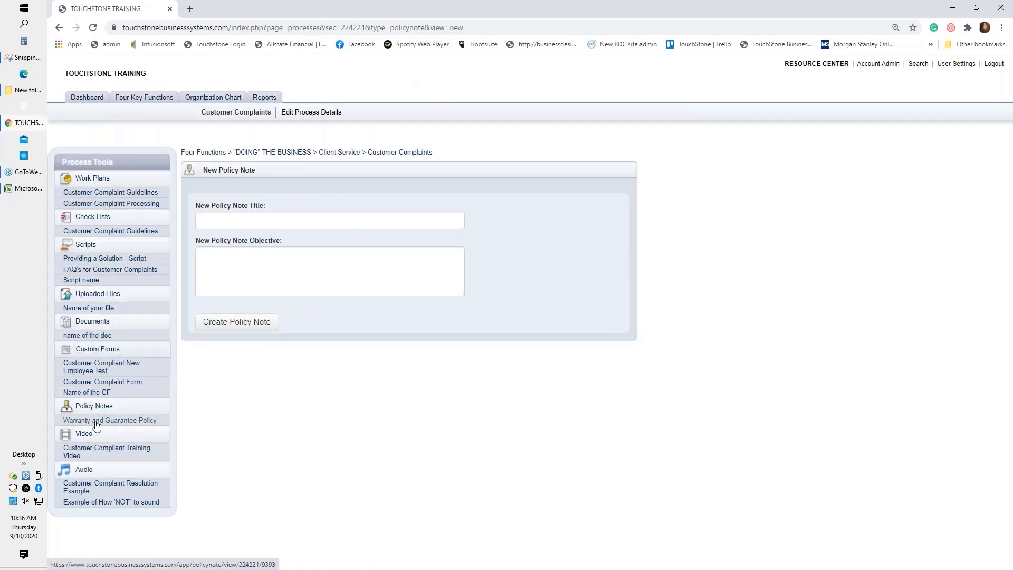
click(257, 219)
text(Na)
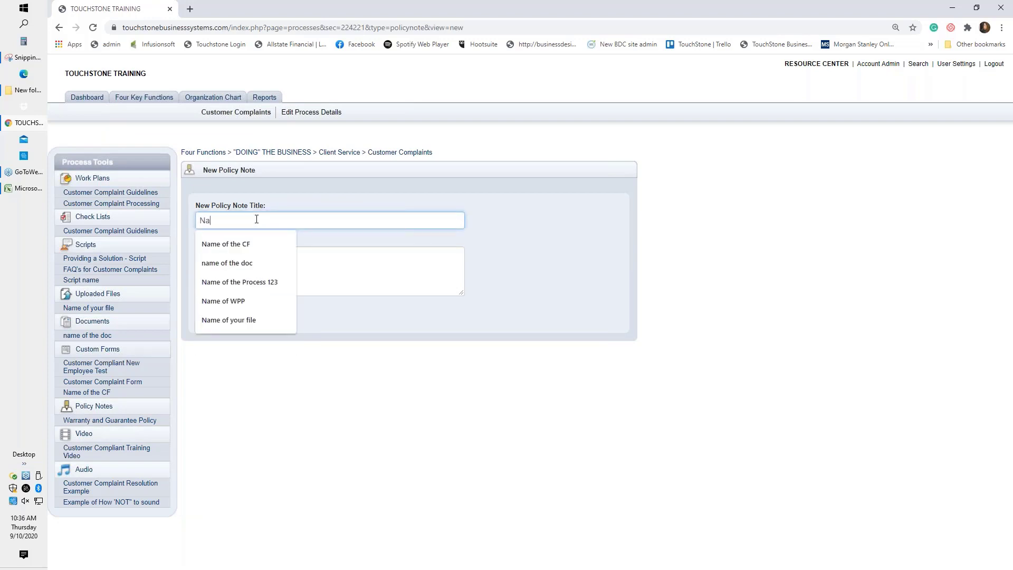
text(me of the p)
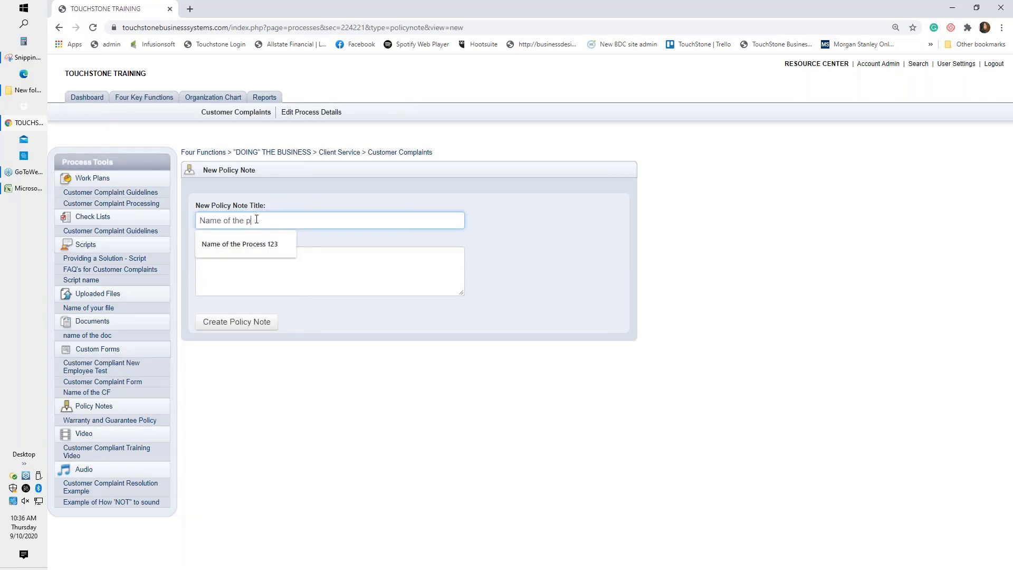
text(olicy)
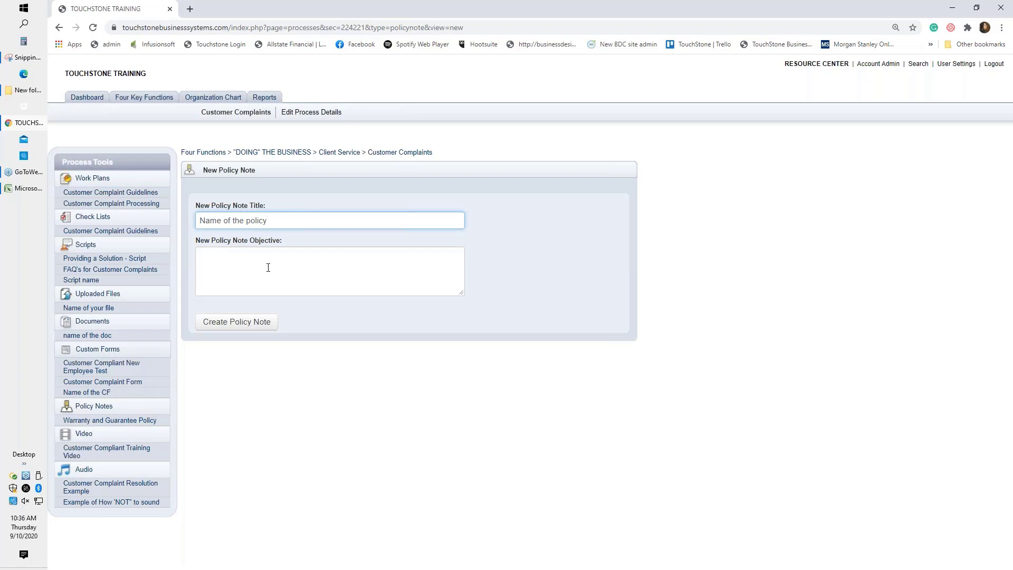
click(240, 330)
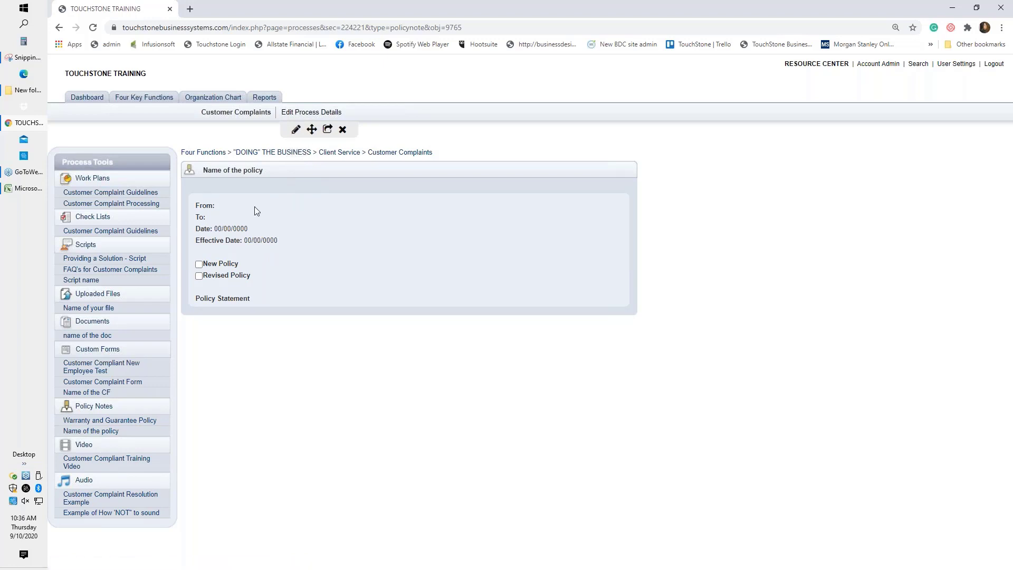
Edit the policy note and set From to 'management' and To to 'sales team'.
click(296, 131)
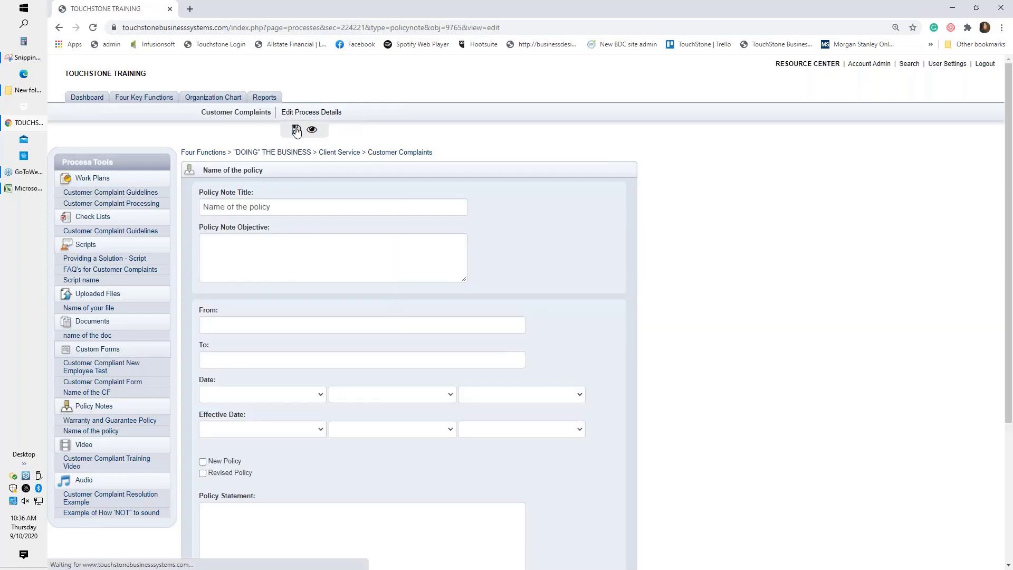
scroll(749, 370, down, 1)
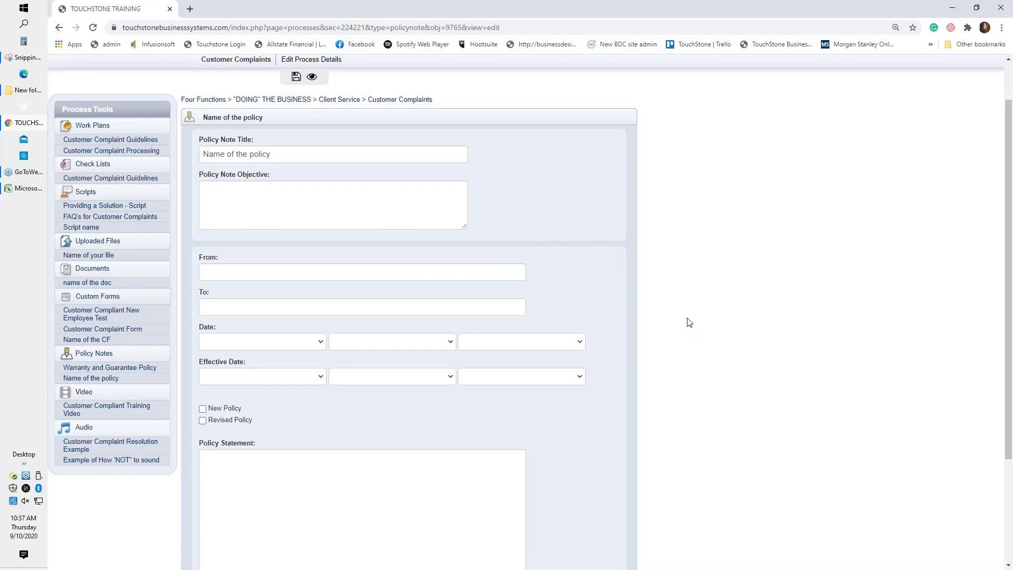
click(214, 273)
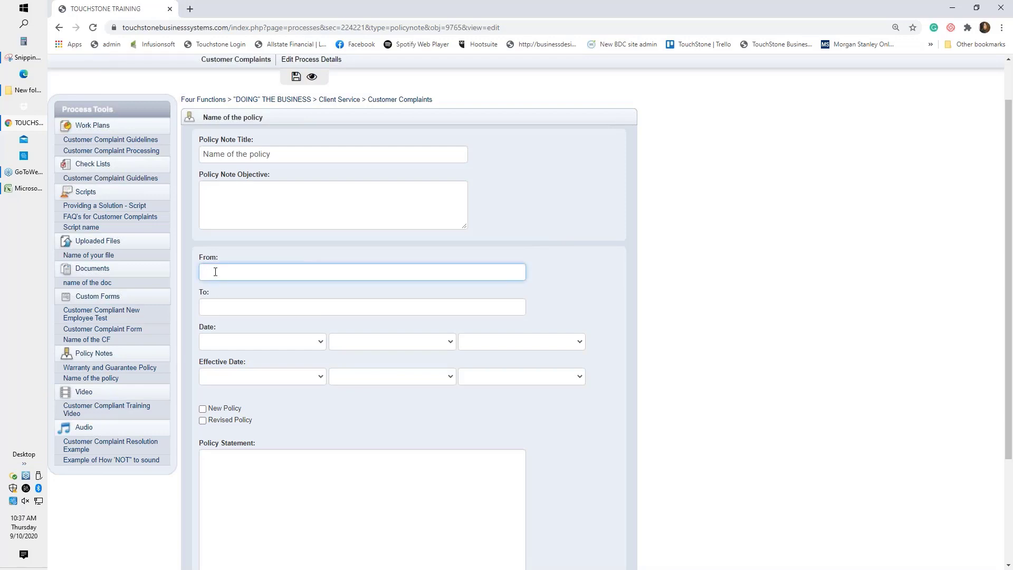
text(management)
click(227, 306)
text(sales team)
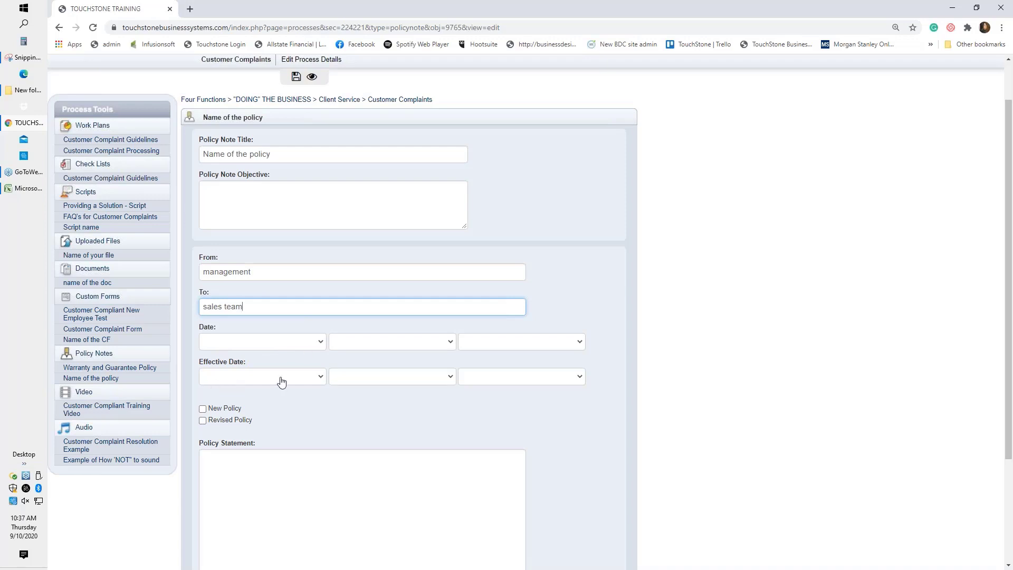
Set the policy note's date to February 12, 2020.
click(320, 346)
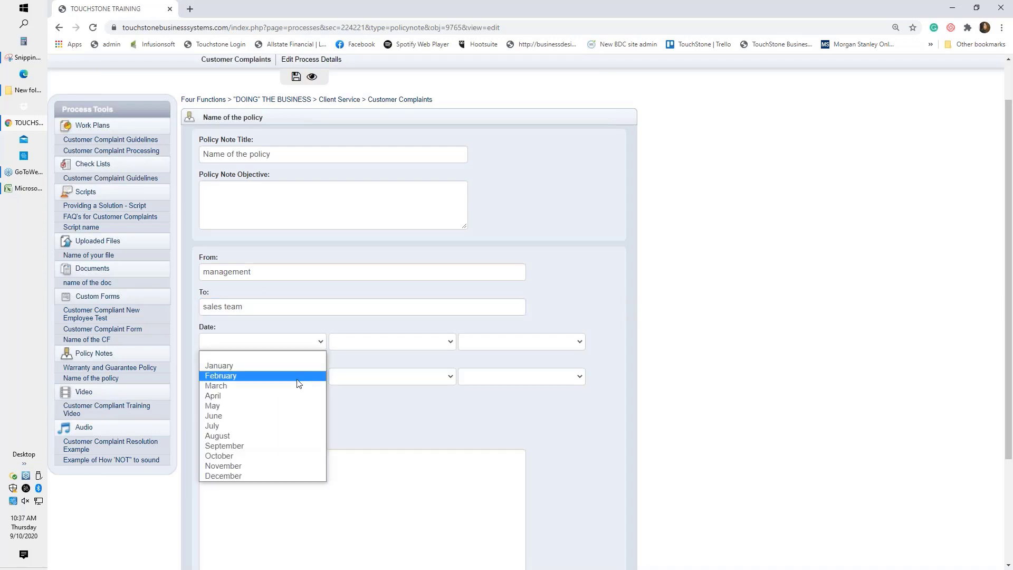
click(303, 376)
click(412, 349)
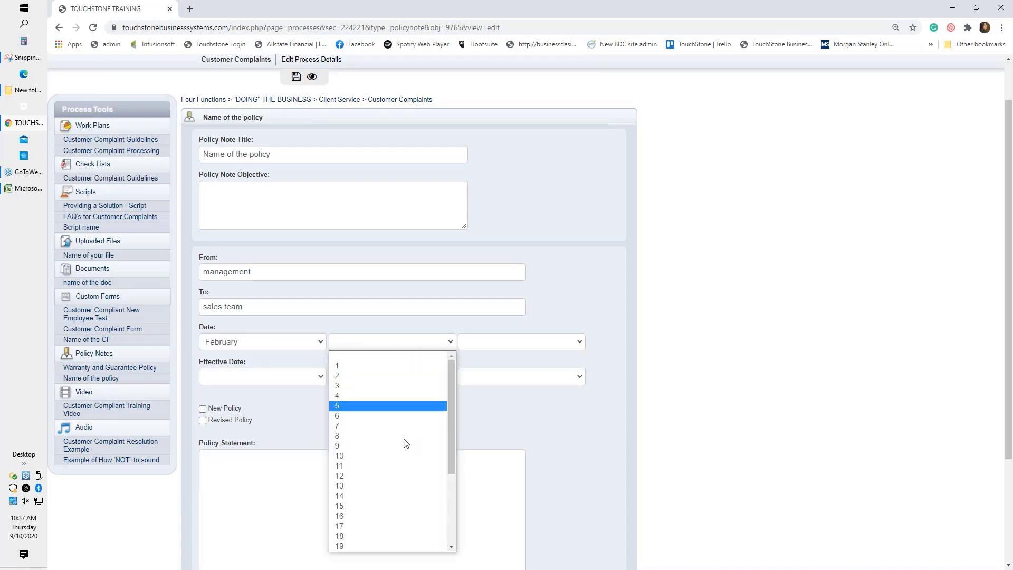
click(407, 473)
click(544, 340)
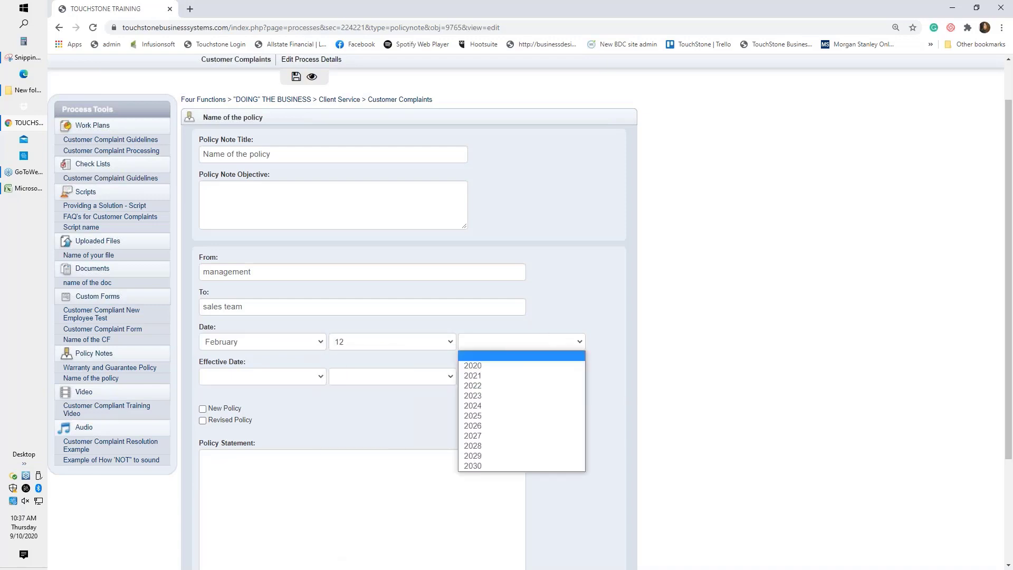
click(534, 369)
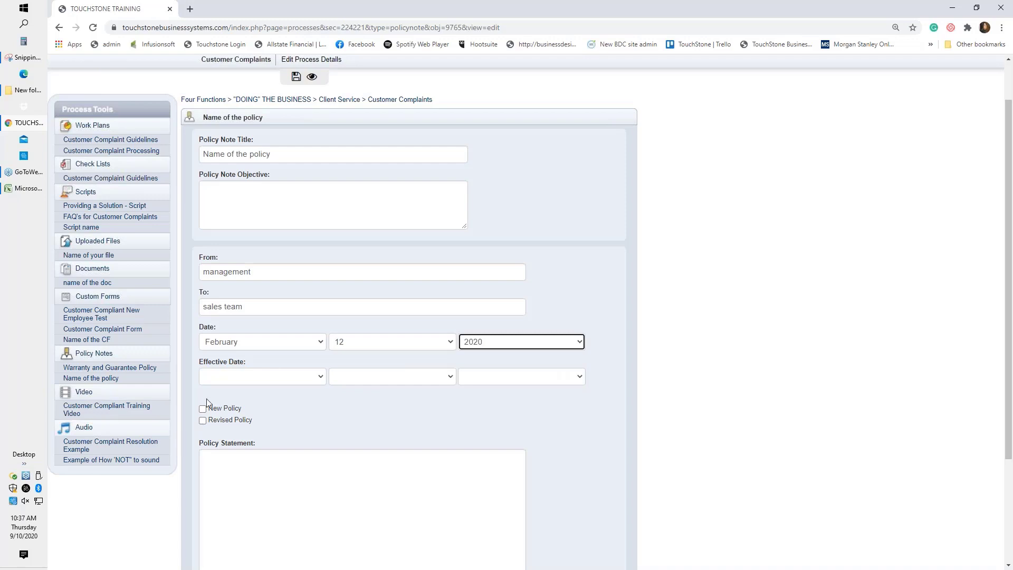
Enter 'text' as the policy statement, save the note and switch to its view.
click(221, 468)
text(text)
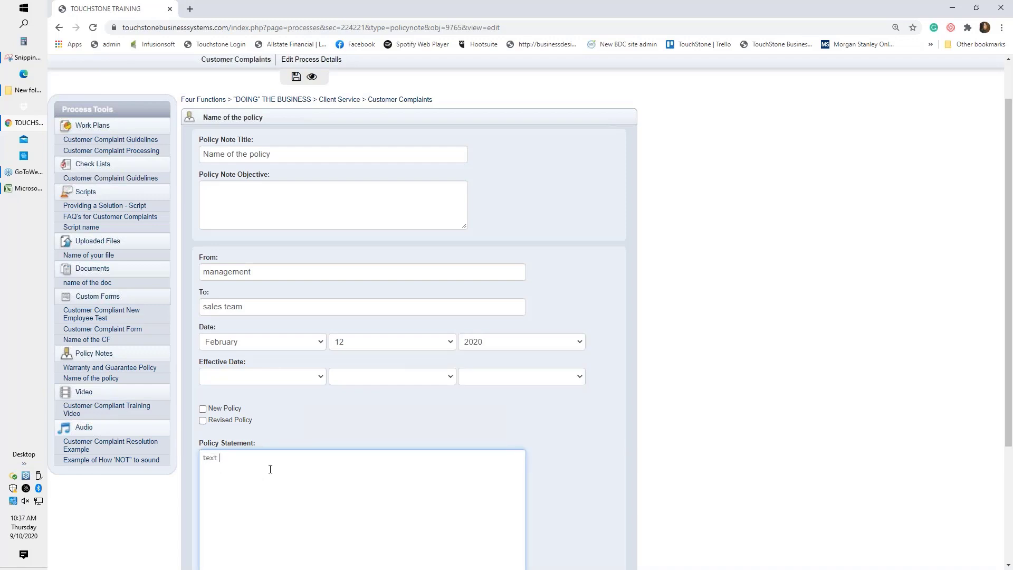
scroll(272, 471, down, 2)
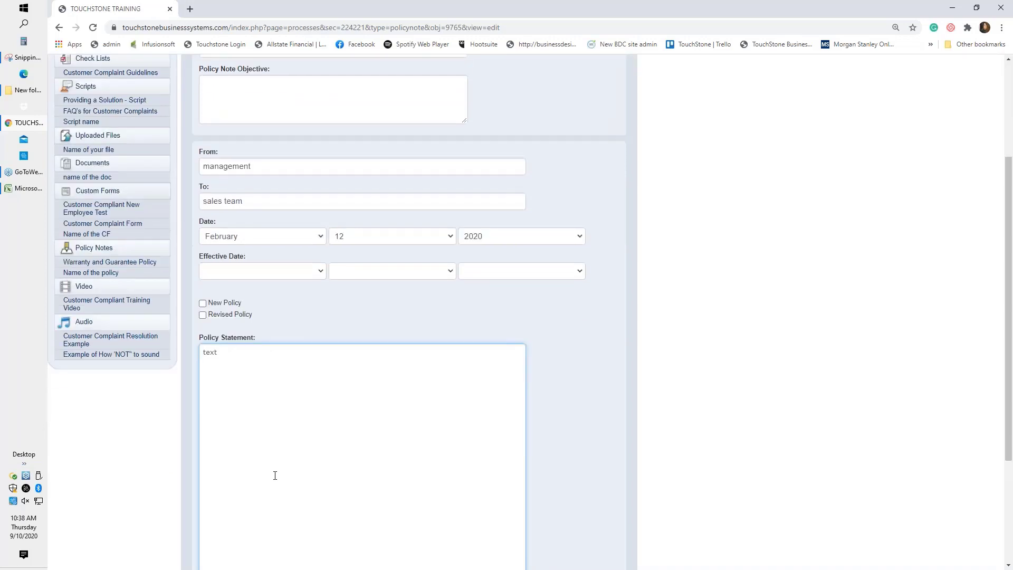
scroll(275, 476, up, 3)
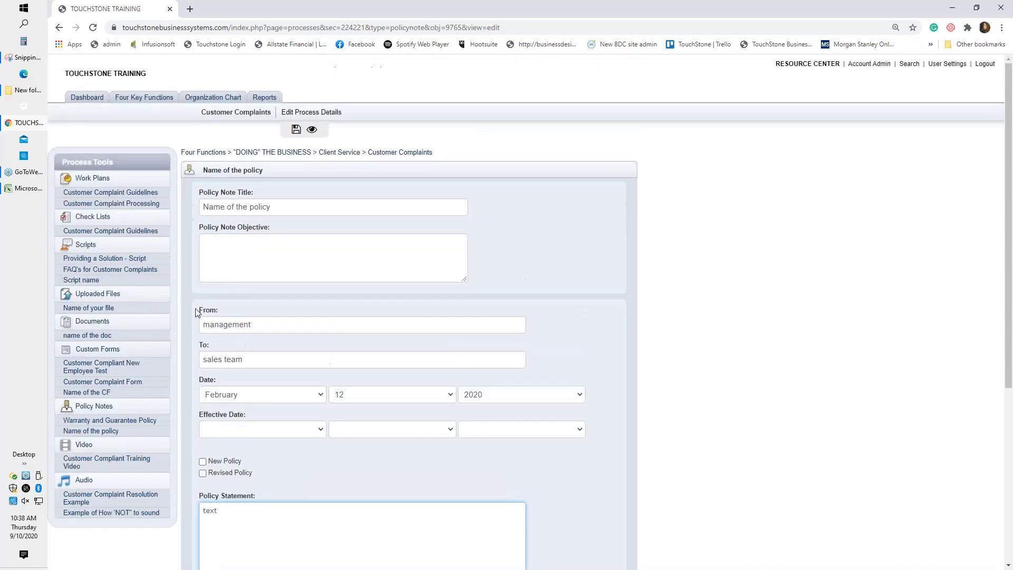
click(296, 130)
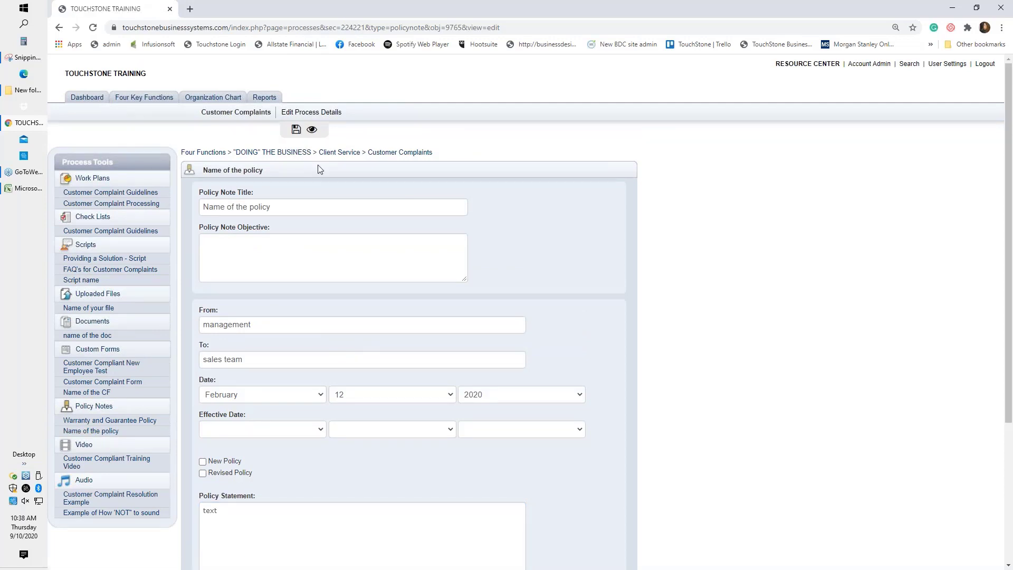
click(312, 129)
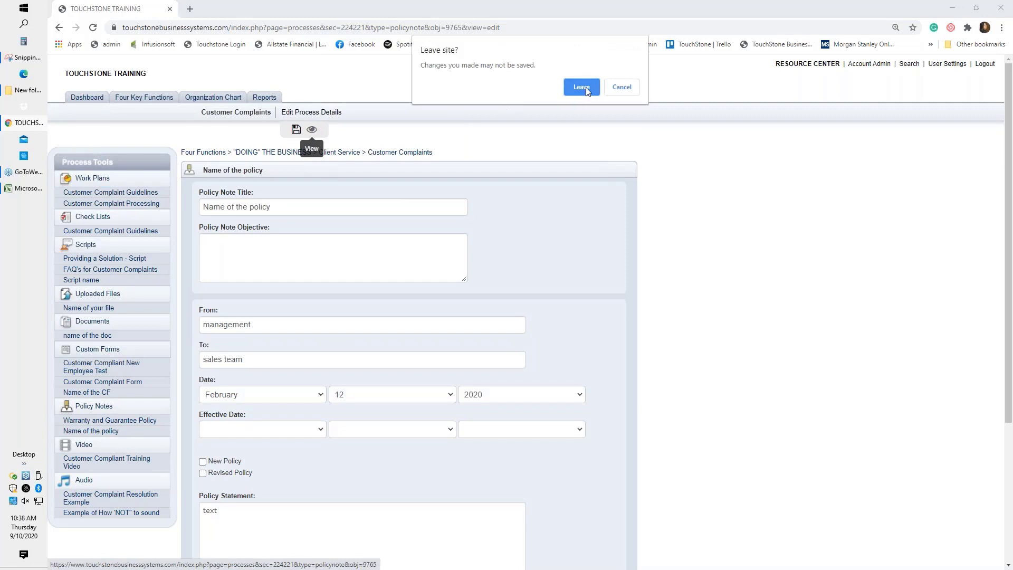
Confirm leaving the edit page to show the saved 'Name of the policy' note.
click(581, 87)
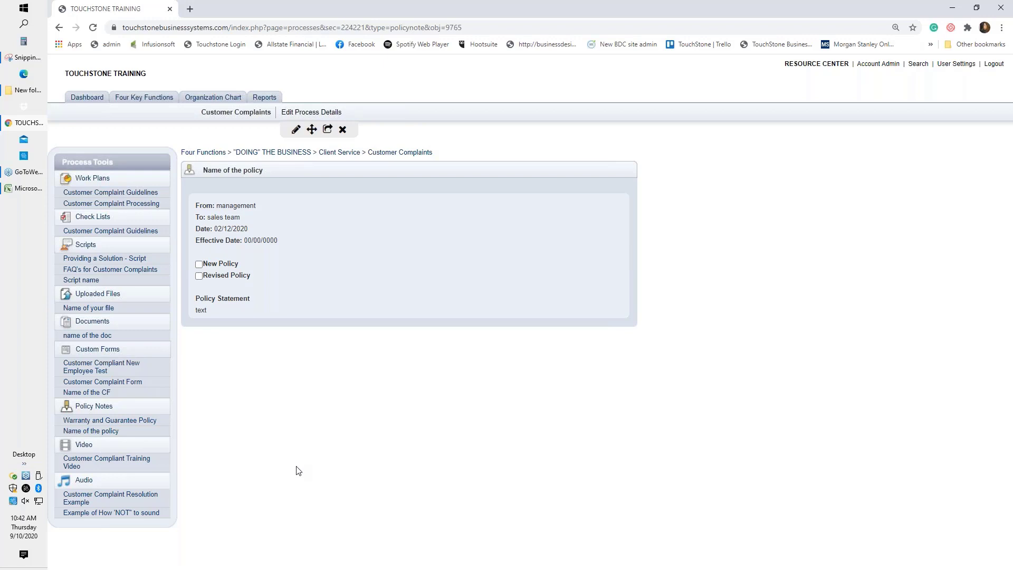
Open the blank Add Video form in the Process Tools sidebar and bring up Loom.
click(82, 449)
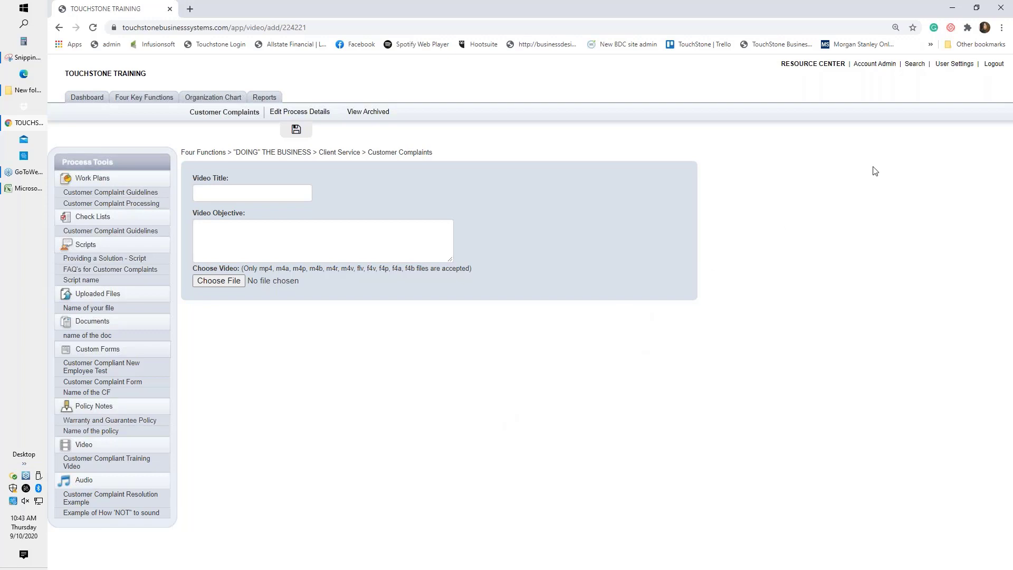
click(951, 30)
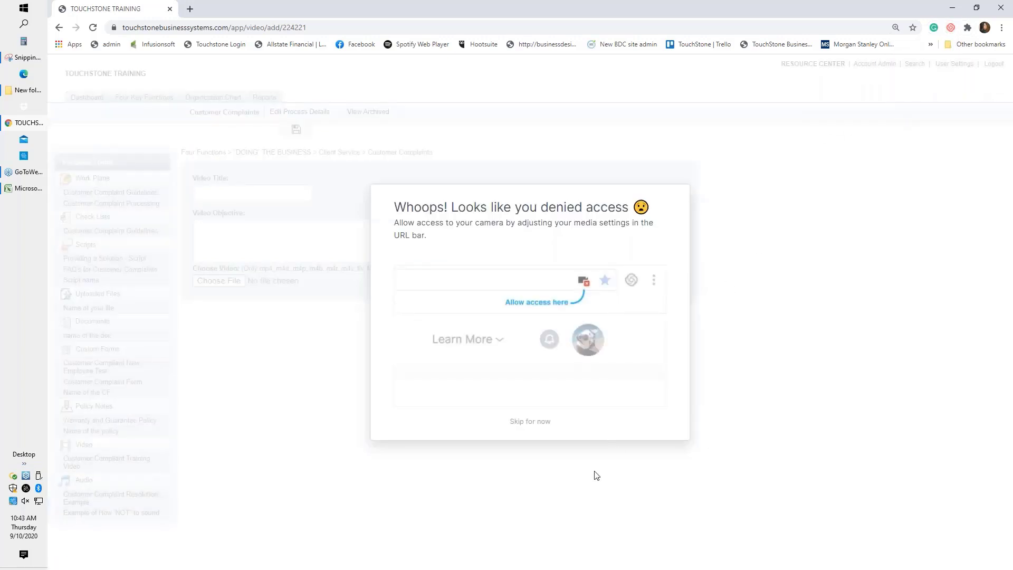
Start a Loom screen-only recording of the TOUCHSTONE TRAINING application window.
click(528, 422)
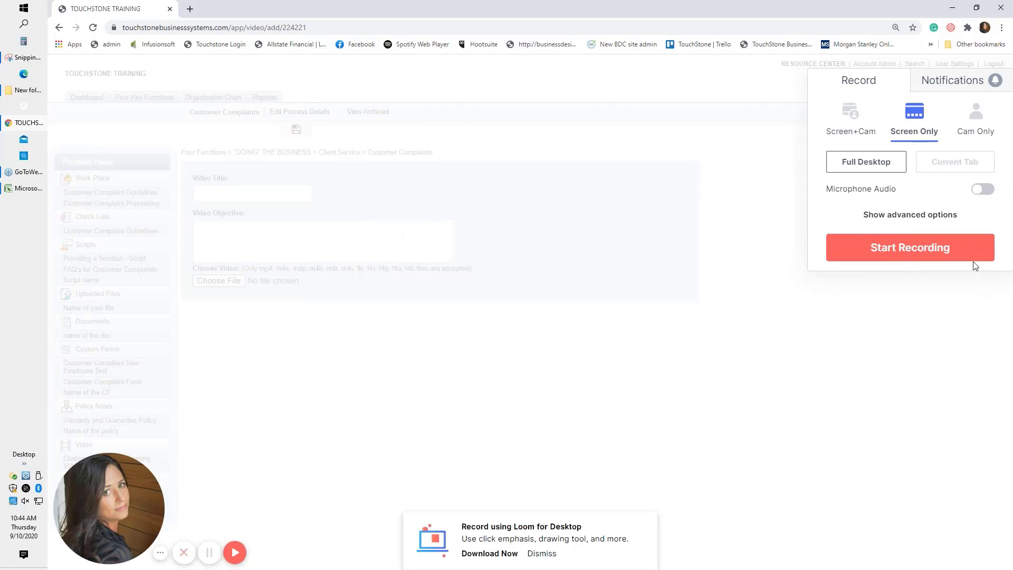
click(972, 245)
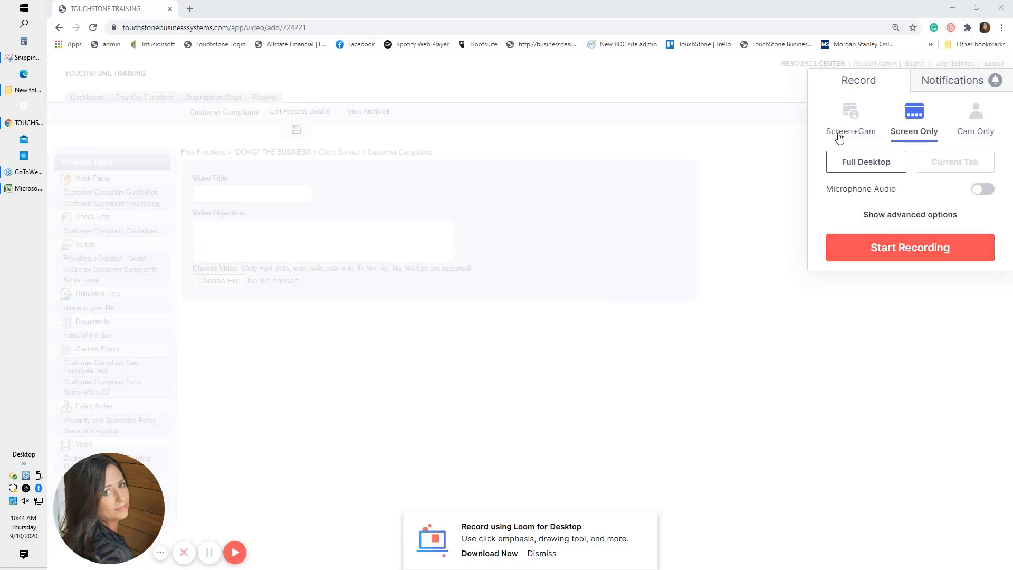
click(918, 250)
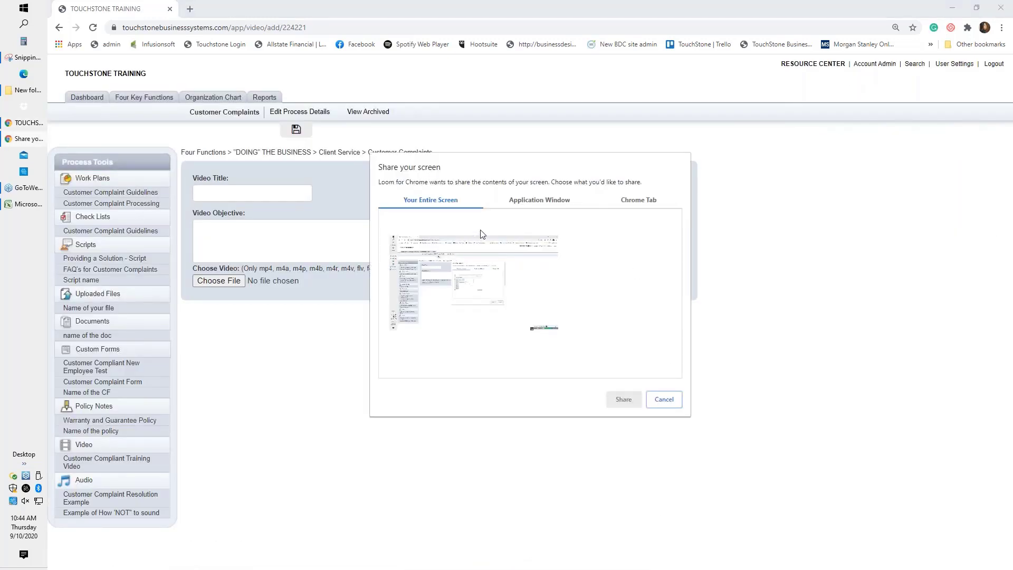
click(544, 204)
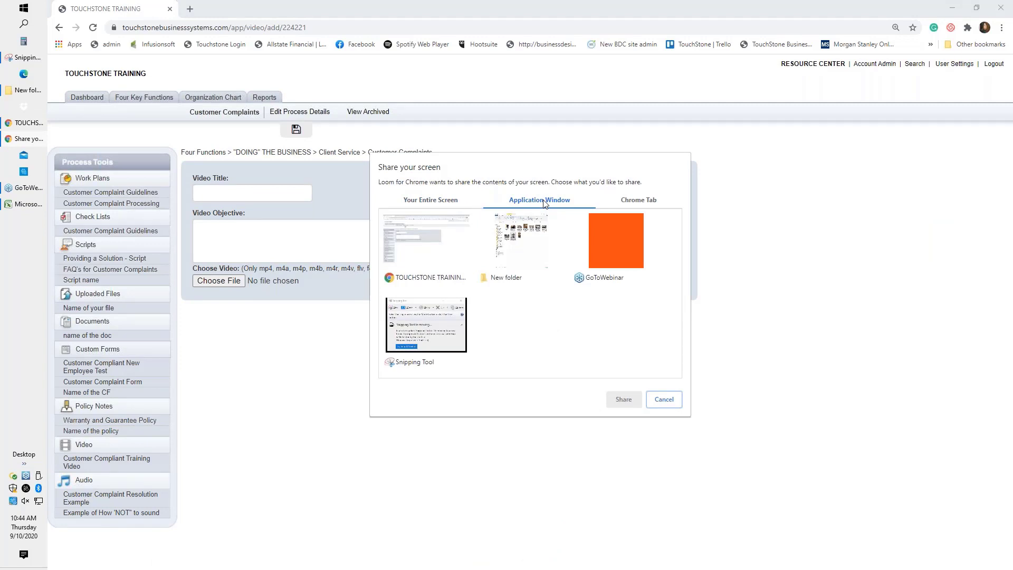
click(446, 243)
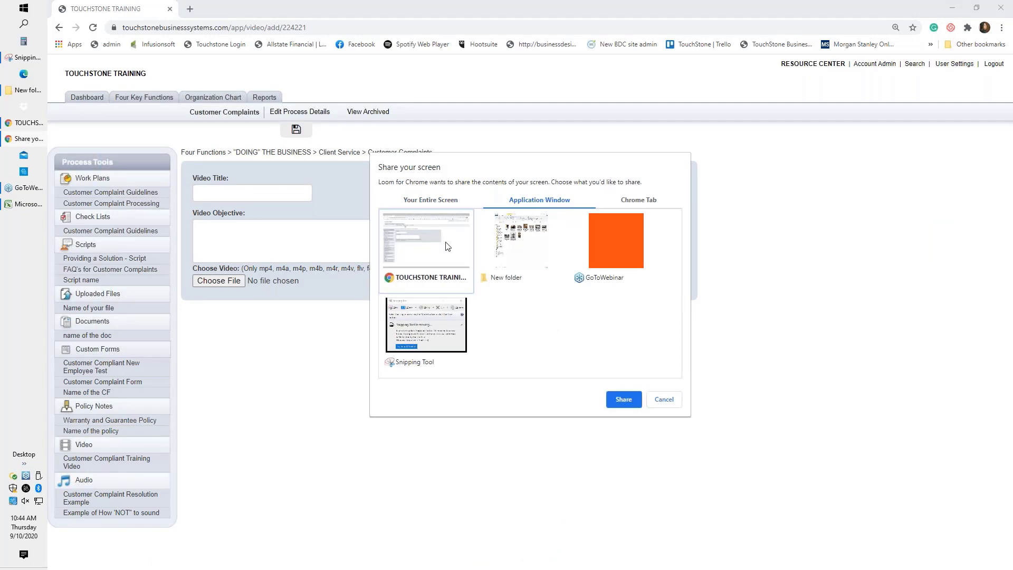
click(624, 399)
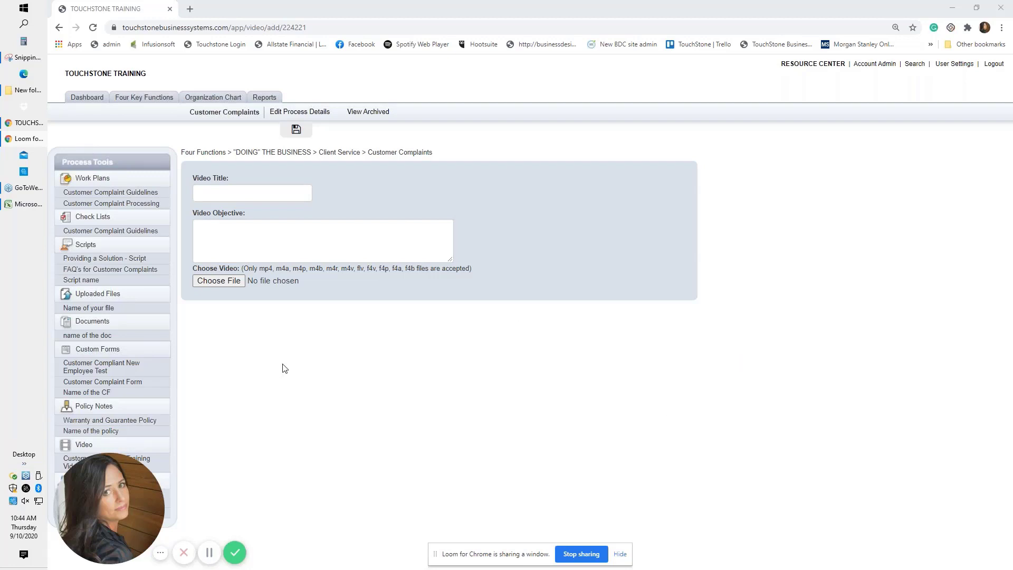
Open the Customer Complaint Guidelines checklist, then finish the Loom recording.
click(145, 193)
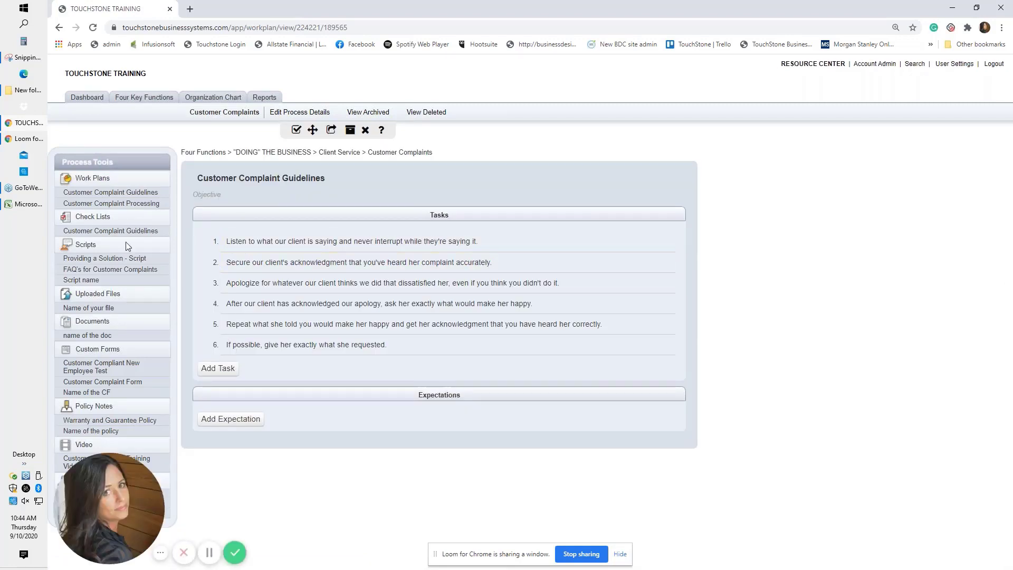
click(140, 232)
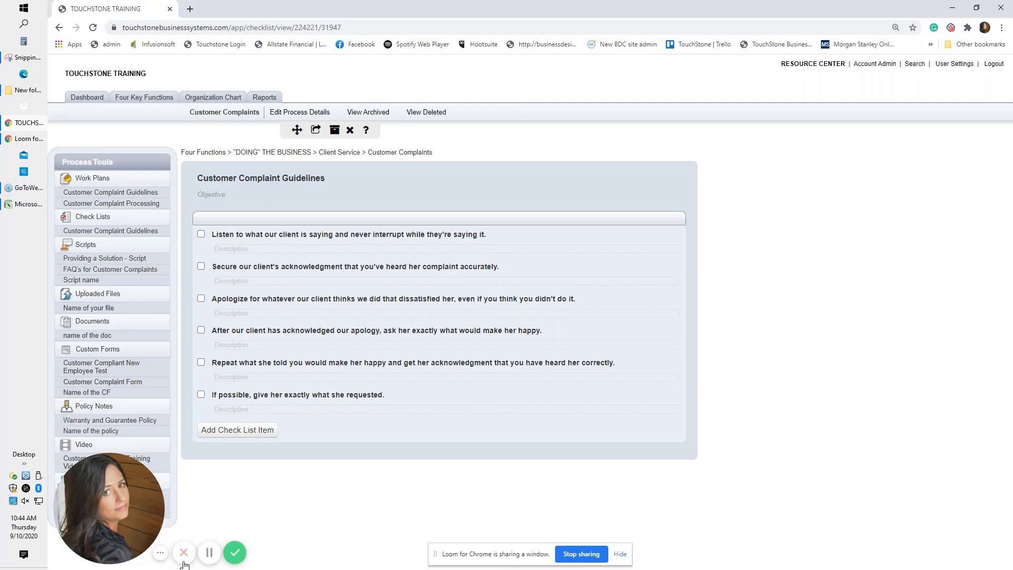
click(235, 554)
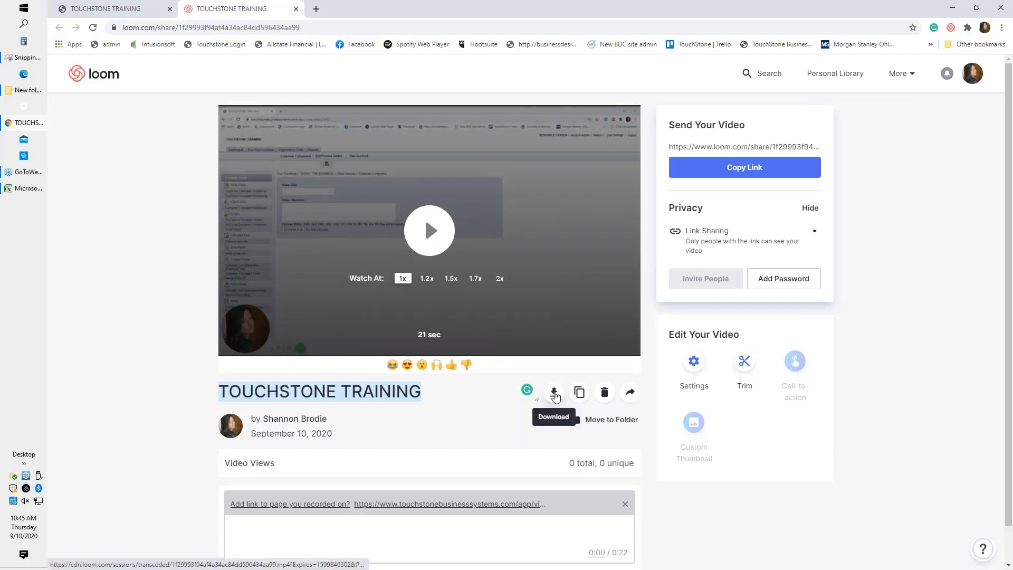
Download the Loom recording and return to the Touchstone checklist's Video section.
click(554, 392)
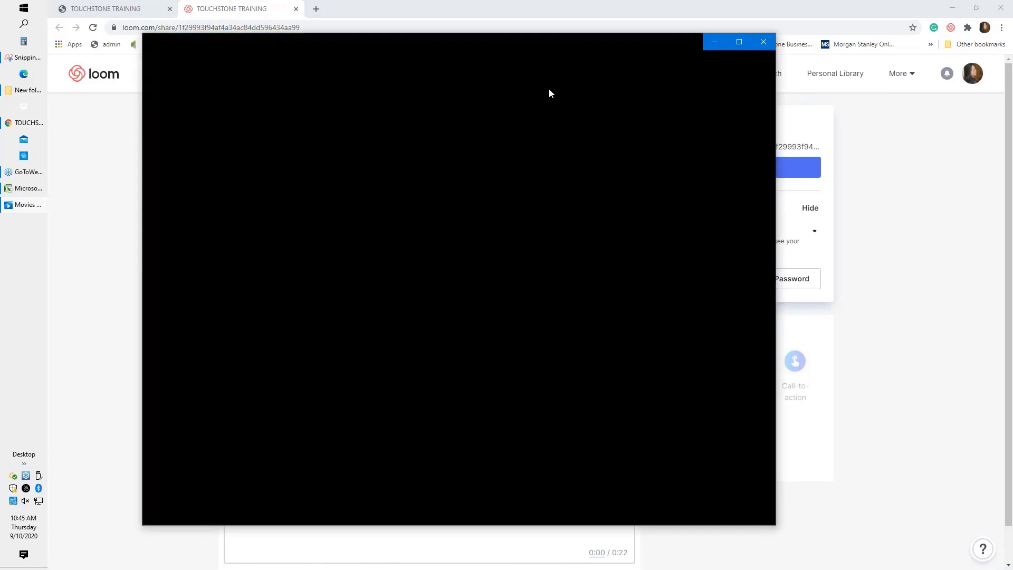
drag(558, 48, 601, 569)
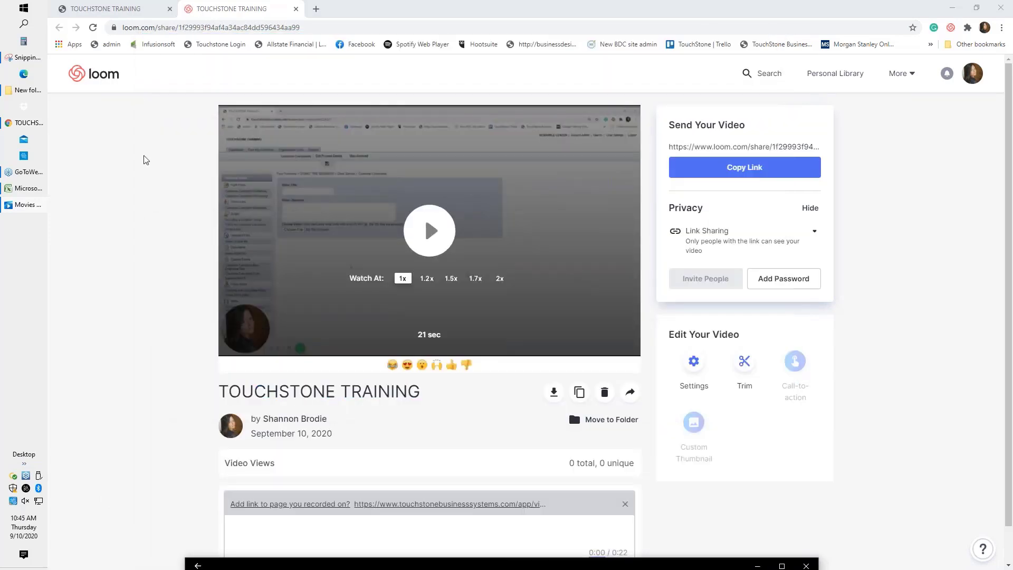
click(132, 15)
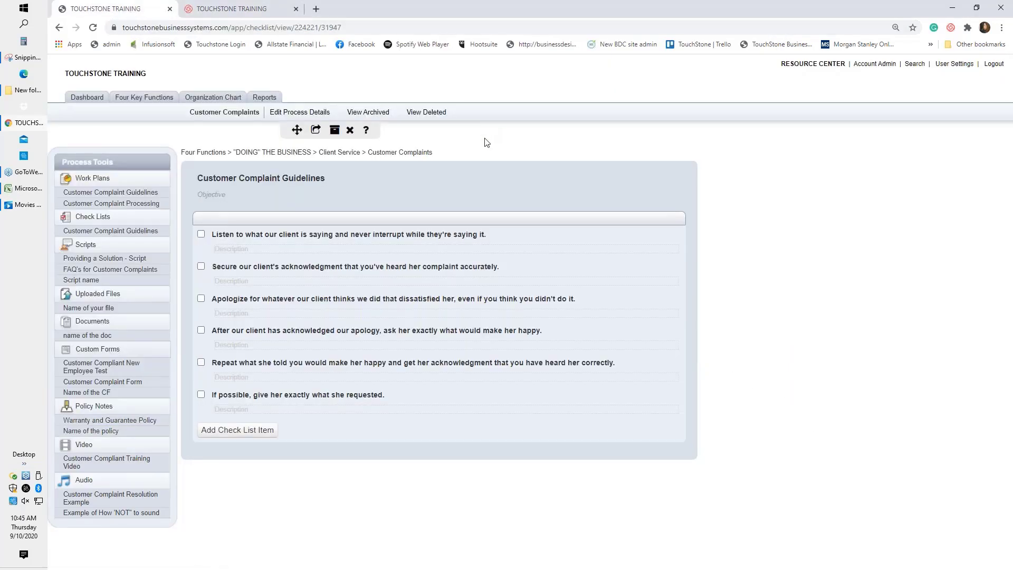
click(84, 444)
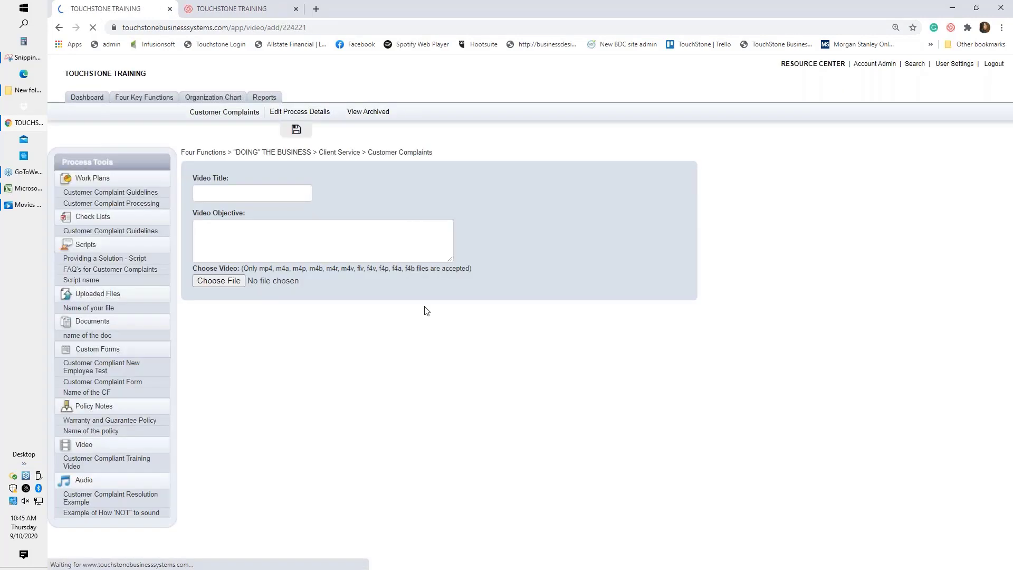
Title the new video 'Name of V' and start choosing its file.
click(289, 196)
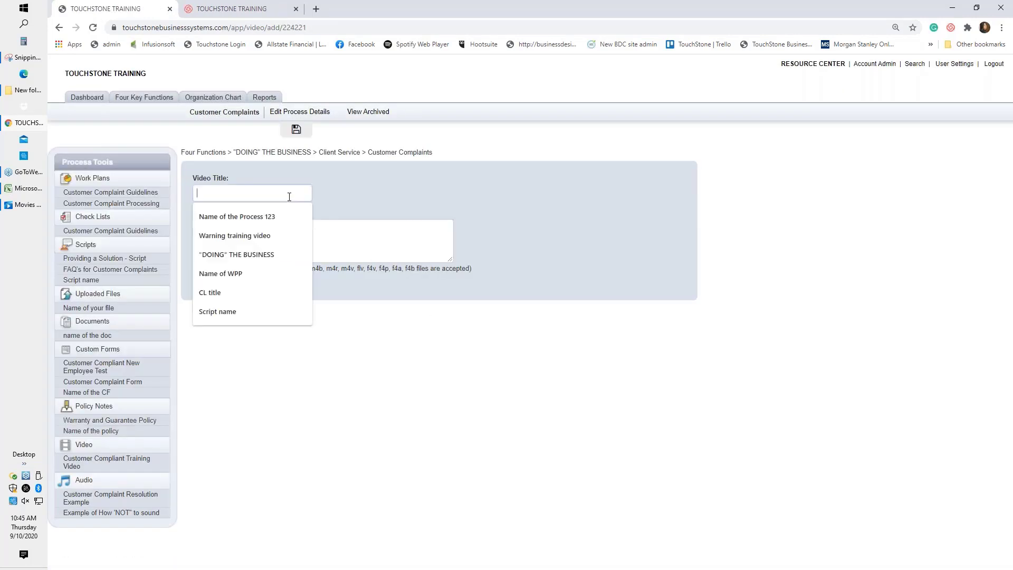
text(Name )
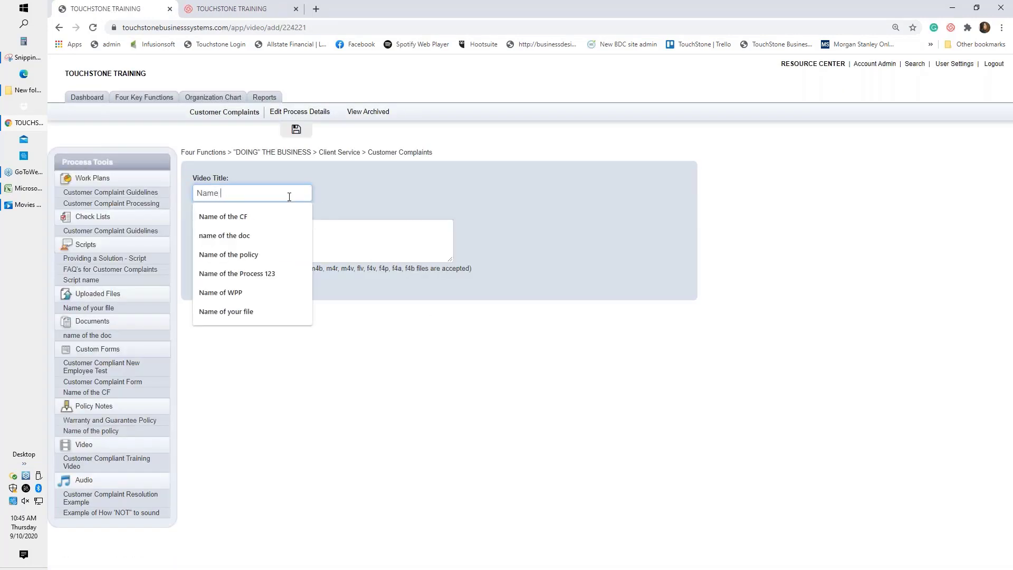
text(of V)
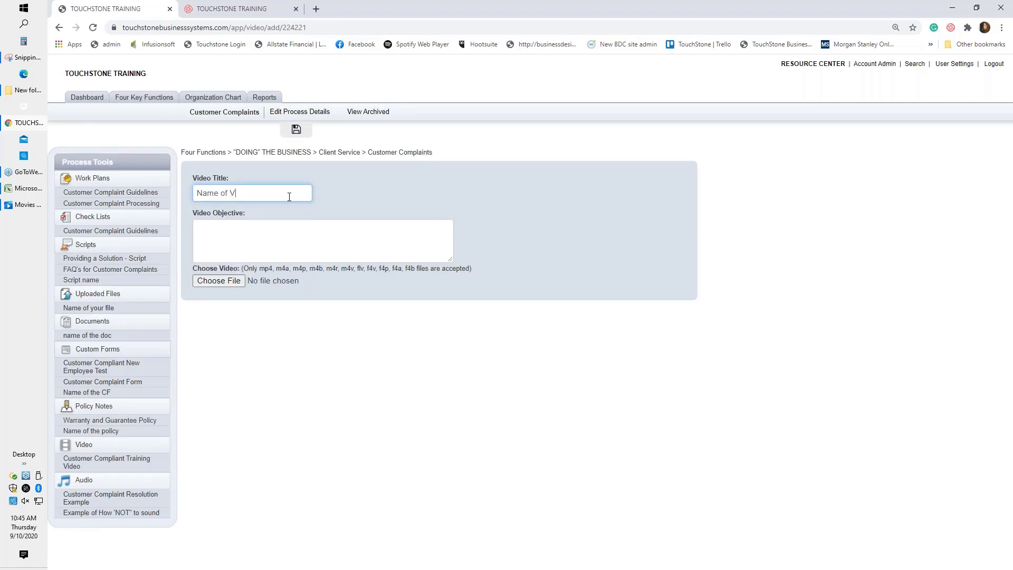
click(226, 284)
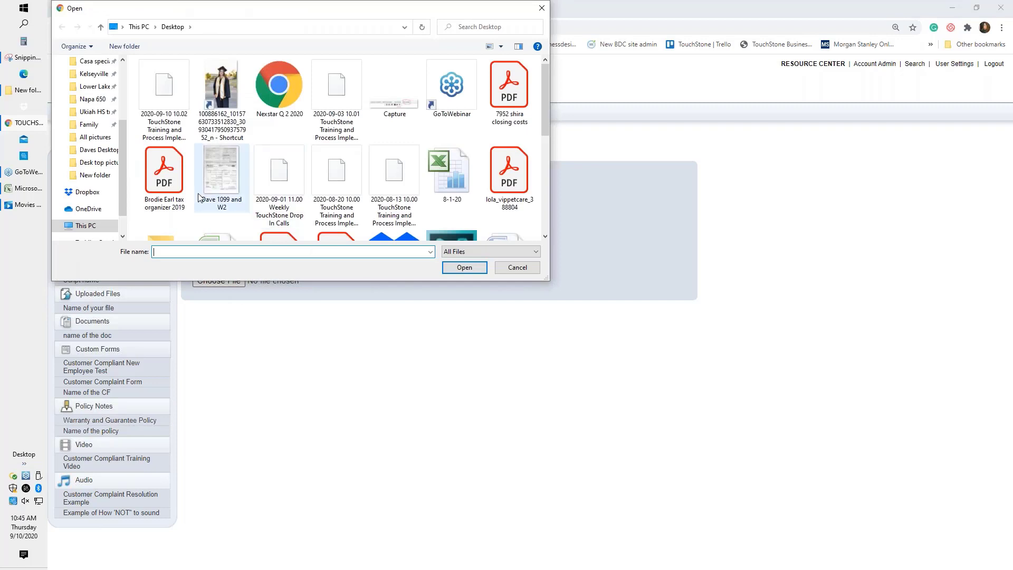
Upload 'TOUCHSTONE TRAINING (1)' from the Downloads folder as the video file.
scroll(100, 158, up, 3)
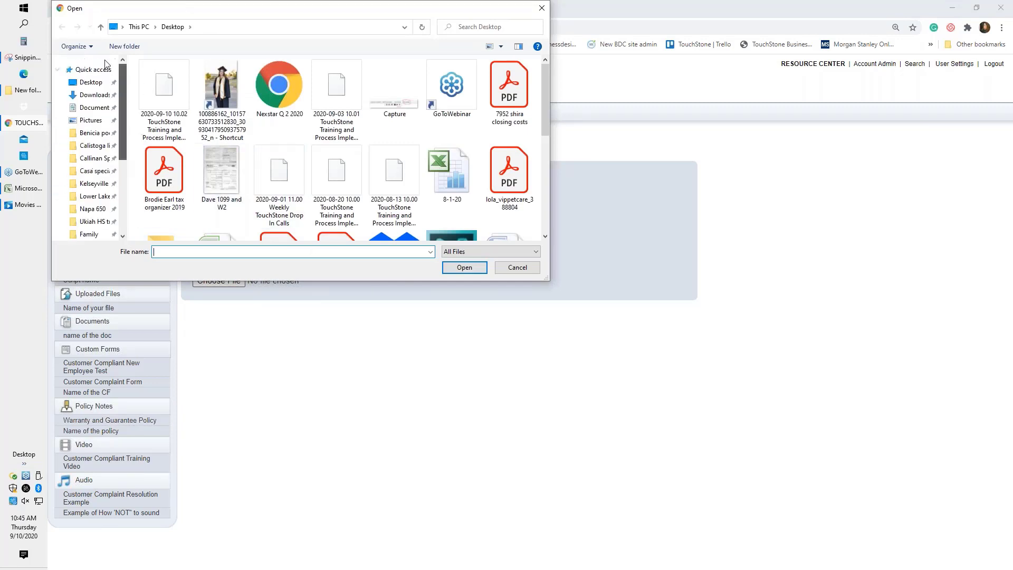
click(91, 95)
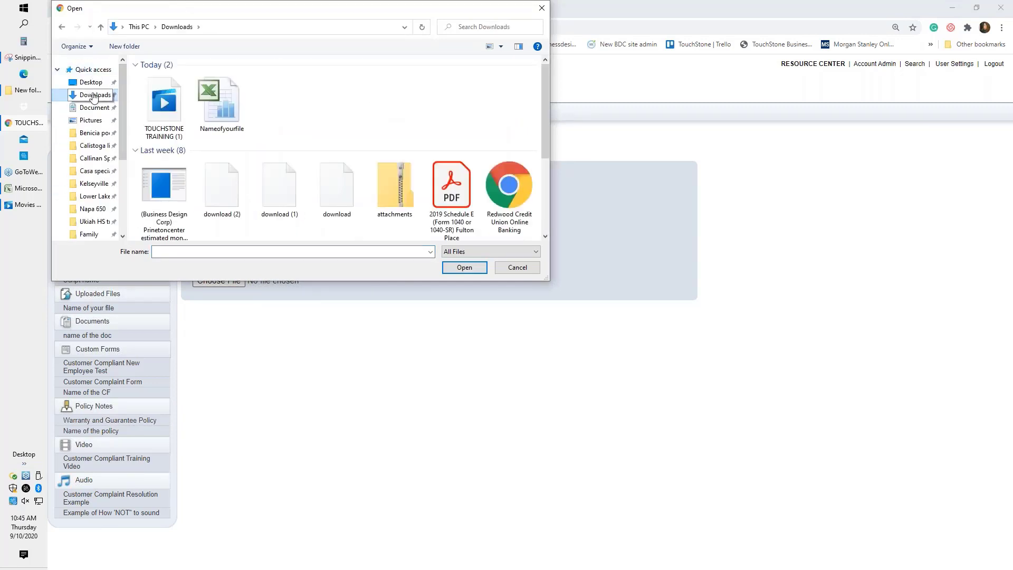
double_click(160, 98)
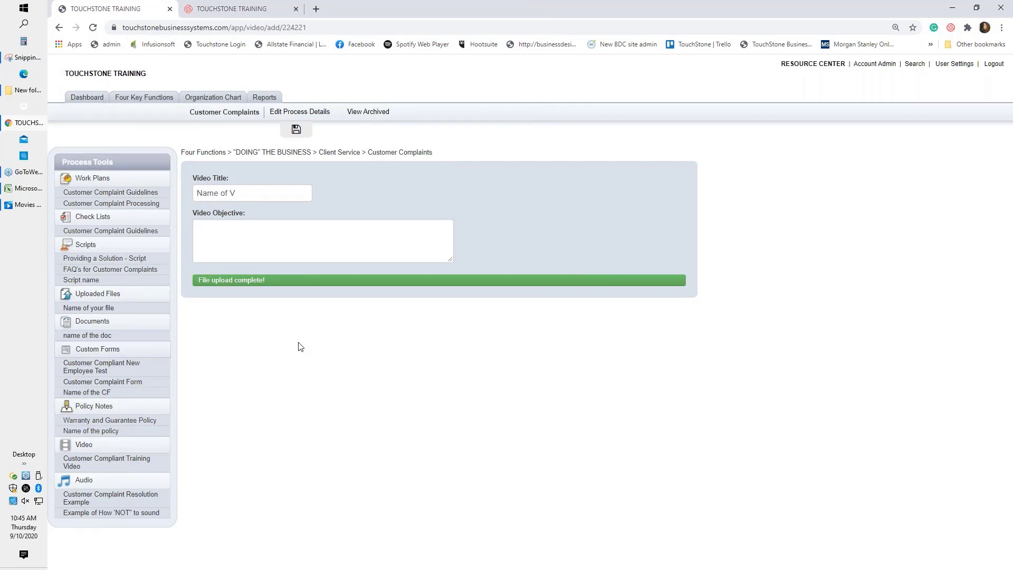
Save the 'Name of V' video to the Customer Complaints process tools.
click(297, 131)
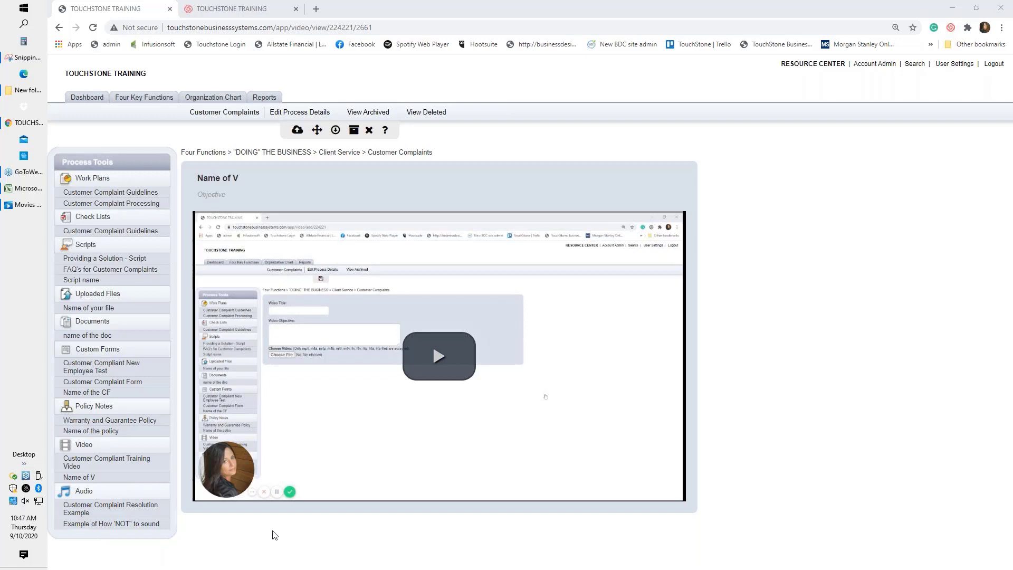
click(297, 132)
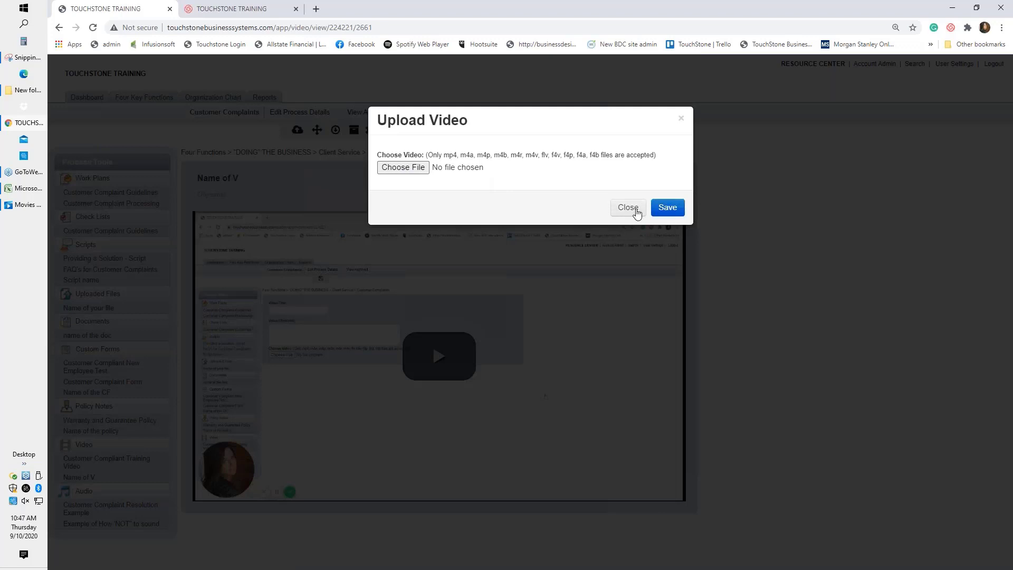
click(628, 208)
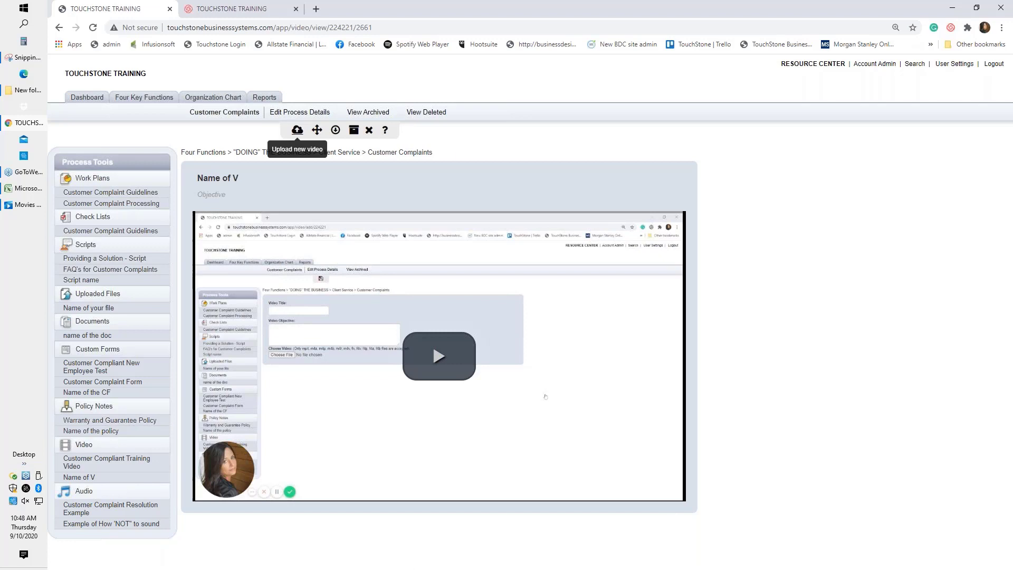
Start a new audio file for the Customer Complaints process from the Audio tool.
click(80, 494)
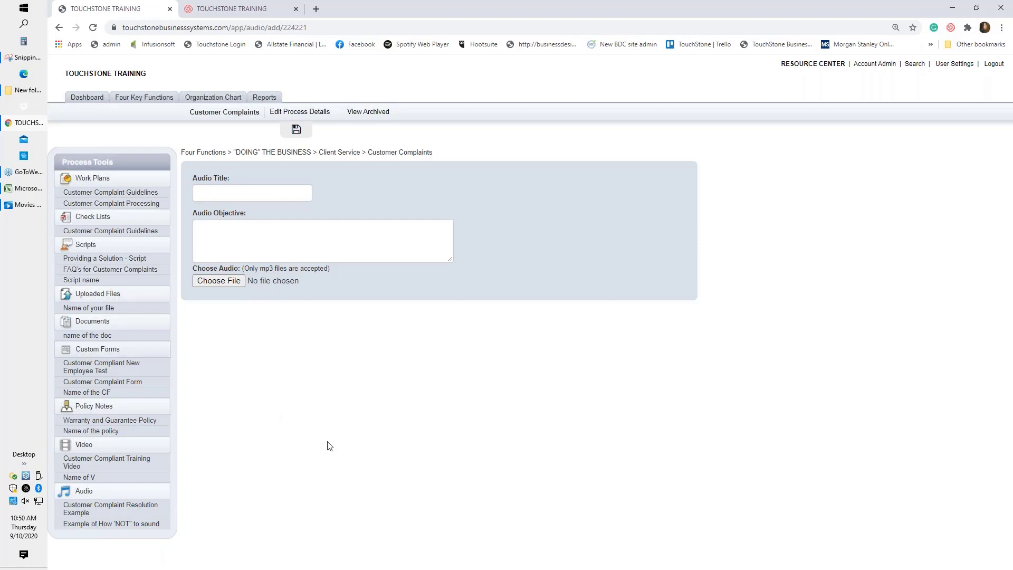
click(86, 99)
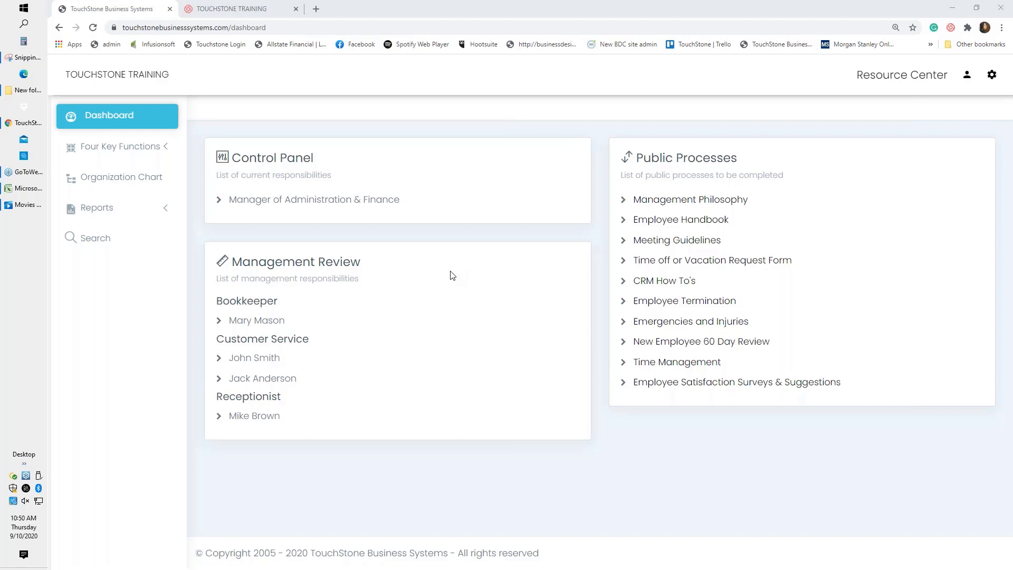
Open the Manager of Administration & Finance control panel and review its groups, Time Management through Admin.
click(312, 206)
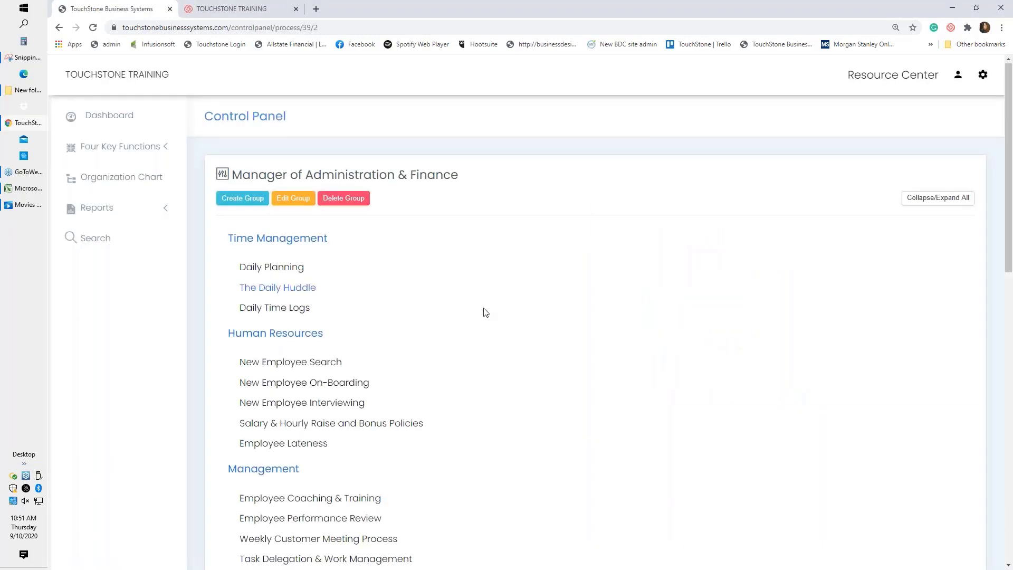
scroll(486, 313, down, 3)
scroll(486, 312, down, 8)
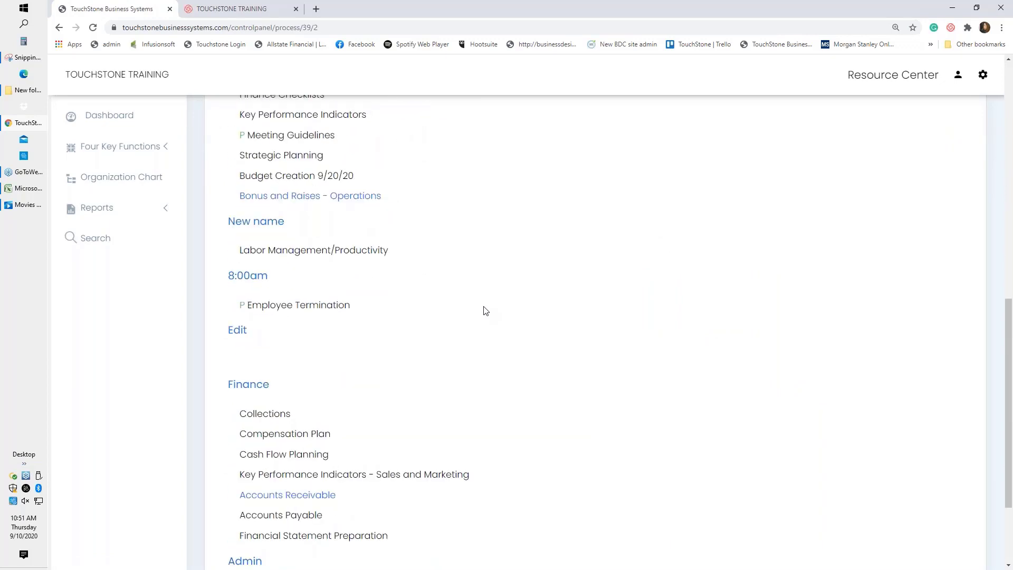
scroll(486, 312, down, 3)
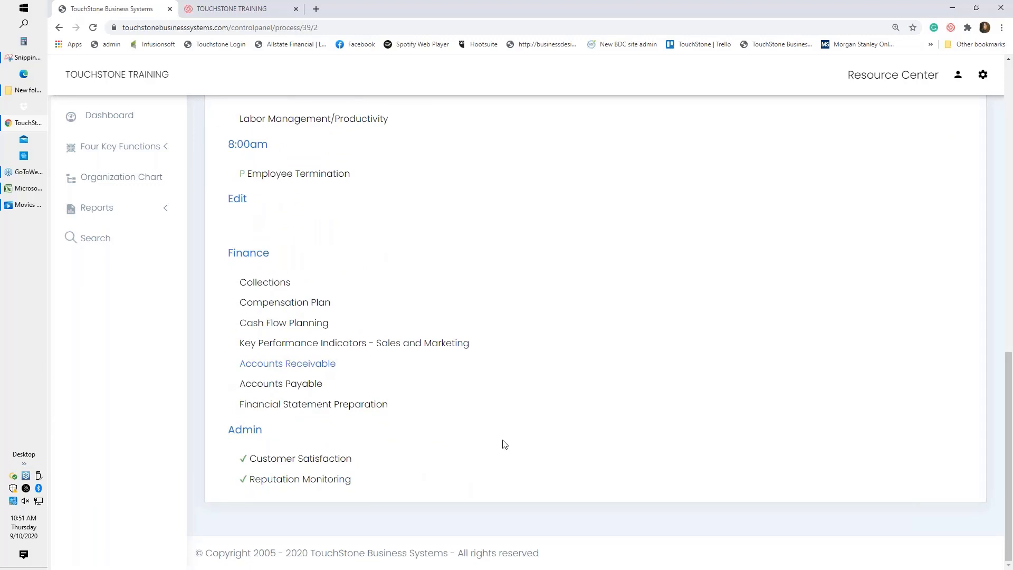
scroll(544, 438, up, 6)
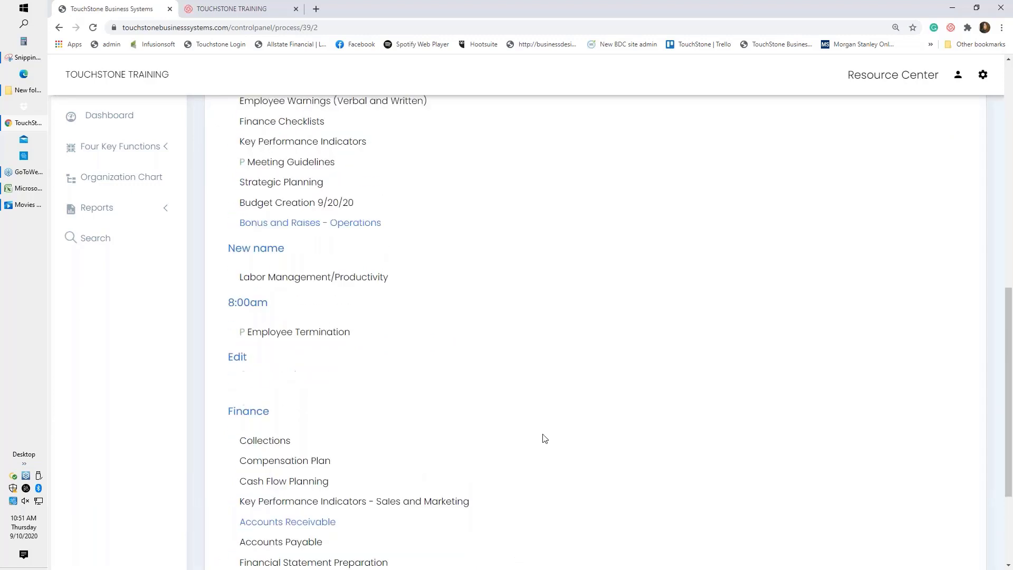
scroll(544, 438, up, 2)
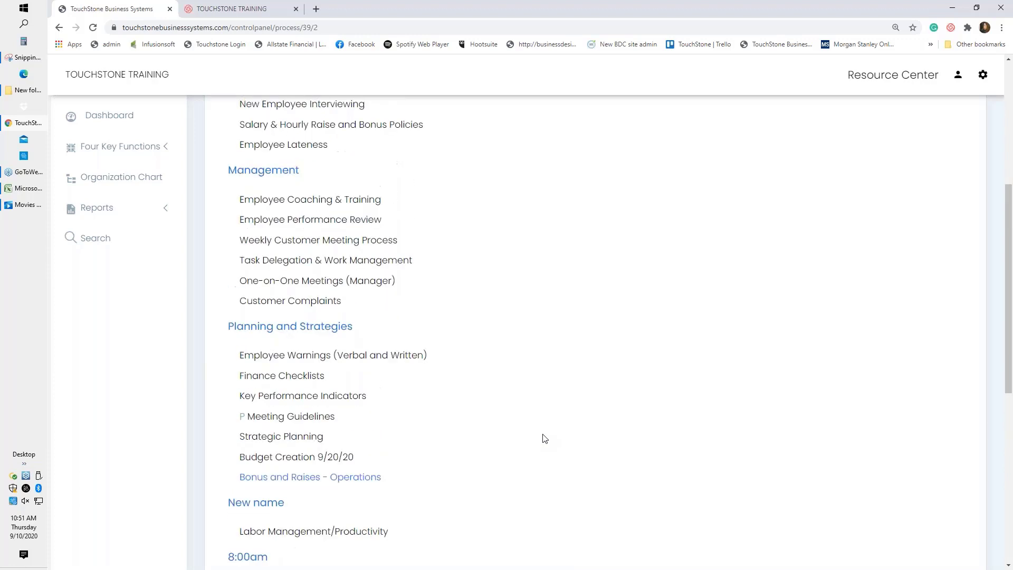
scroll(545, 438, up, 2)
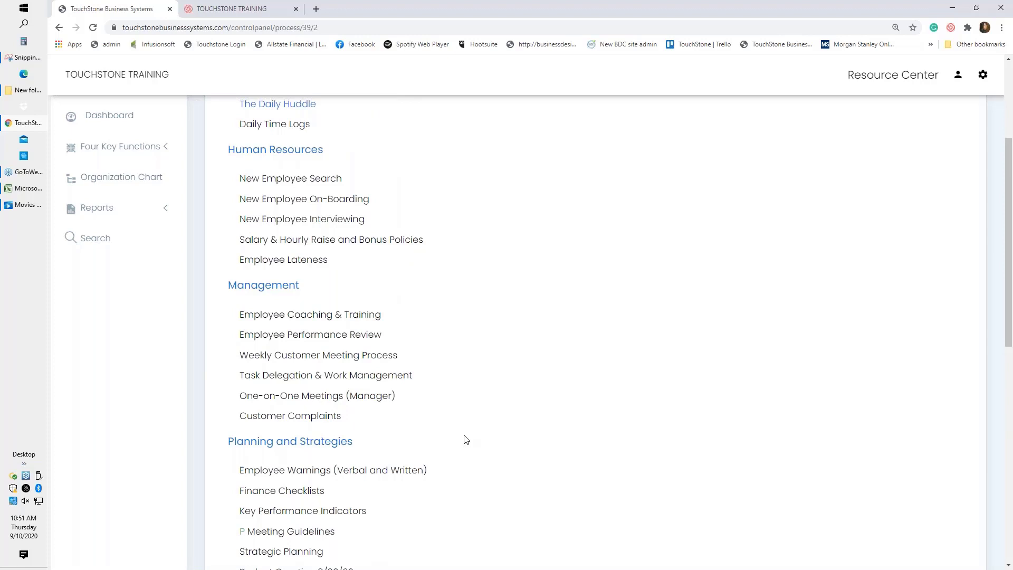
Open Customer Complaints under Management to view its work plans, checklist and scripts.
click(313, 417)
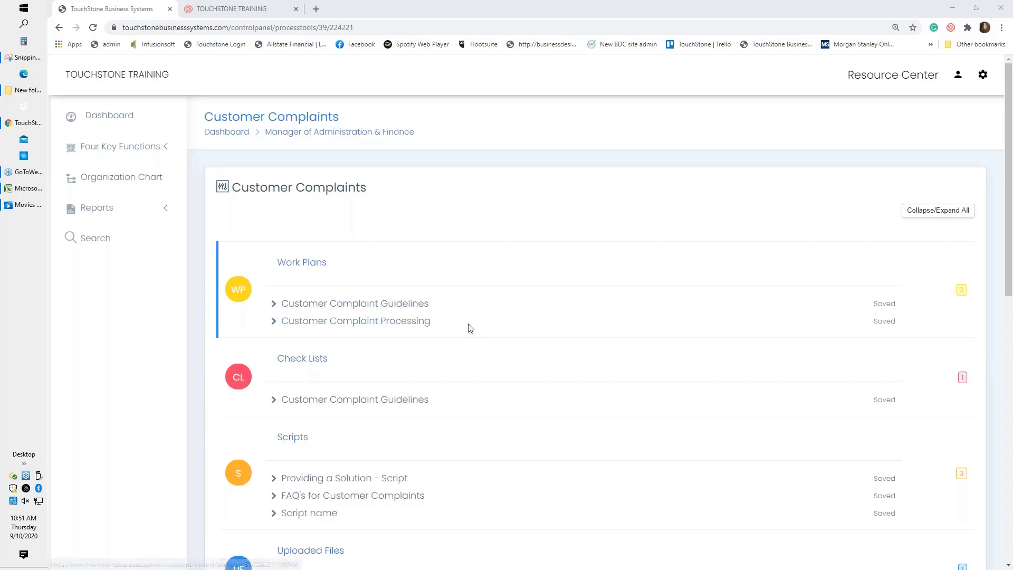
scroll(471, 327, down, 1)
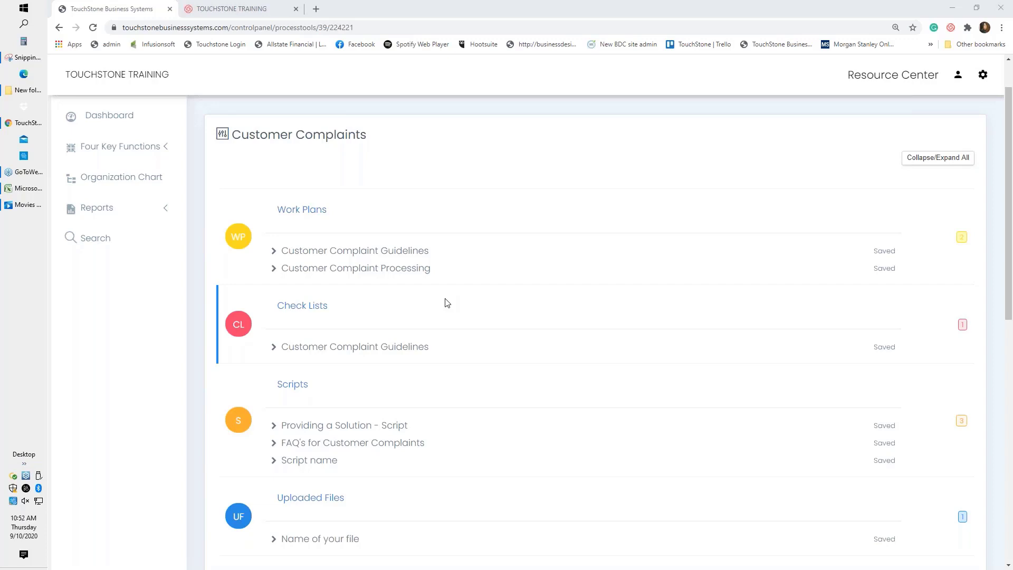
Open the Customer Complaint Processing work plan and save it as 'read as requested'.
click(398, 268)
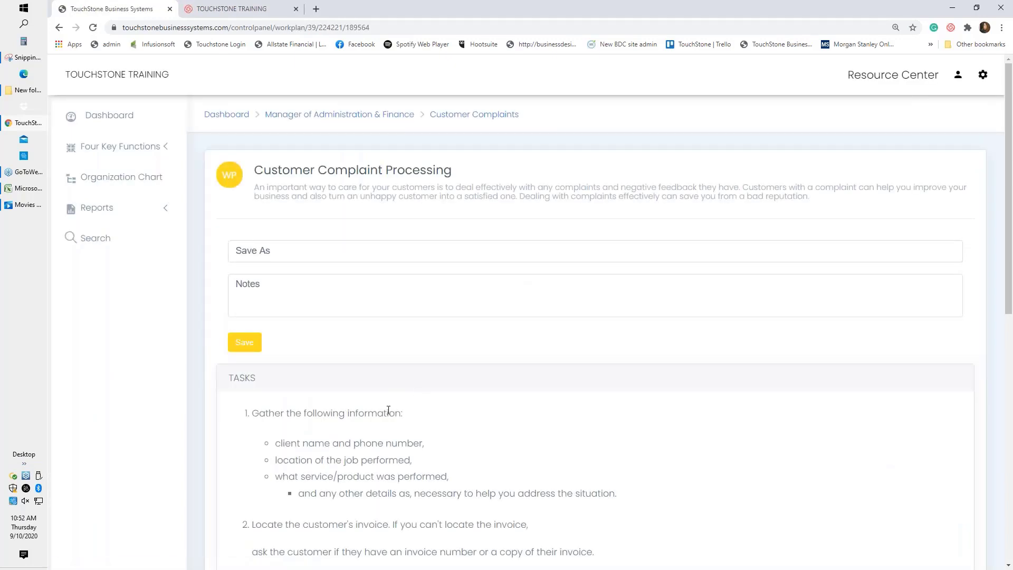
scroll(389, 410, down, 3)
scroll(388, 410, down, 1)
scroll(388, 410, up, 2)
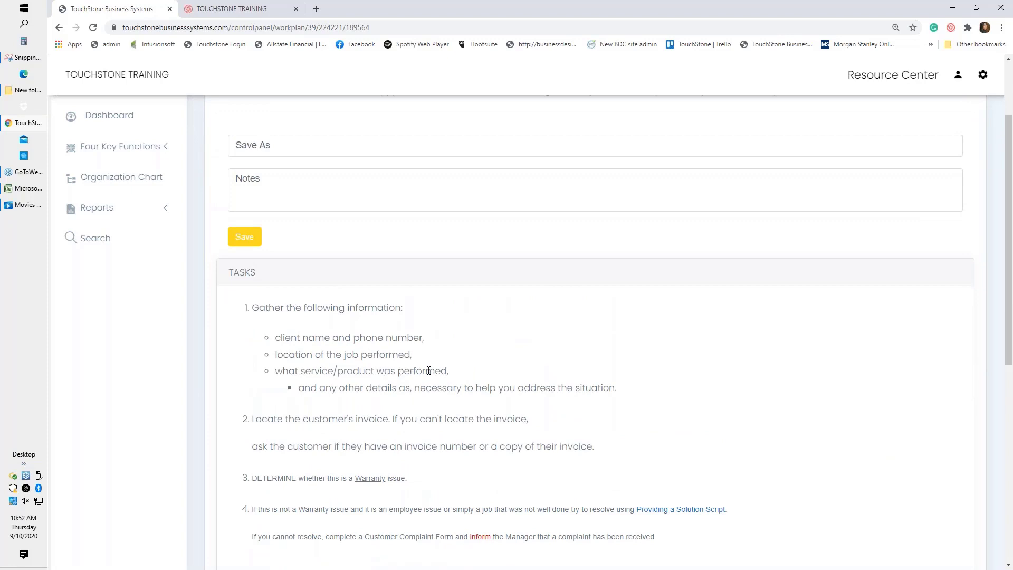
scroll(429, 371, up, 2)
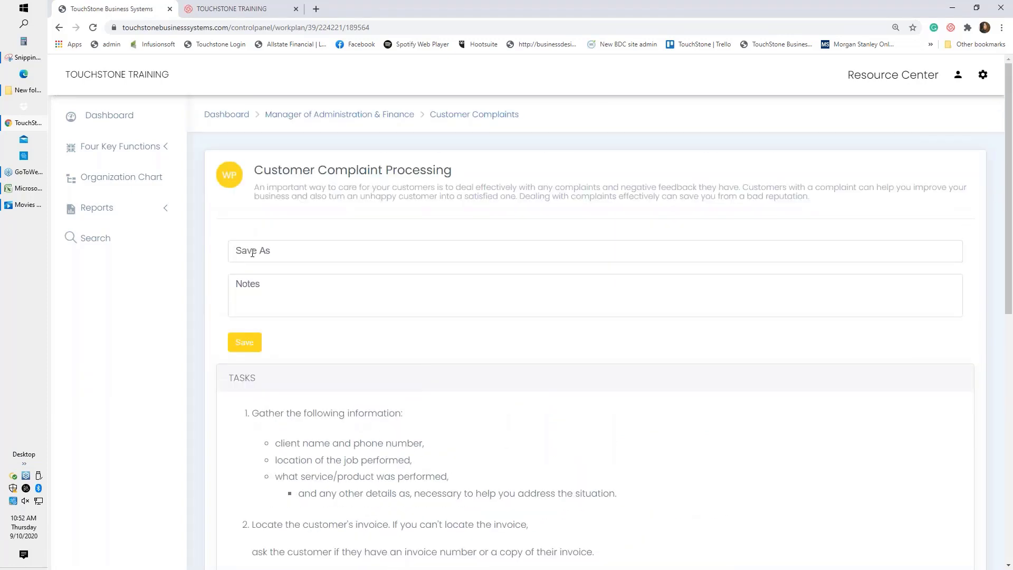
click(253, 253)
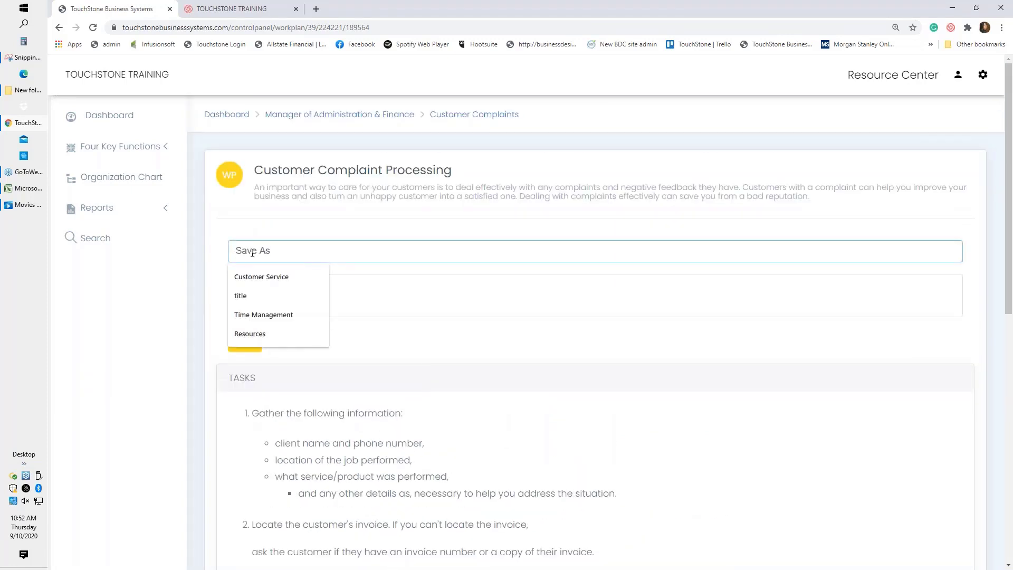
text(read as )
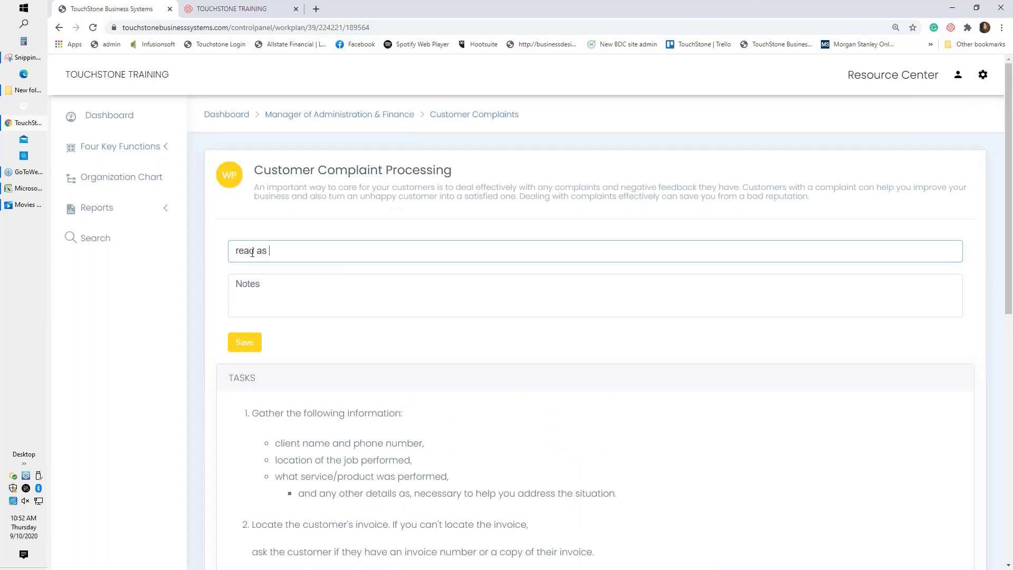
text(requested)
click(244, 345)
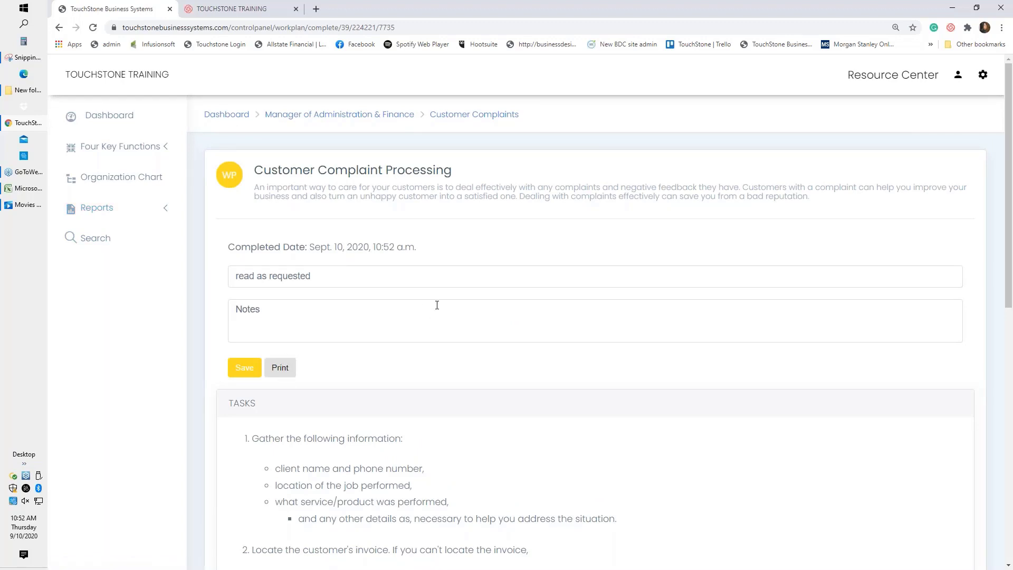
Return to the Customer Complaints tools list through the breadcrumb link.
click(480, 118)
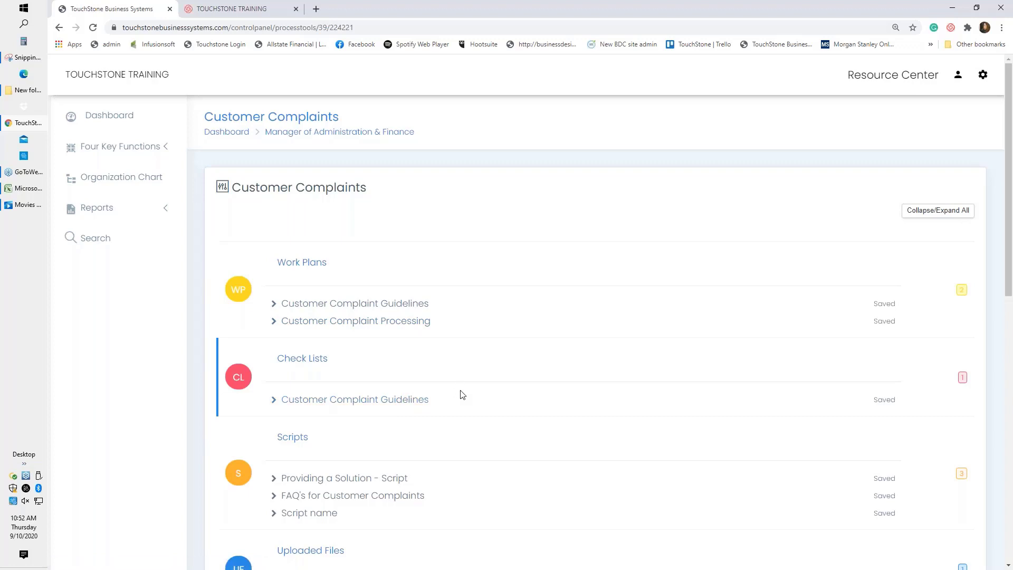
scroll(499, 384, down, 1)
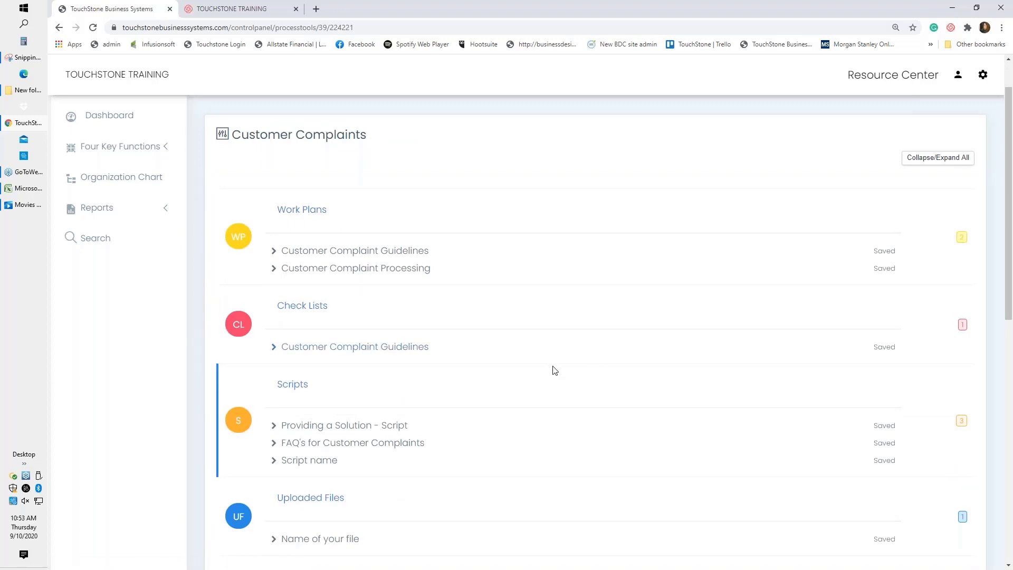
Save the Customer Complaint Guidelines checklist as 'customers name' with its first three items ticked.
click(376, 352)
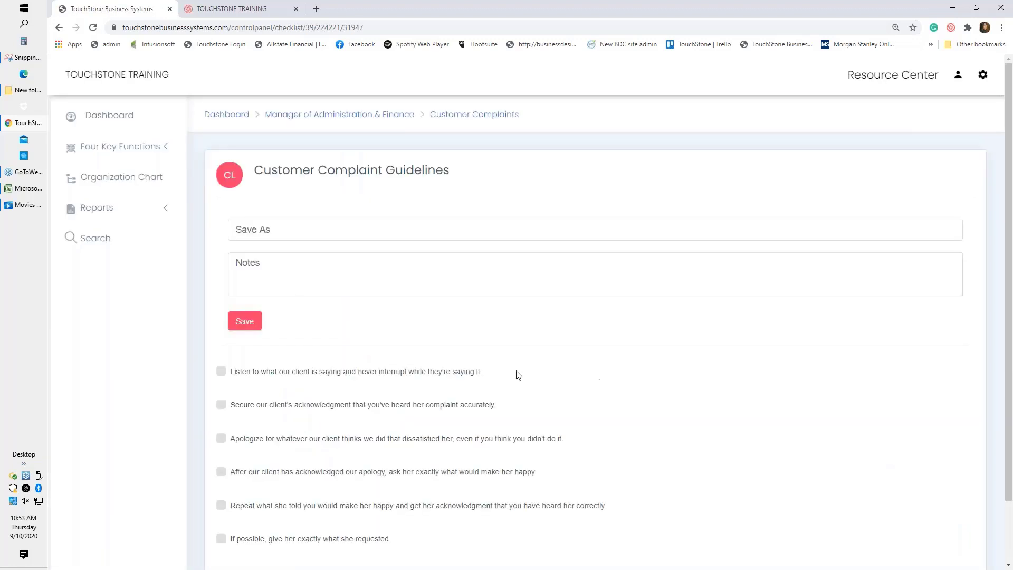
click(240, 229)
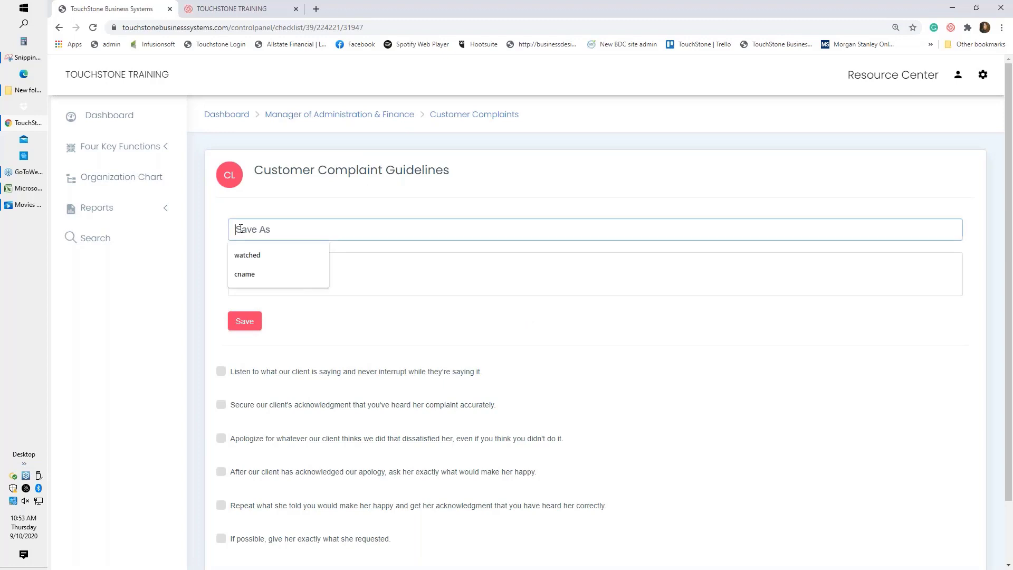
text(custo)
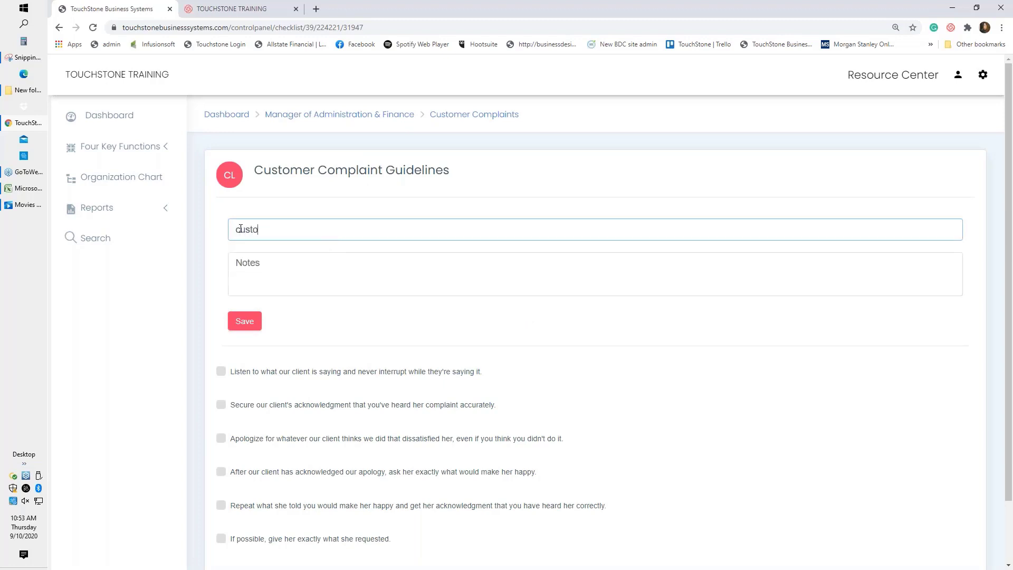
text(mers name)
click(221, 371)
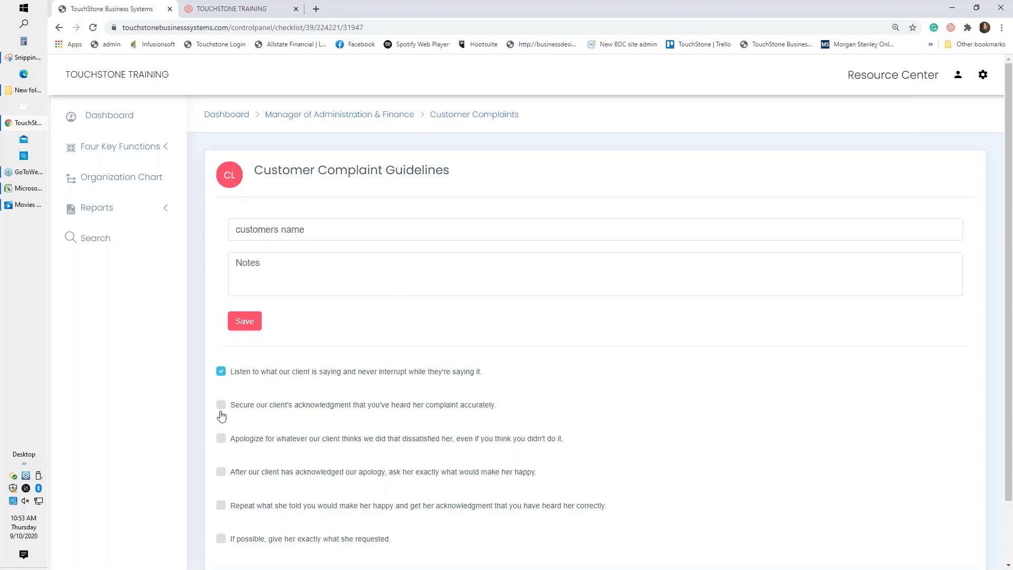
click(221, 404)
click(221, 439)
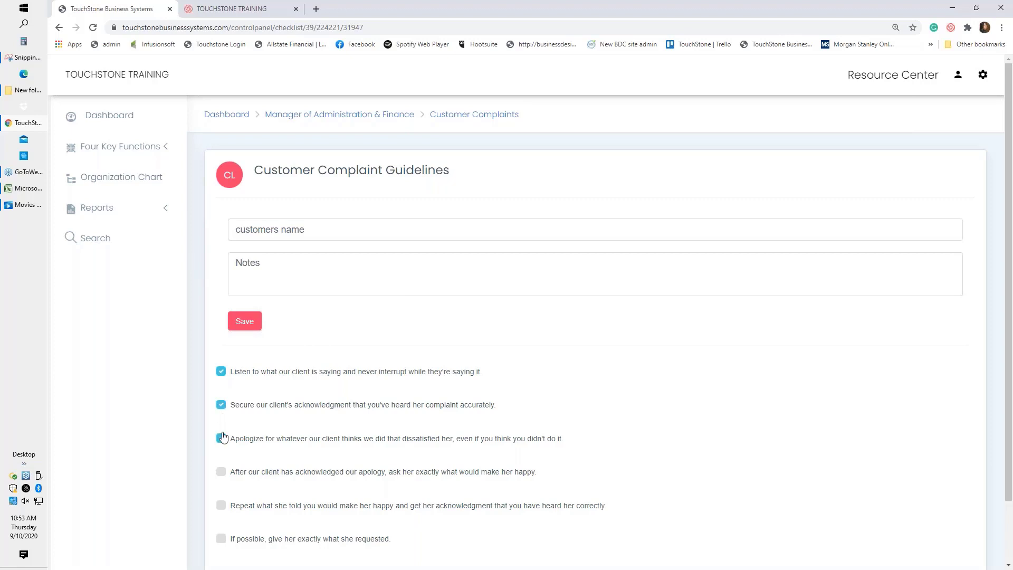
click(245, 321)
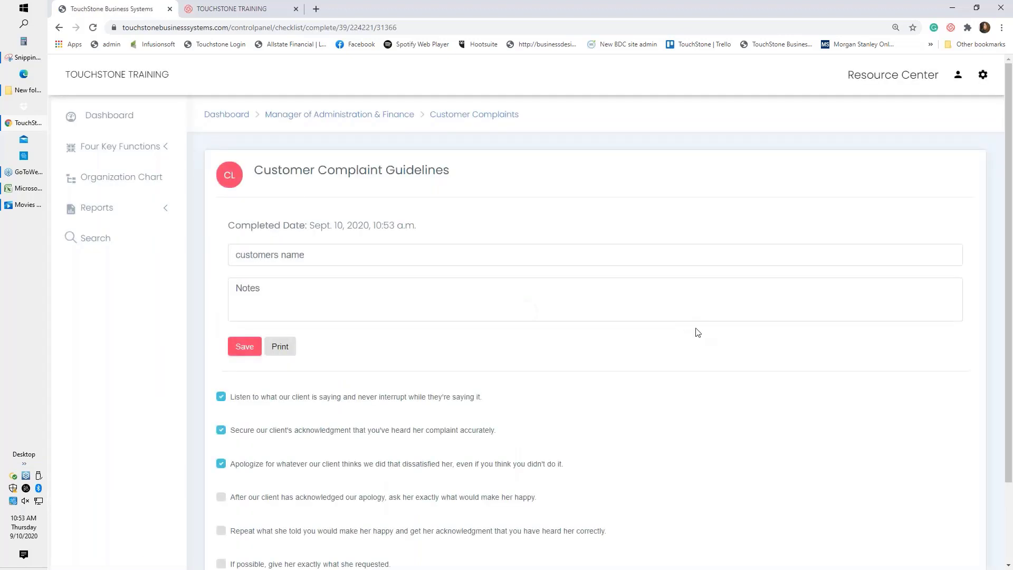
click(473, 115)
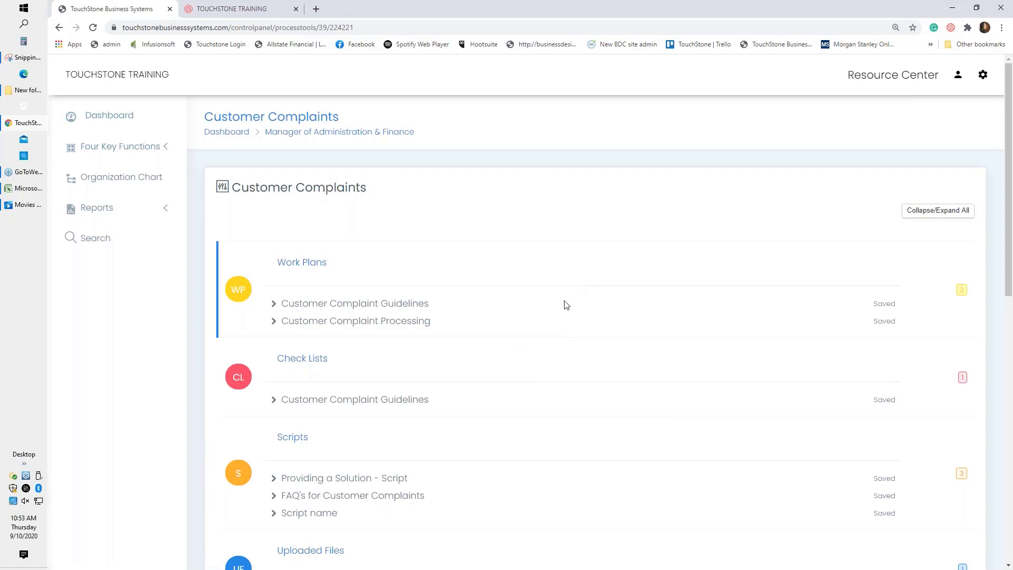
Open the 'Providing a Solution - Script' and review its prompts and script responses.
scroll(567, 305, down, 1)
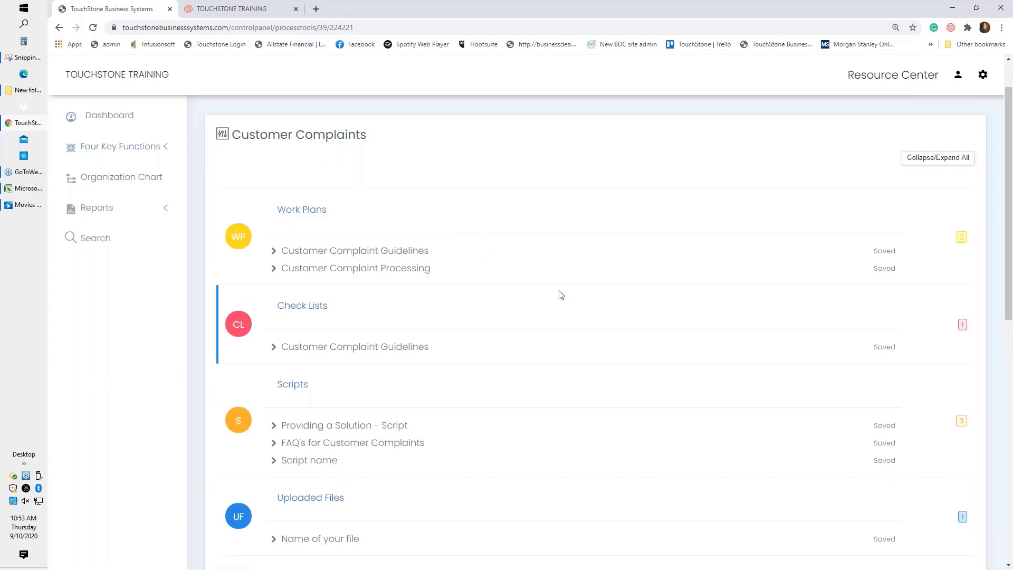
scroll(561, 295, down, 2)
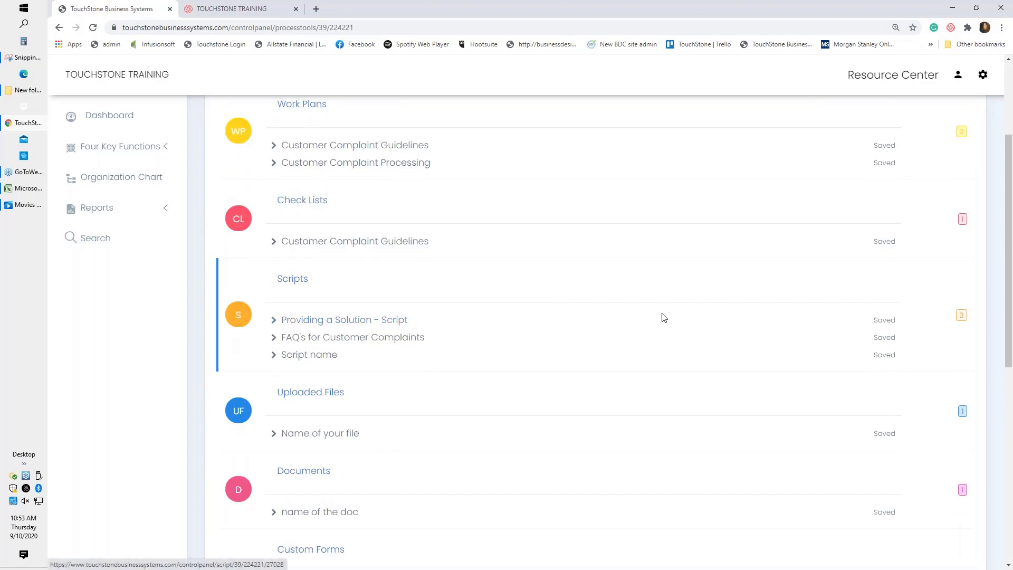
click(356, 327)
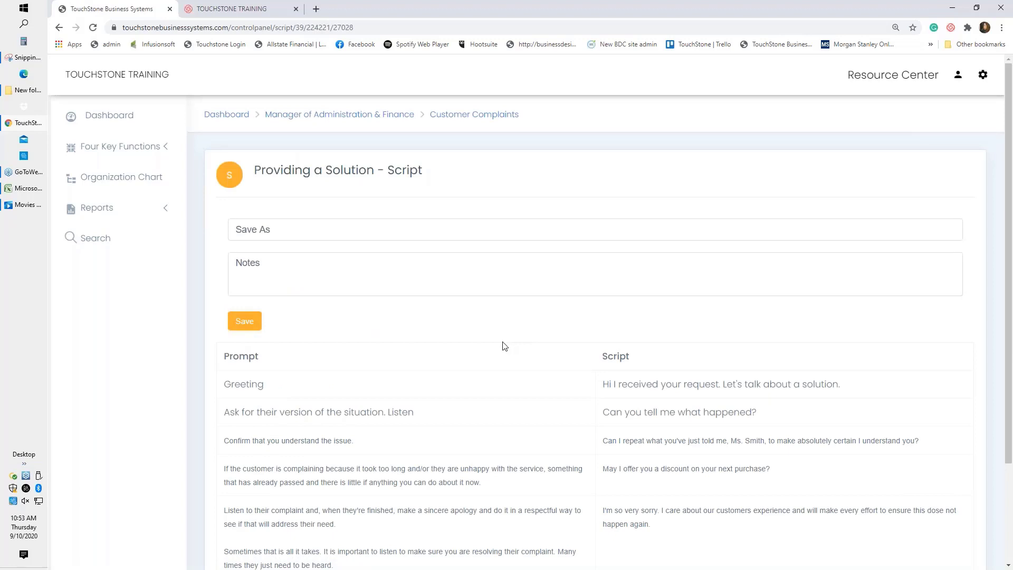
scroll(505, 347, down, 1)
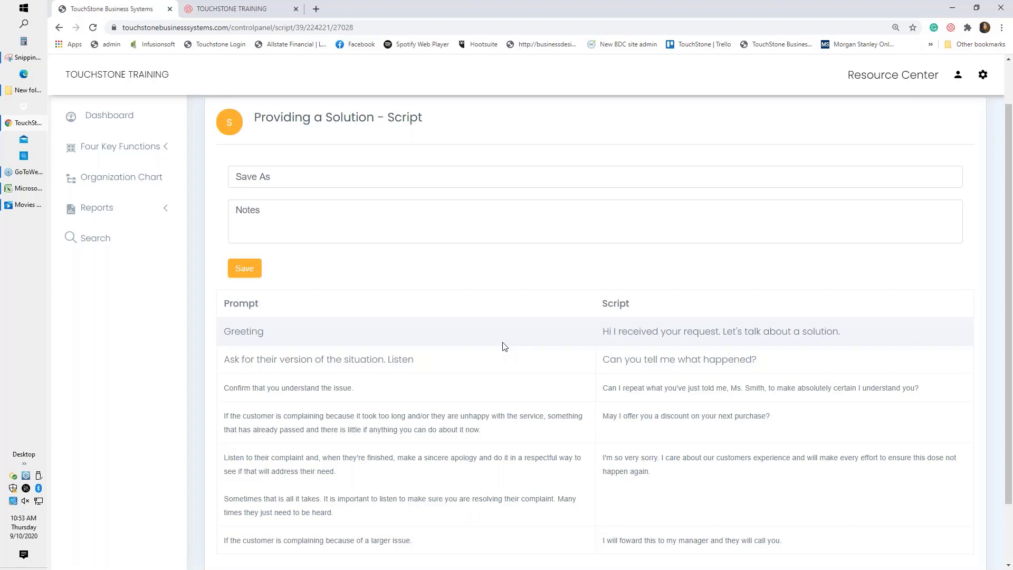
scroll(504, 345, down, 1)
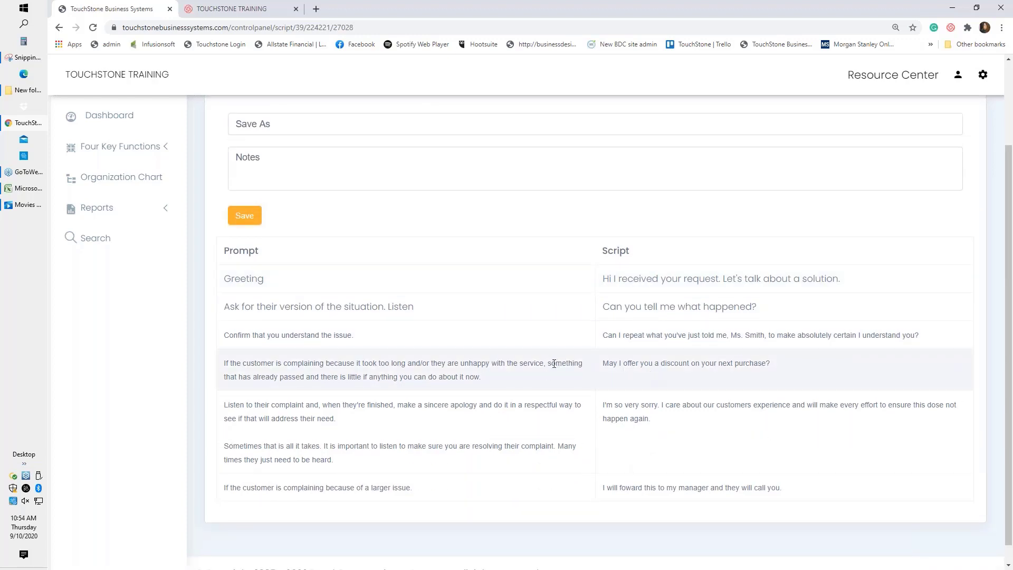
scroll(554, 364, up, 2)
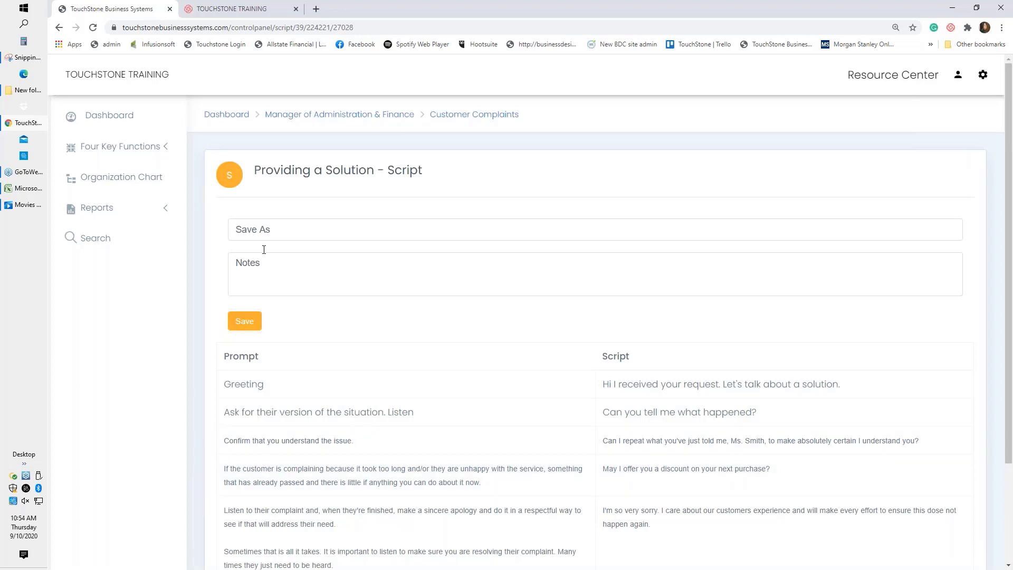
Save the Providing a Solution script as 'look at this' with the note 'innovative'.
click(264, 224)
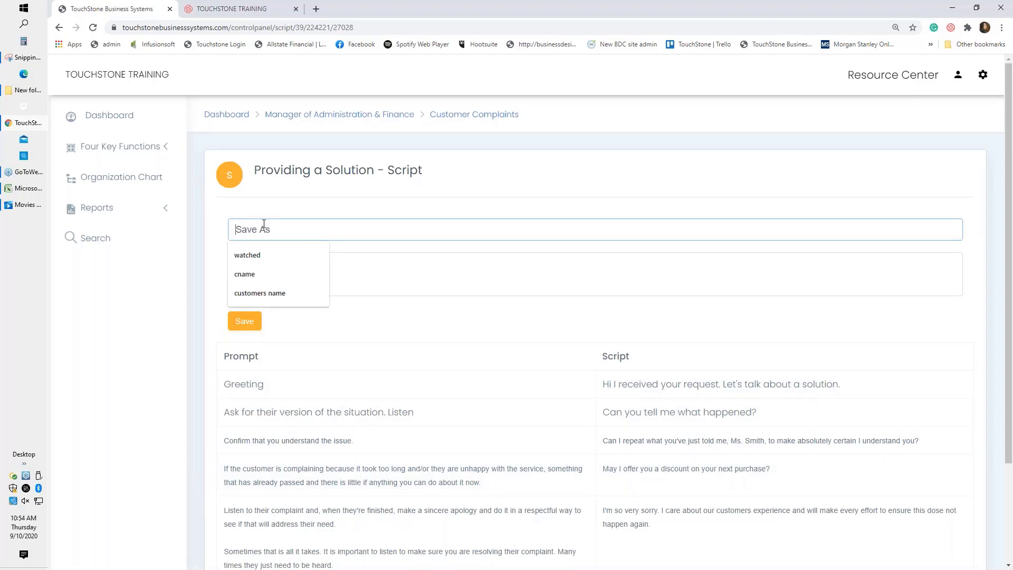
text(look a)
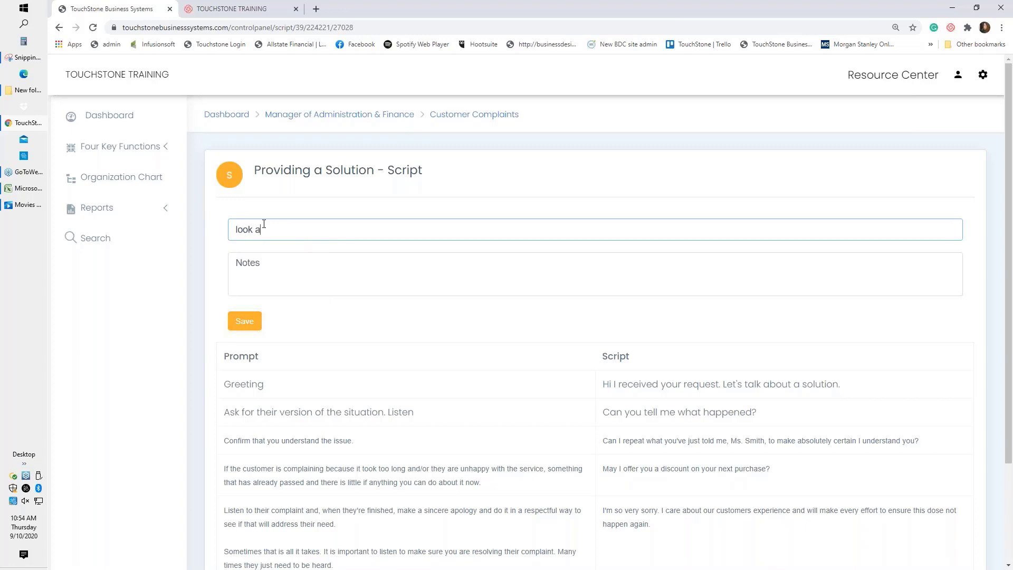
text(t this)
click(256, 265)
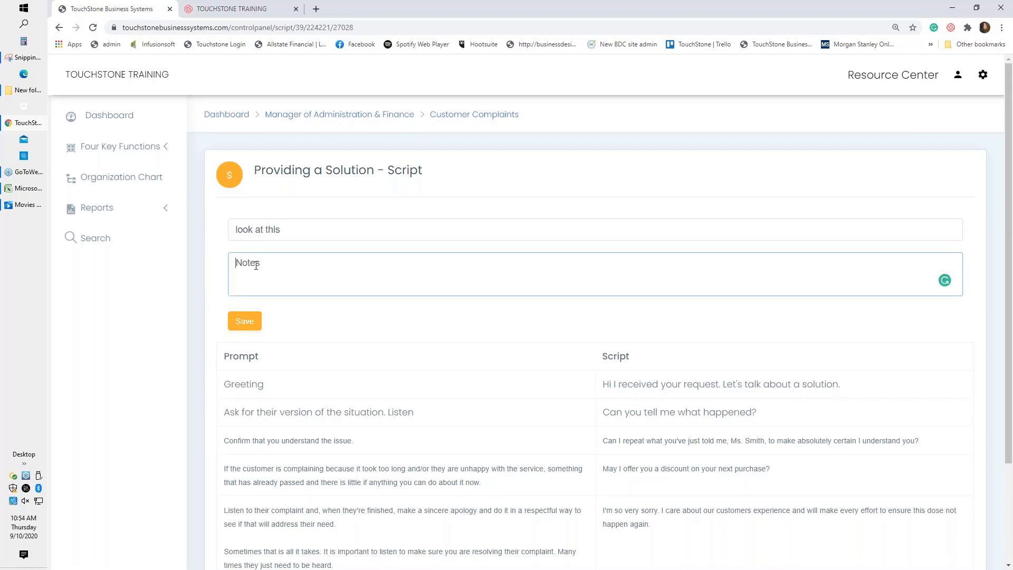
text(innovative)
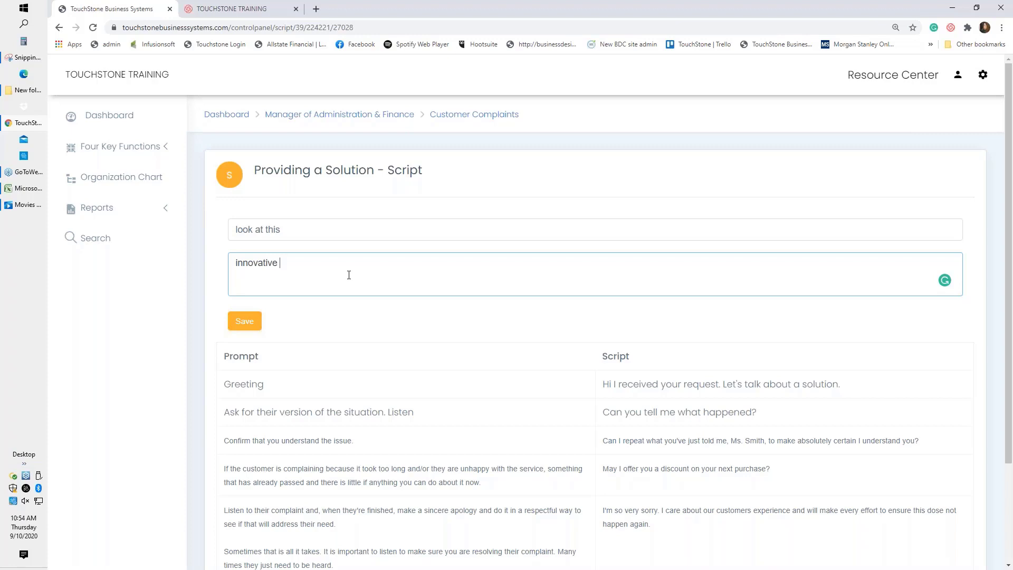
click(247, 326)
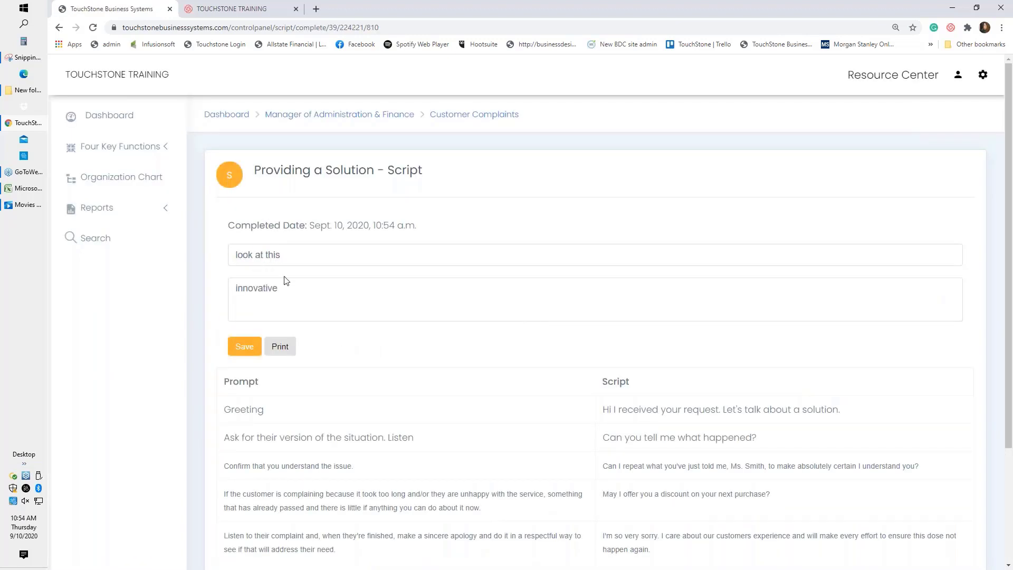
click(454, 115)
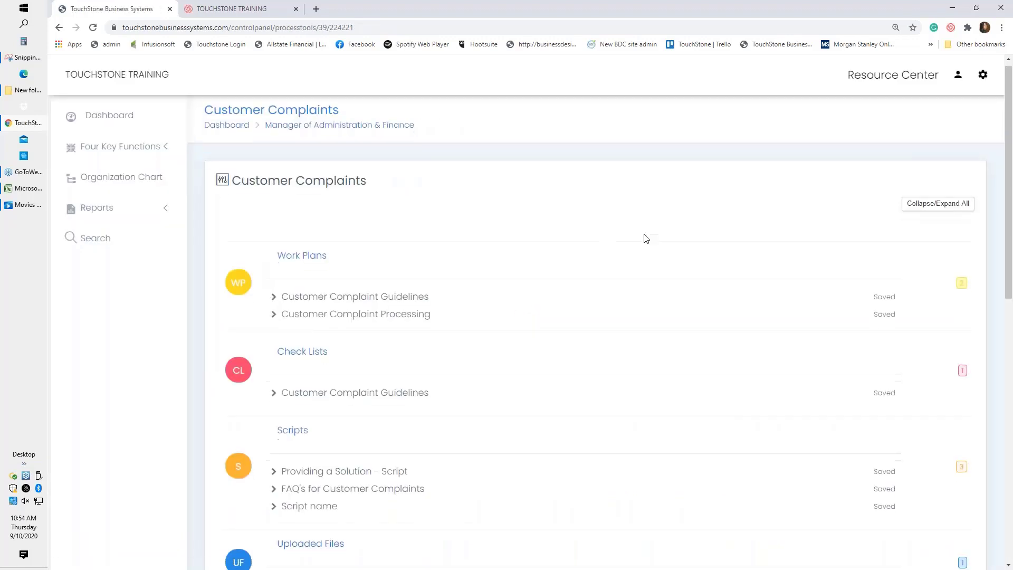
Open the 'Name of your file' upload, download and view its xls spreadsheet, then minimize Excel.
scroll(645, 236, down, 2)
scroll(645, 237, down, 2)
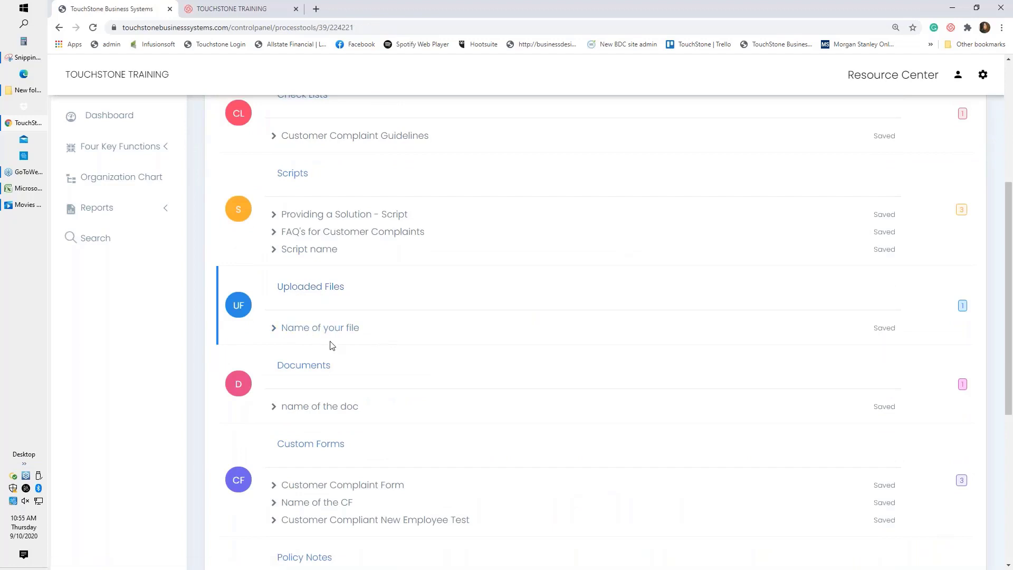
click(425, 342)
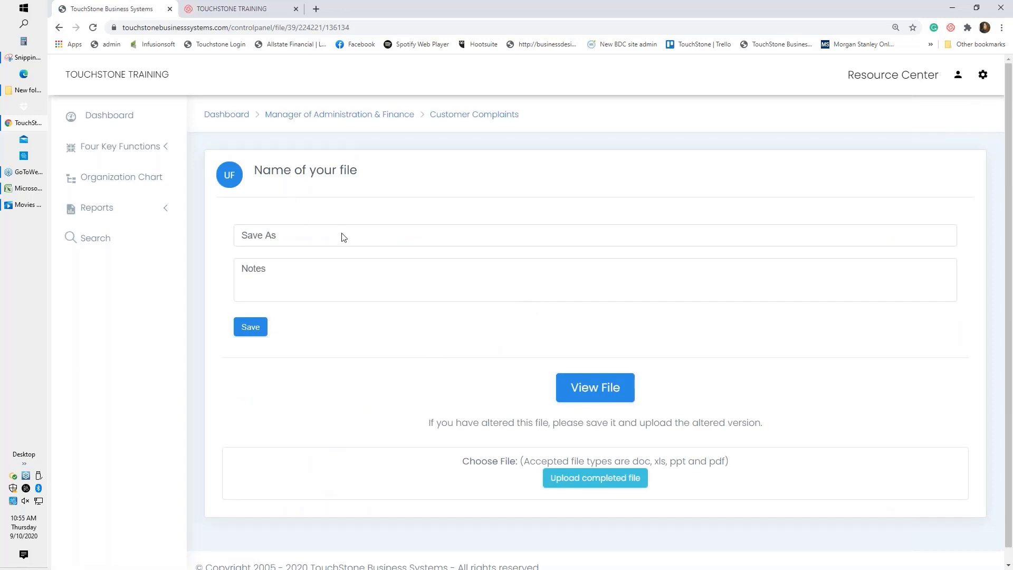
click(609, 388)
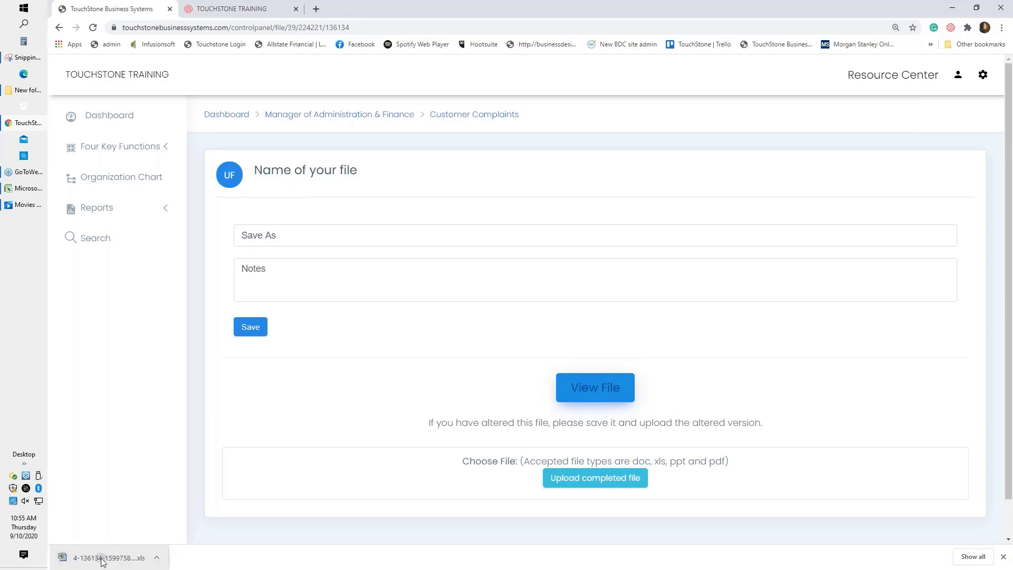
click(102, 560)
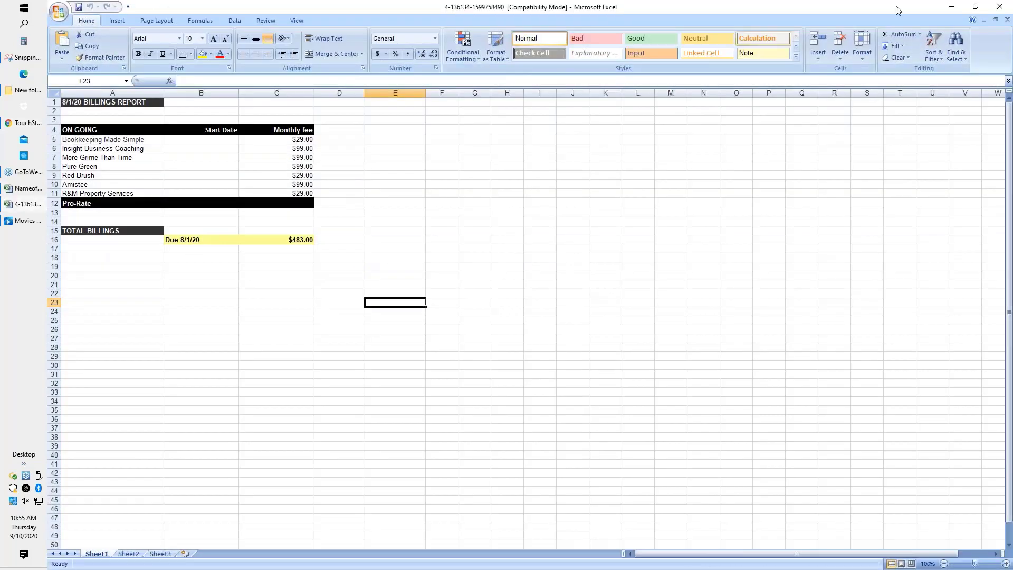
click(951, 7)
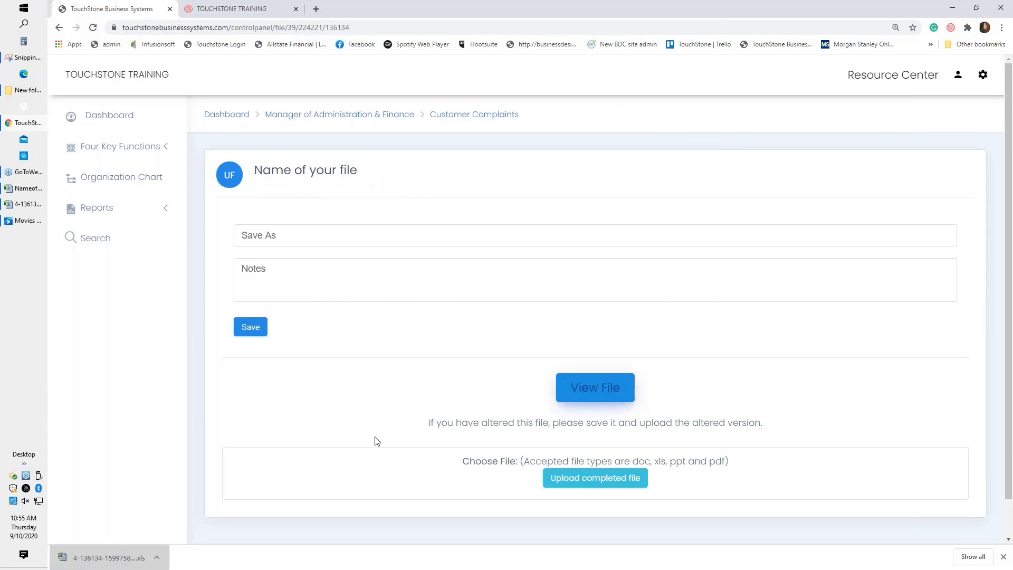
Upload Nameofyourfile from Downloads as the completed 'Name of your file', save it, and return to Customer Complaints.
click(604, 483)
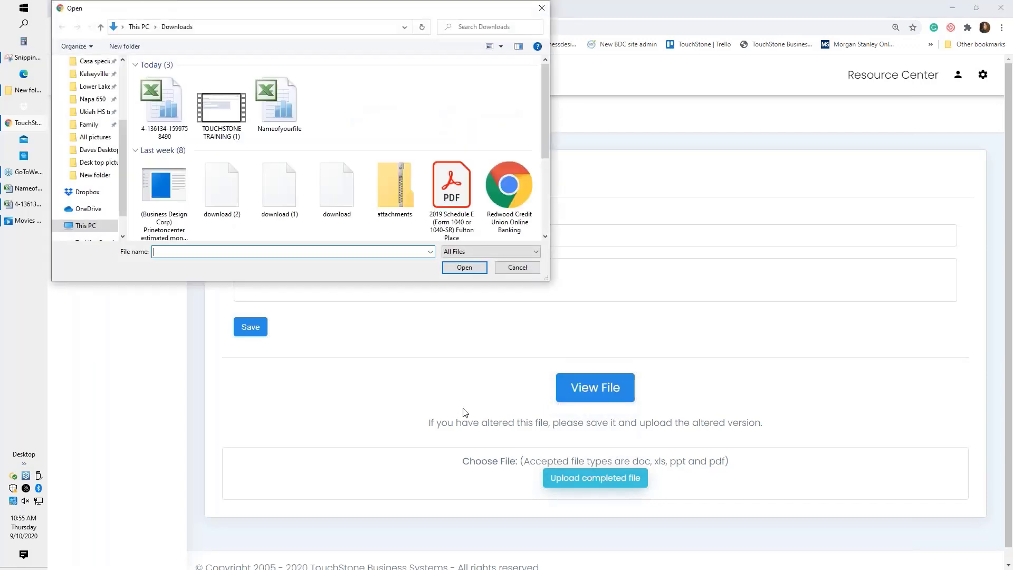
click(277, 113)
double_click(277, 113)
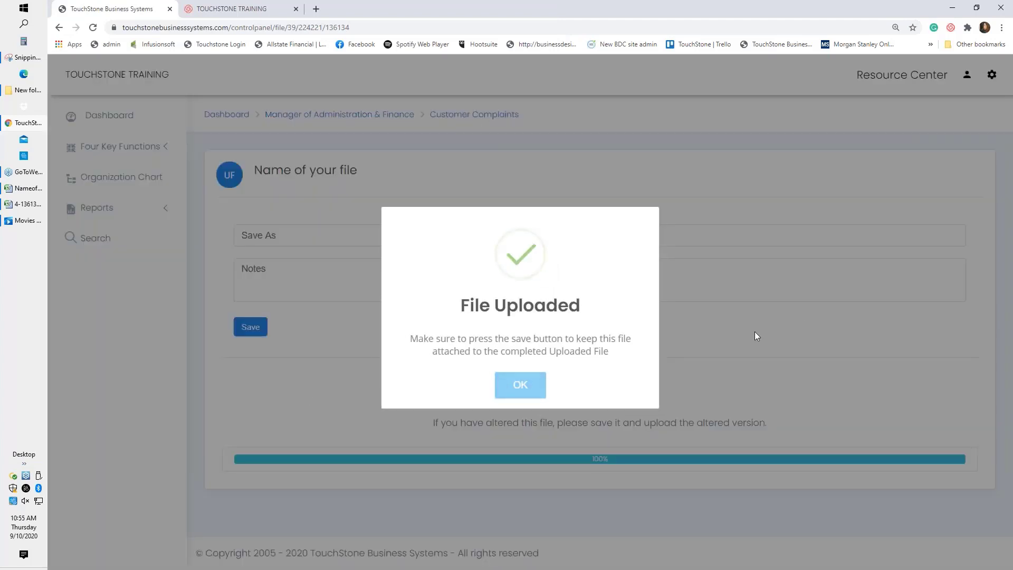
click(523, 384)
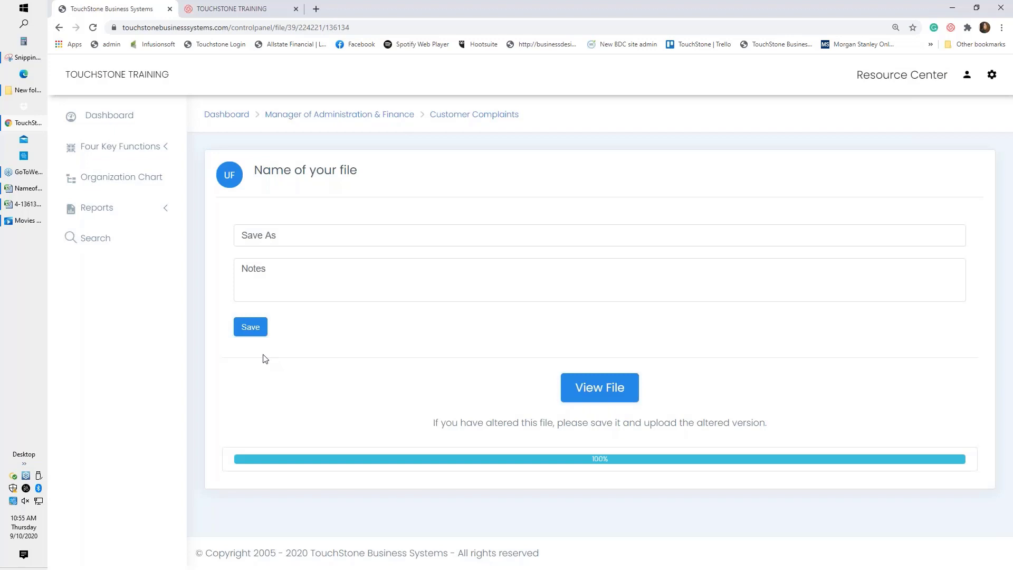
click(255, 328)
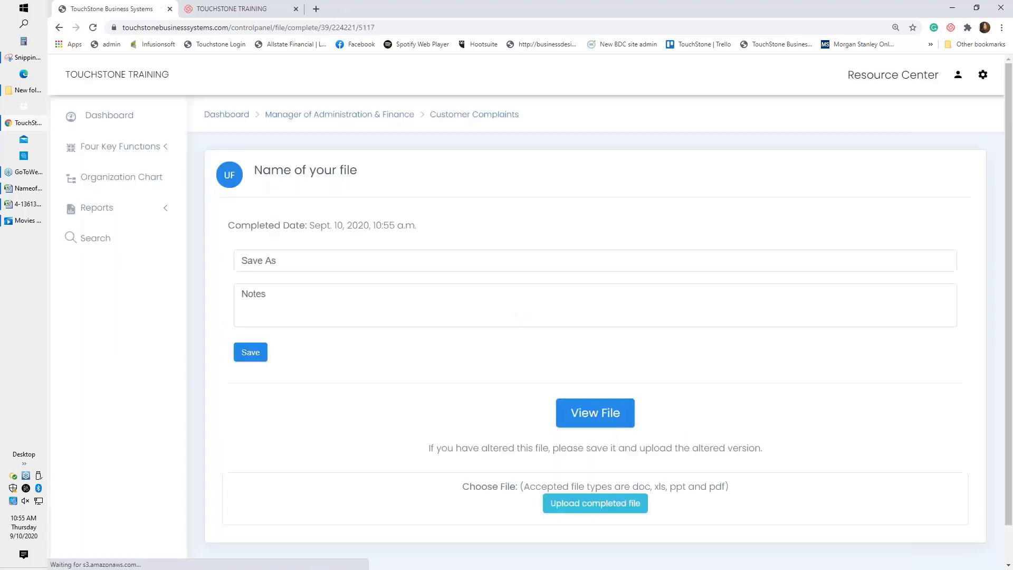
click(516, 123)
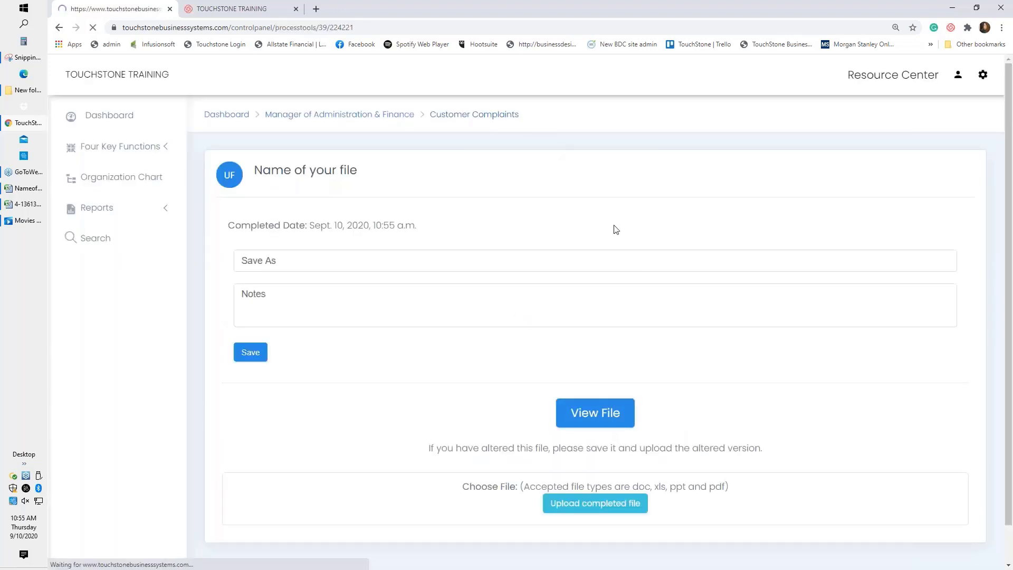
Review the saved entries report for 'Name of your file', then close it.
scroll(772, 288, down, 5)
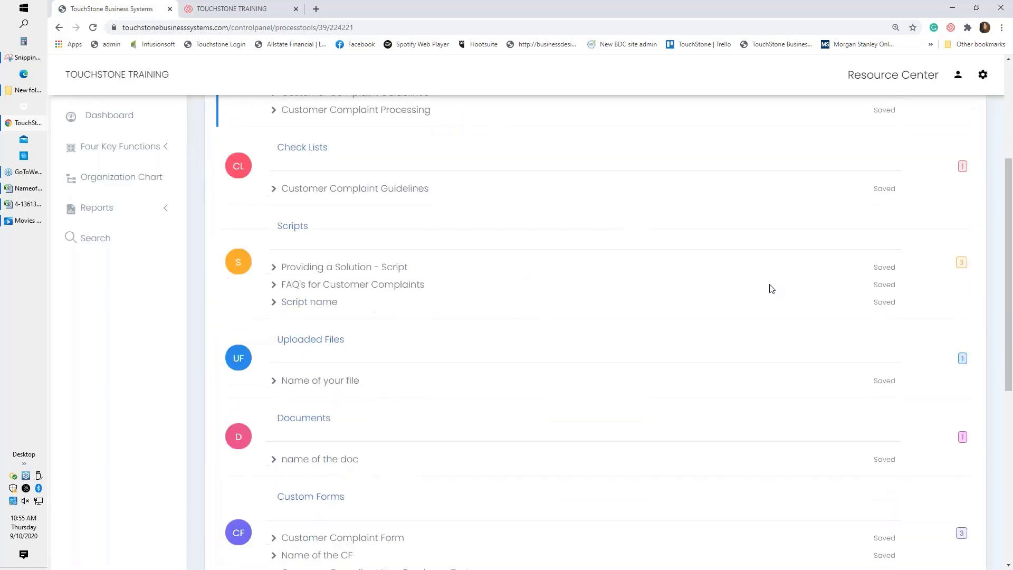
click(880, 279)
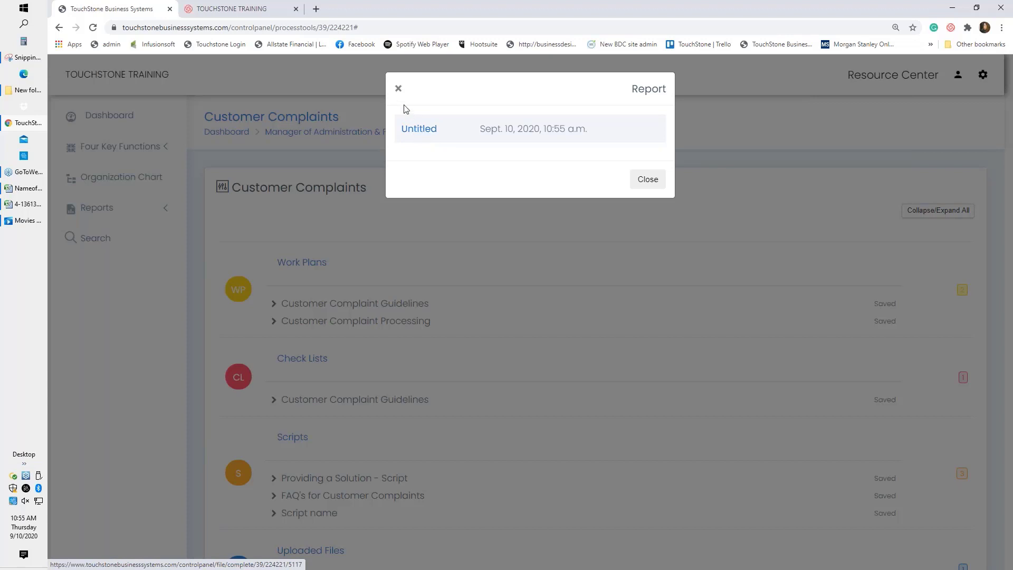
click(398, 89)
Scroll down the Customer Complaints tools list and open the Customer Complaint Form.
scroll(617, 363, down, 3)
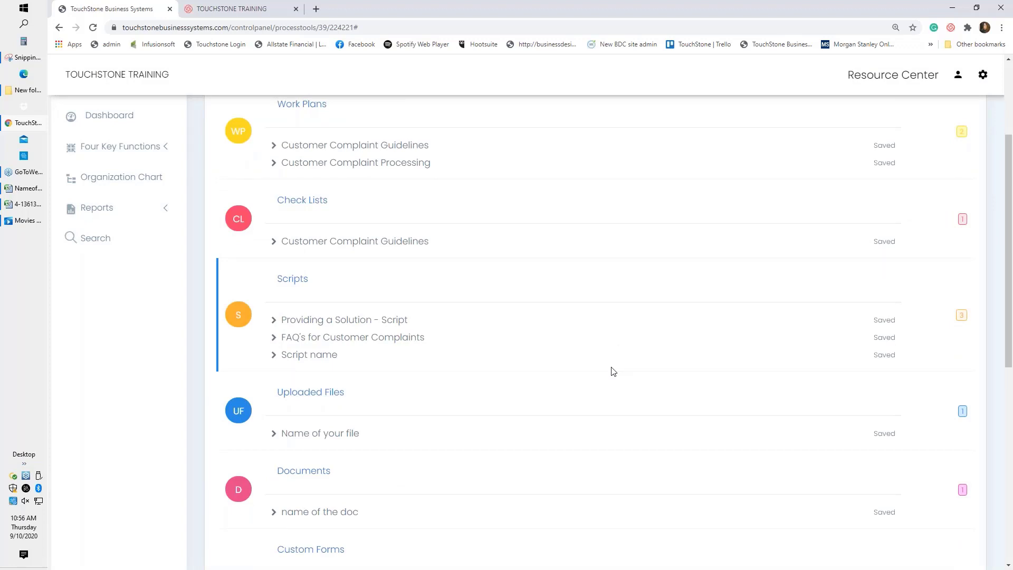
scroll(615, 370, down, 3)
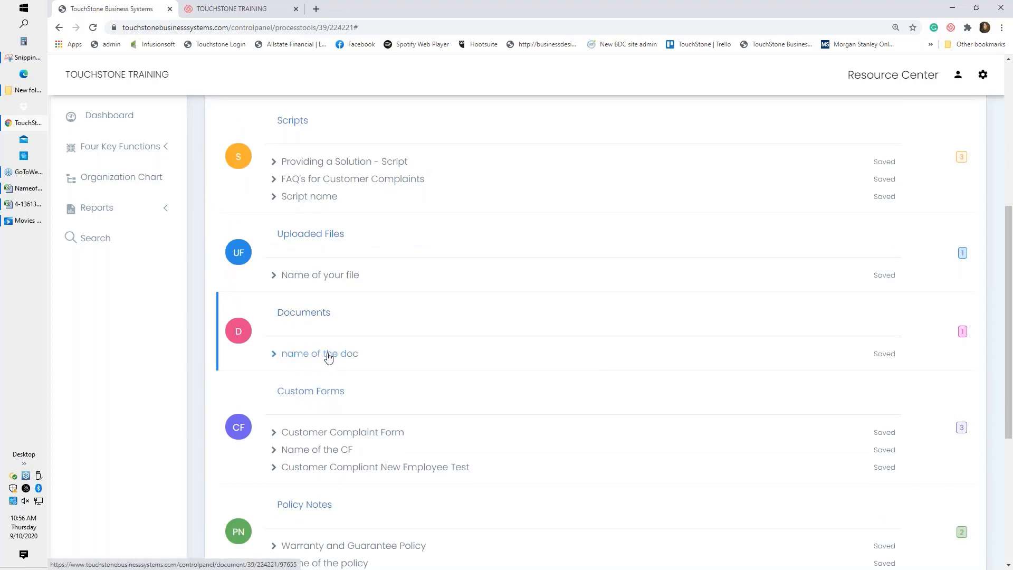
scroll(525, 381, down, 2)
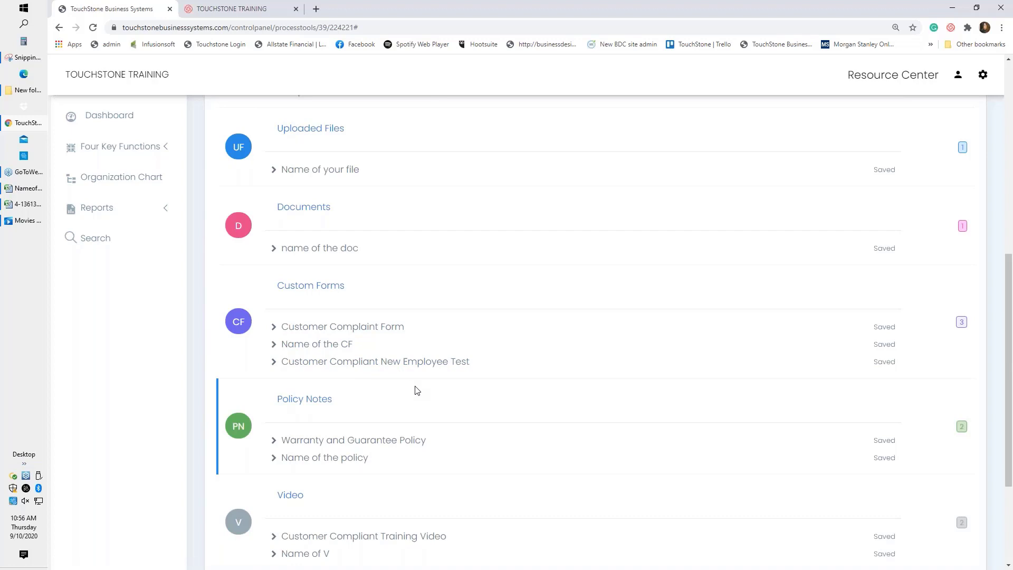
click(359, 328)
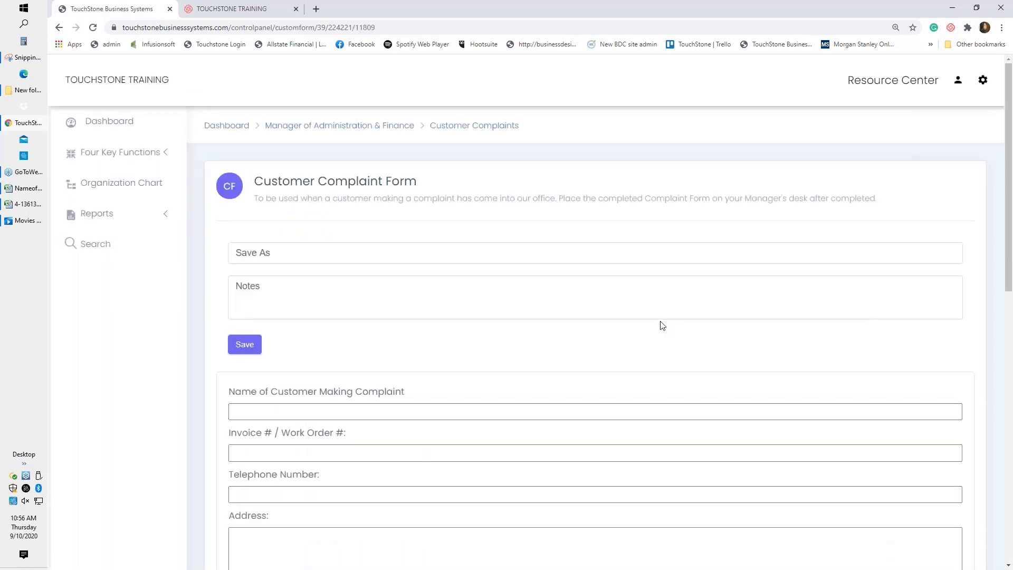
Save the Customer Complaint Form as completed and go back to the Customer Complaints tools.
scroll(662, 325, down, 3)
scroll(459, 378, up, 1)
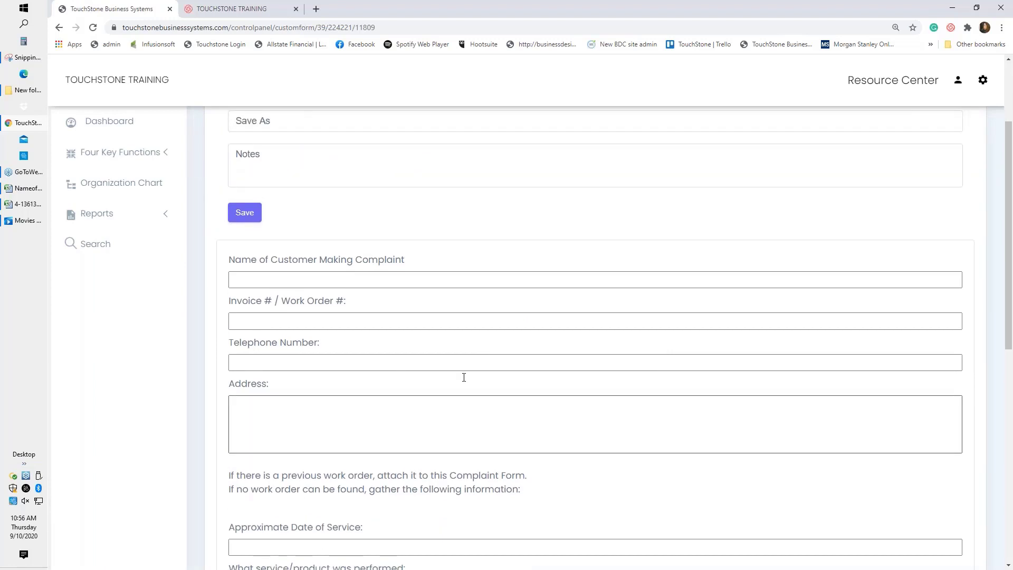
scroll(463, 377, up, 2)
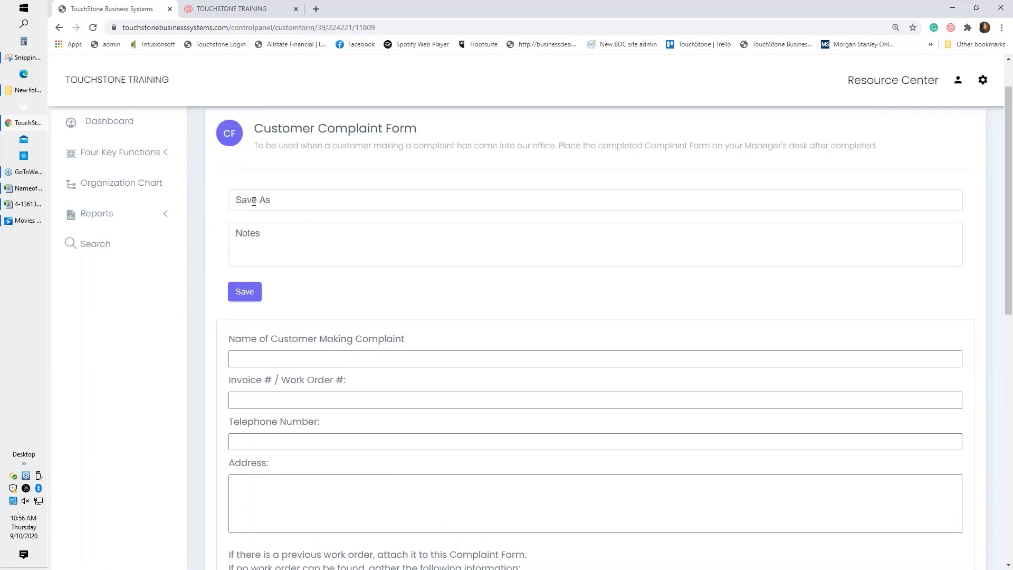
click(245, 292)
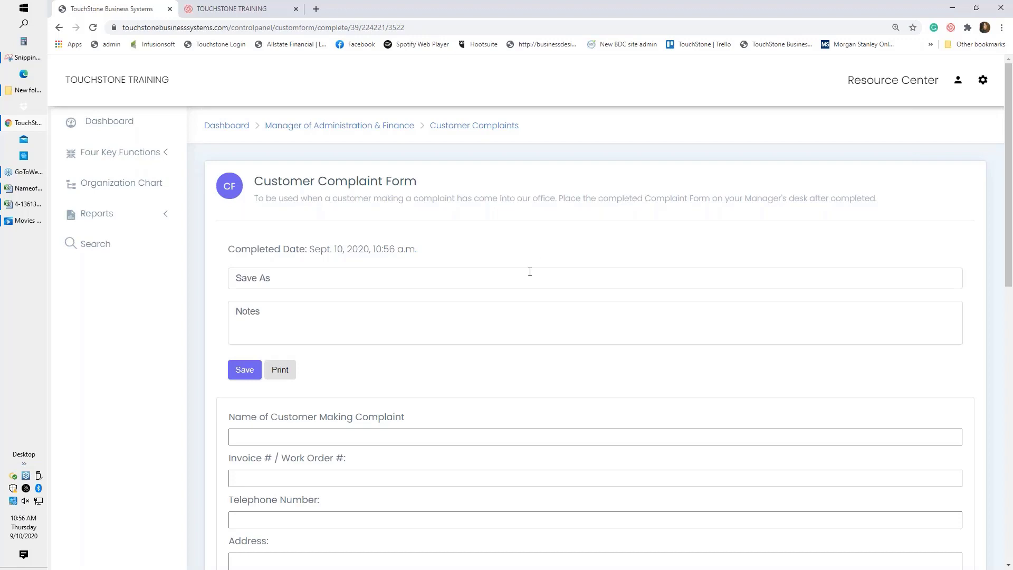
click(481, 126)
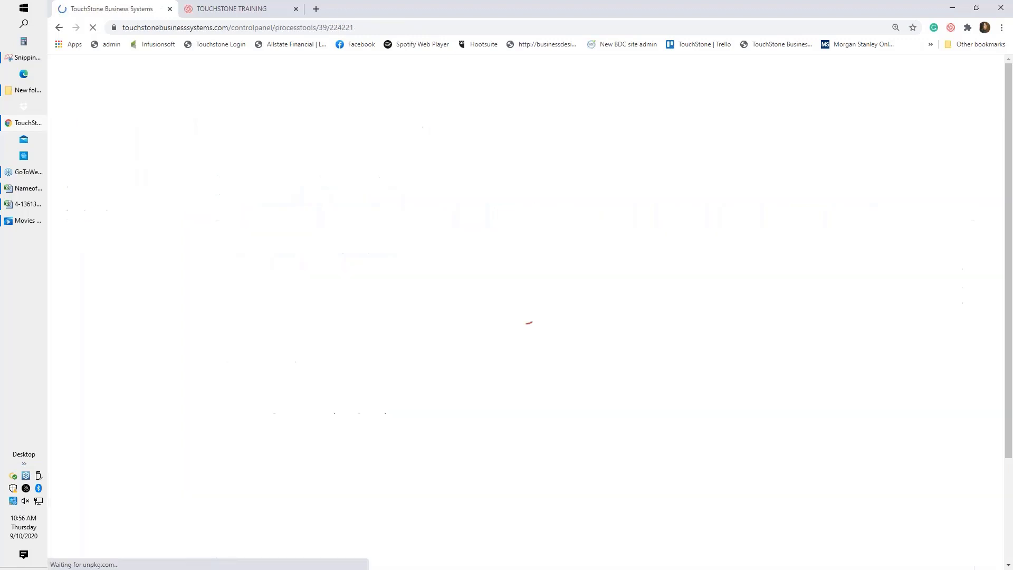
Save the Warranty and Guarantee Policy note as 'read and agree', then return to the tools list after the error.
scroll(627, 321, down, 7)
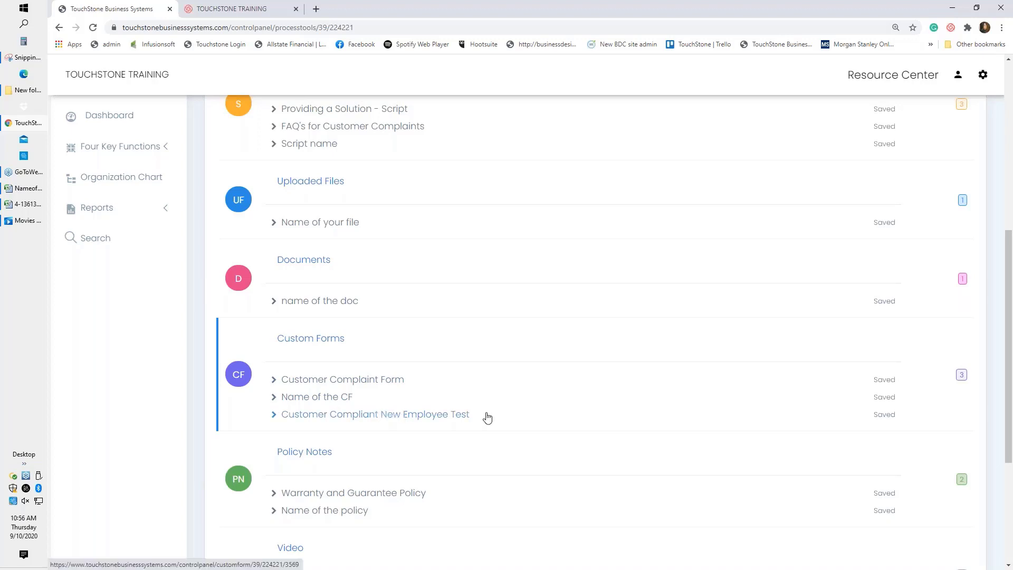
scroll(658, 414, down, 4)
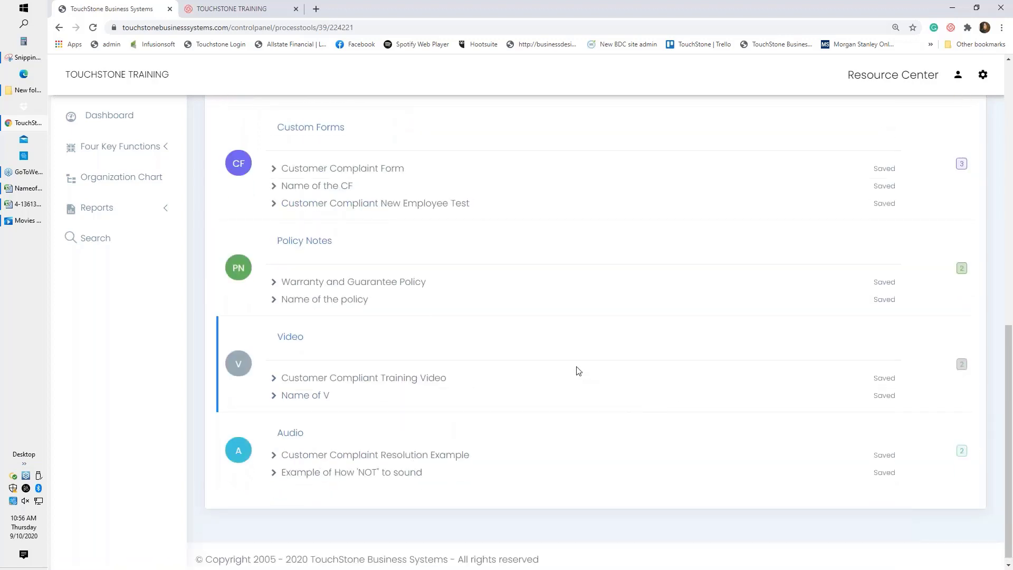
click(382, 286)
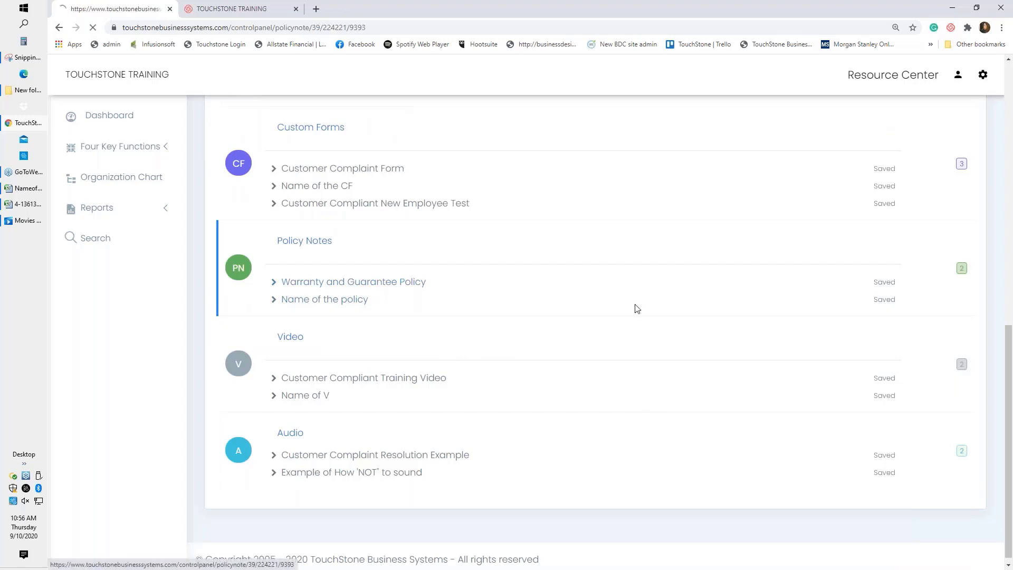
click(290, 241)
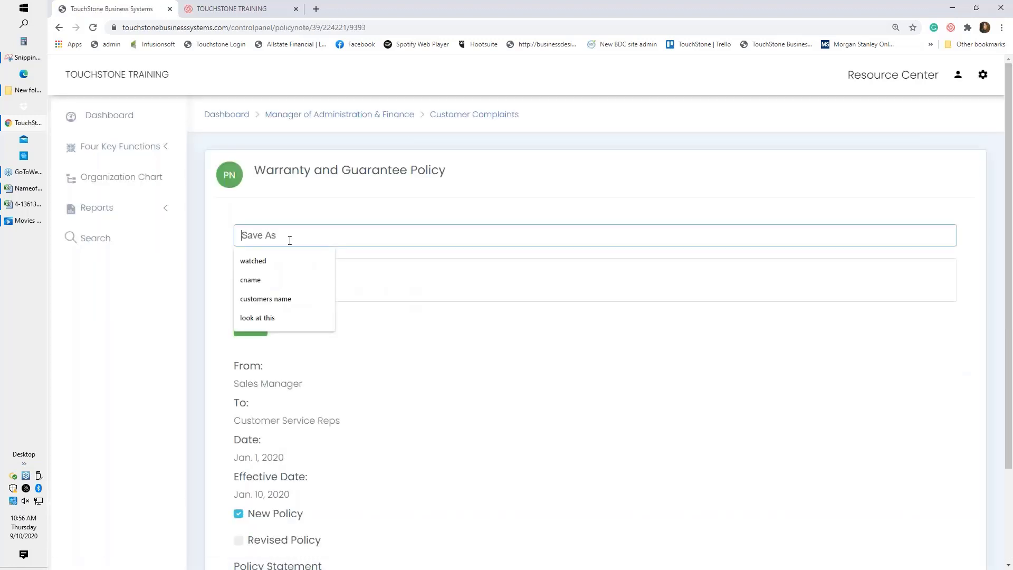
text(read an)
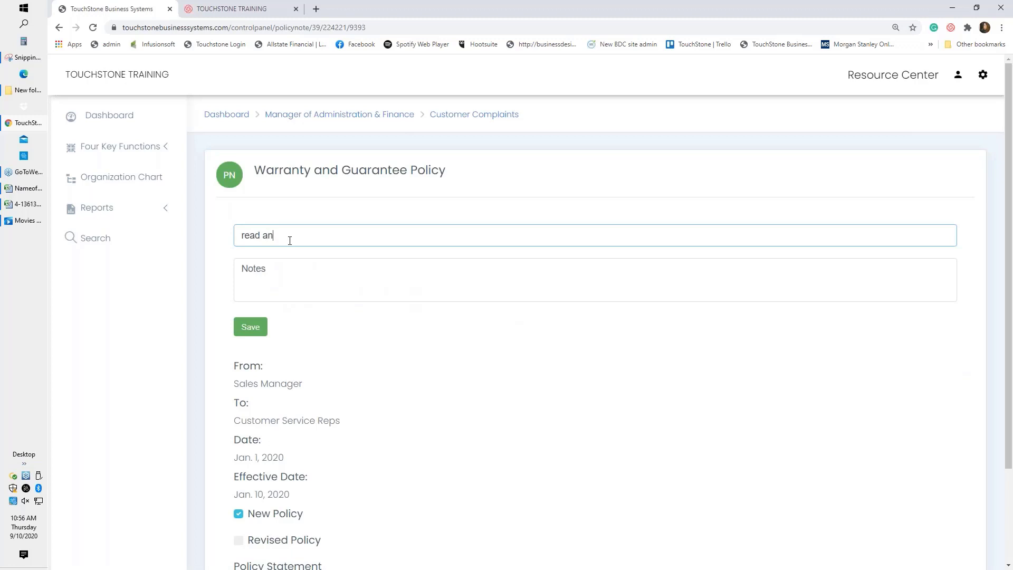
text(d agree)
click(254, 327)
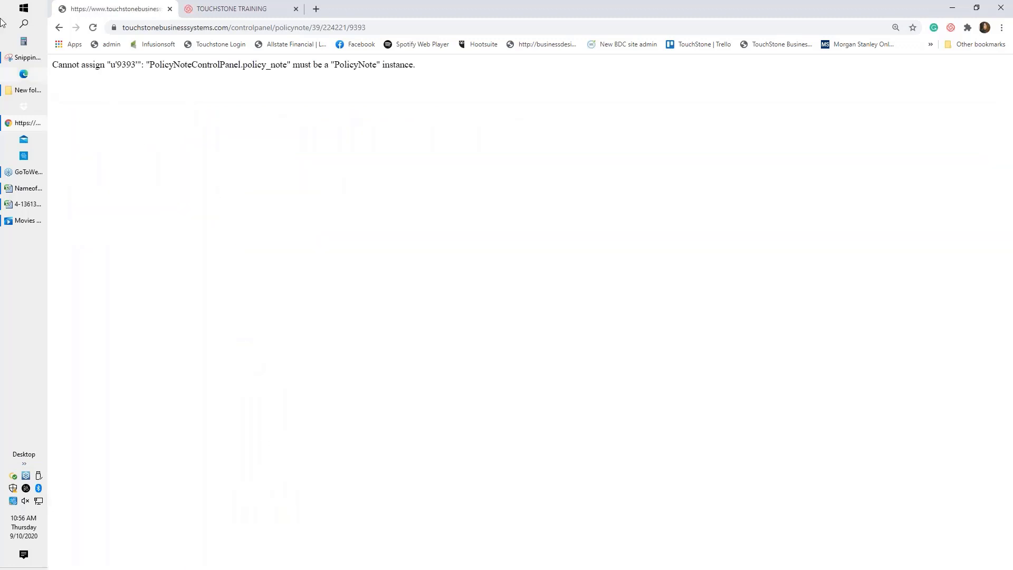
click(59, 27)
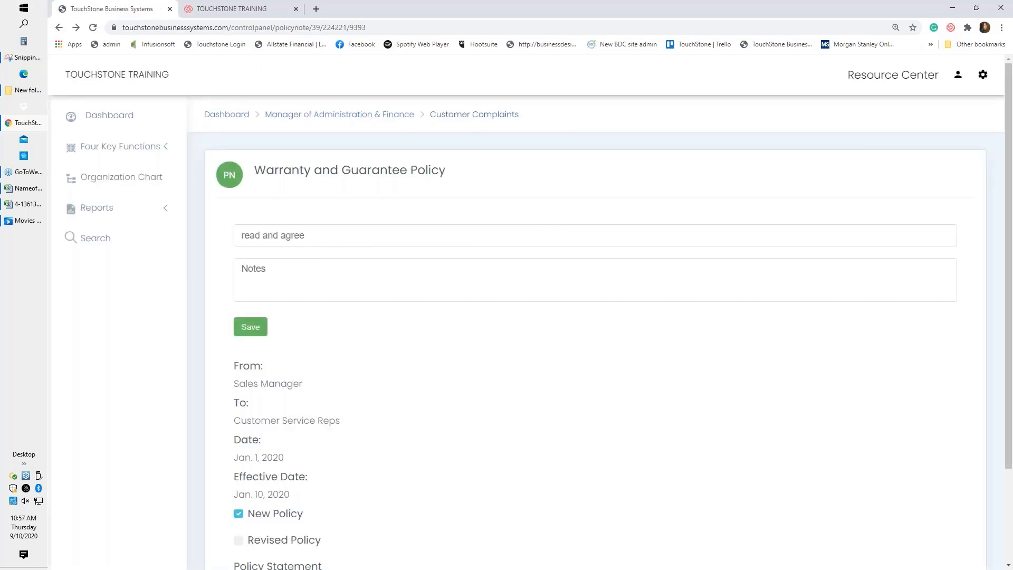
click(454, 116)
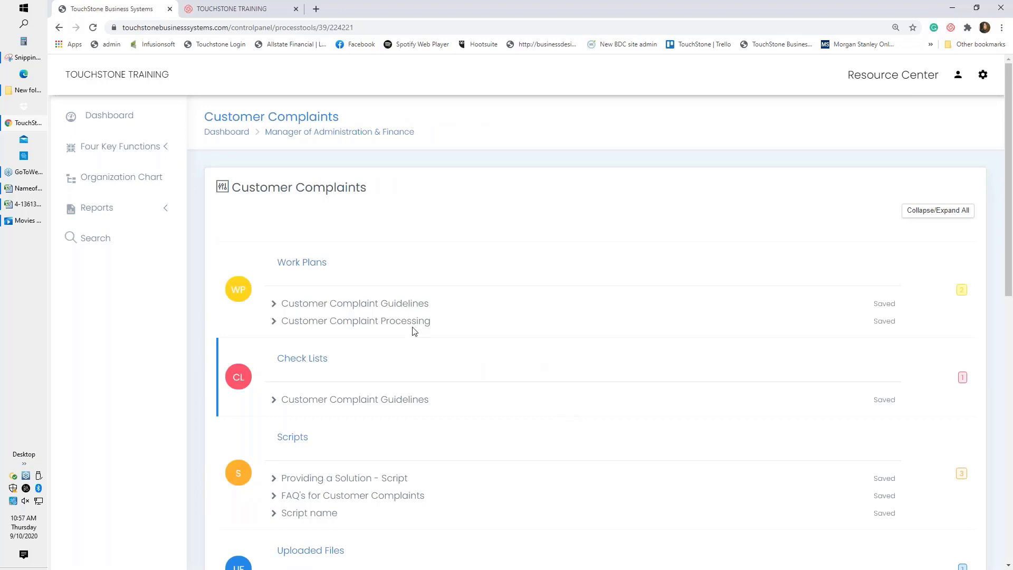
In the Manager of Administration & Finance control panel, drag Human Resources above Time Management.
click(108, 117)
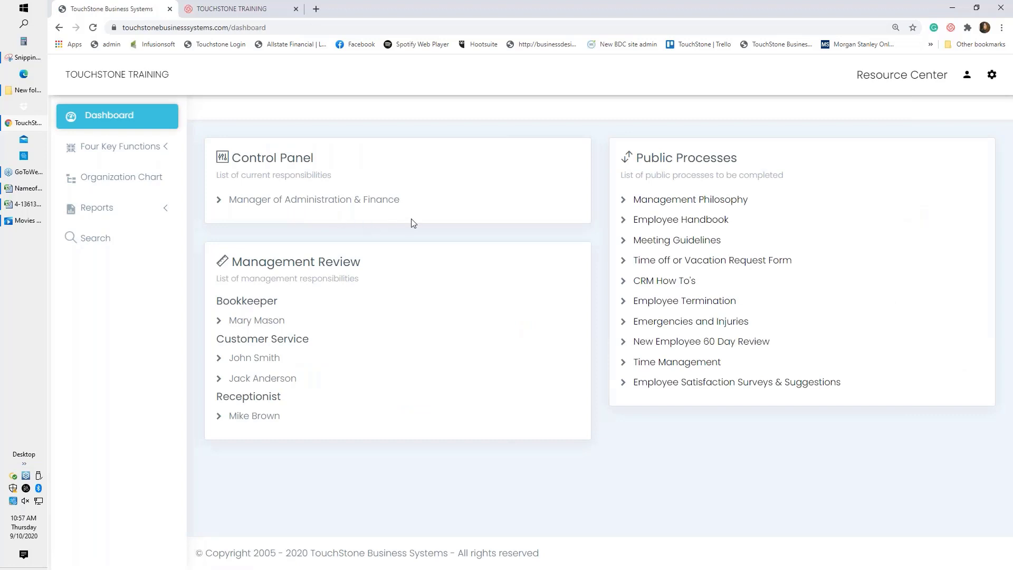
click(346, 204)
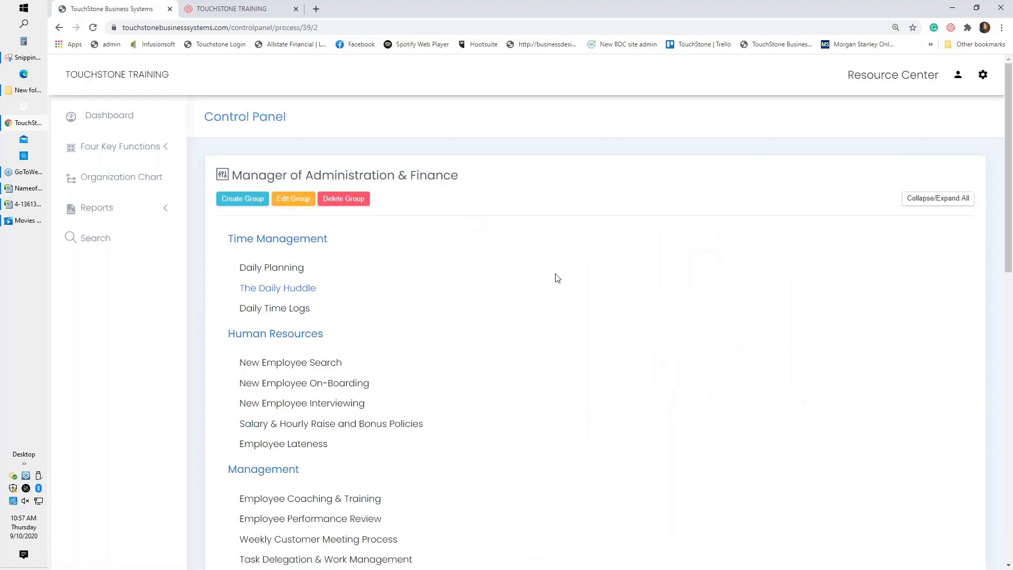
drag(274, 333, 272, 225)
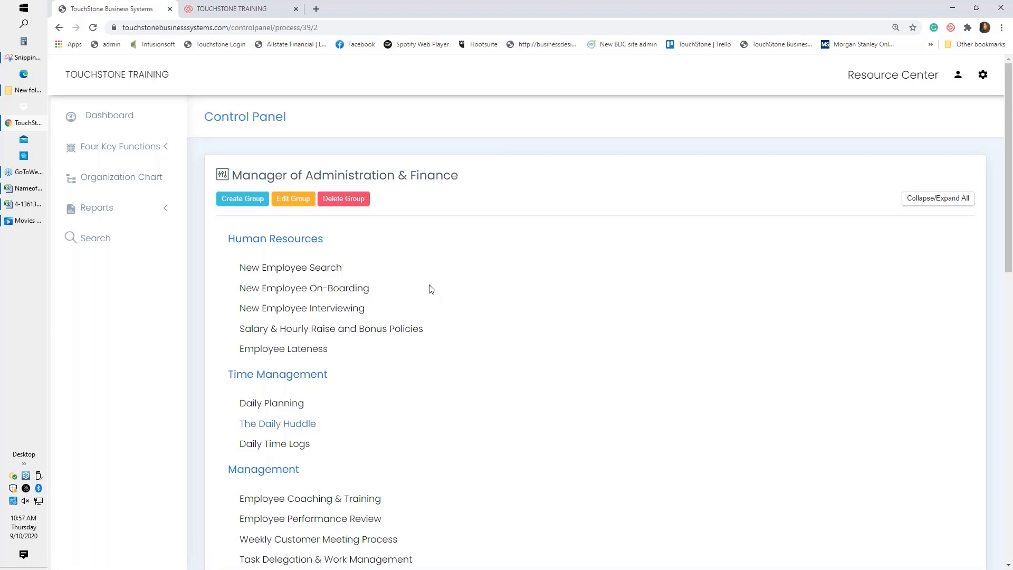
click(323, 270)
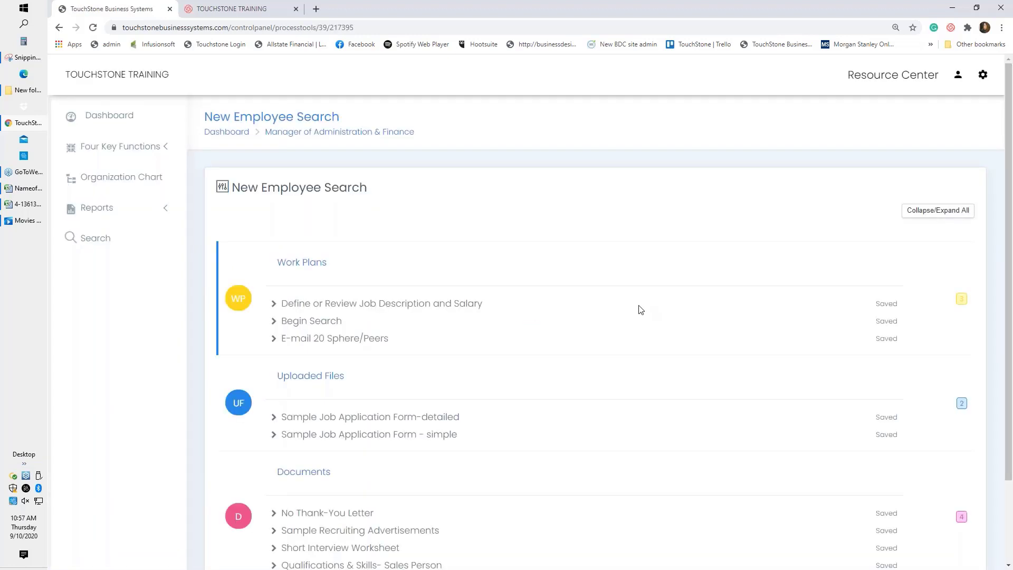
scroll(641, 310, down, 2)
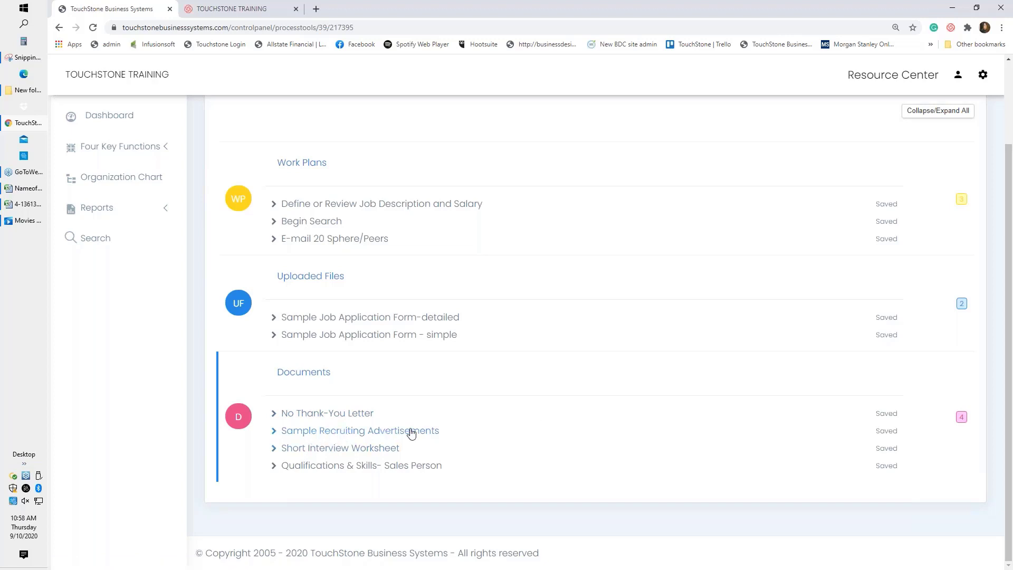
Read through the three Business Development Manager ads in Sample Recruiting Advertisements.
click(343, 432)
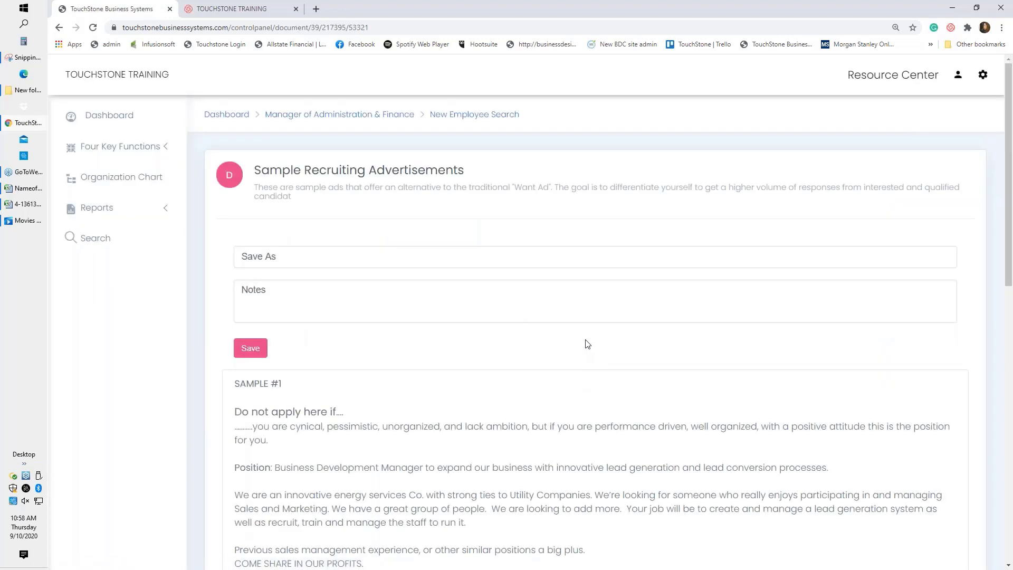
scroll(606, 379, down, 2)
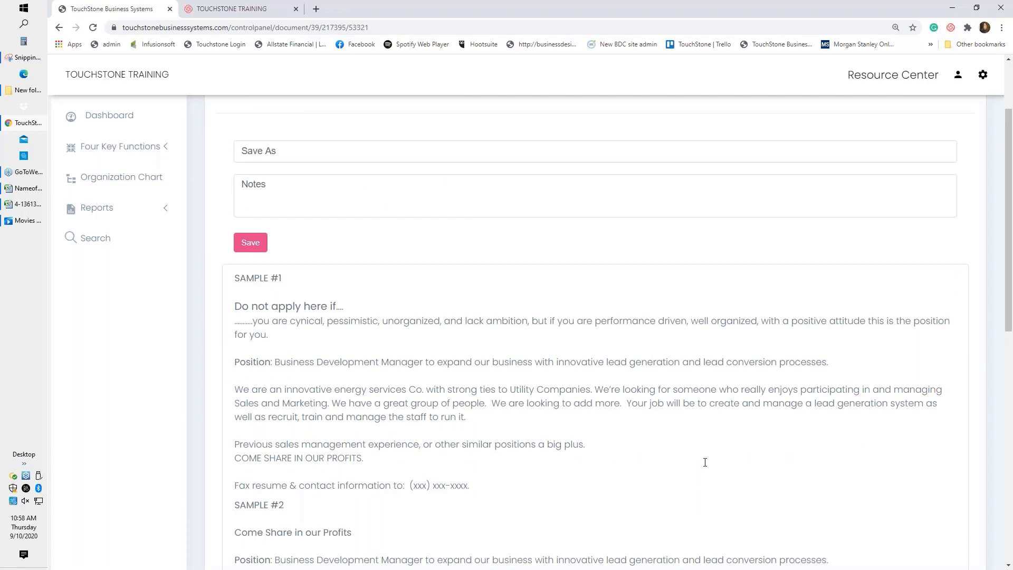
scroll(702, 425, down, 1)
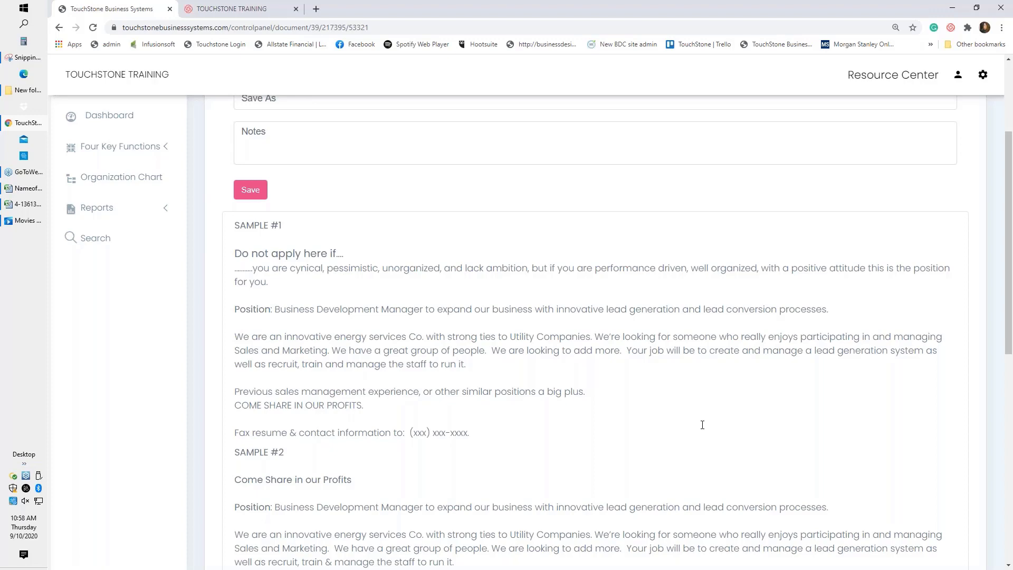
scroll(702, 424, down, 4)
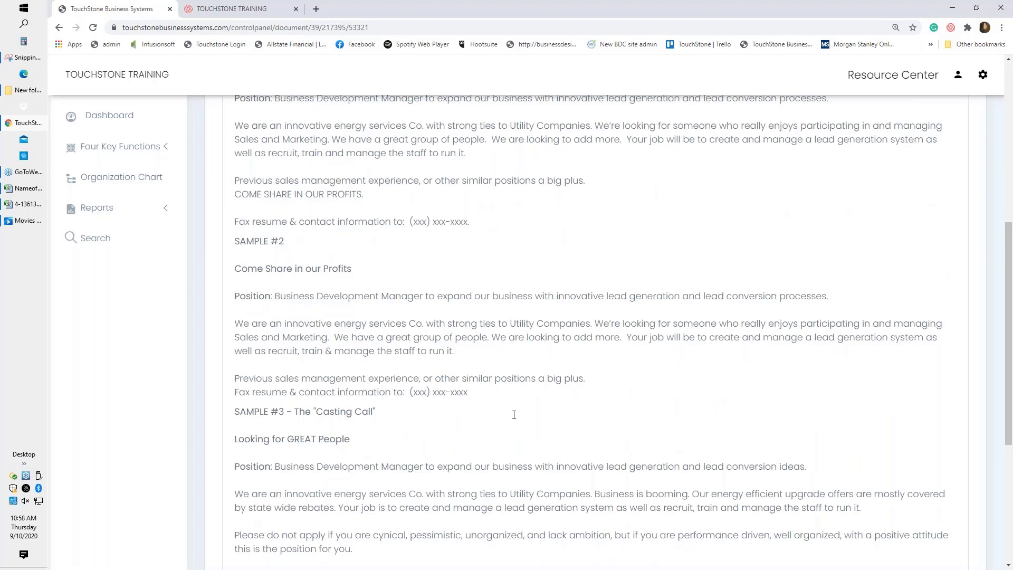
scroll(514, 415, up, 1)
scroll(578, 332, up, 3)
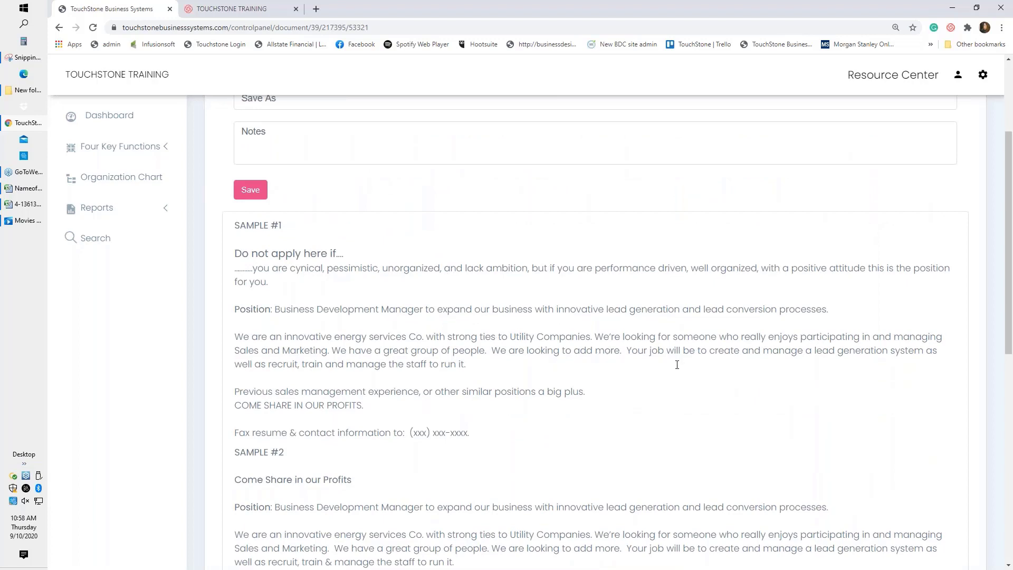
scroll(677, 365, up, 3)
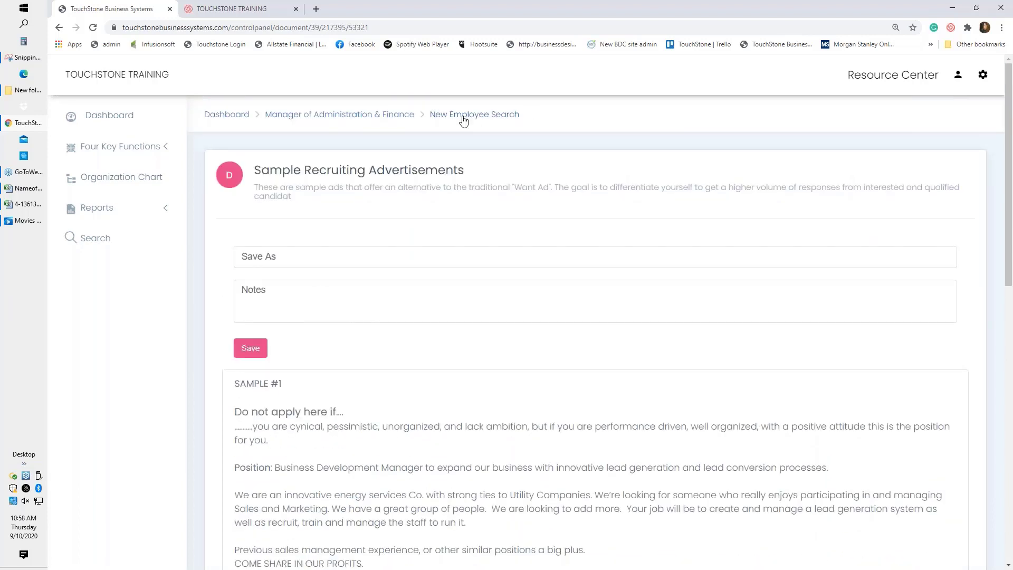
Back on the control panel, move New Employee Interviewing above On-Boarding and open it.
click(466, 119)
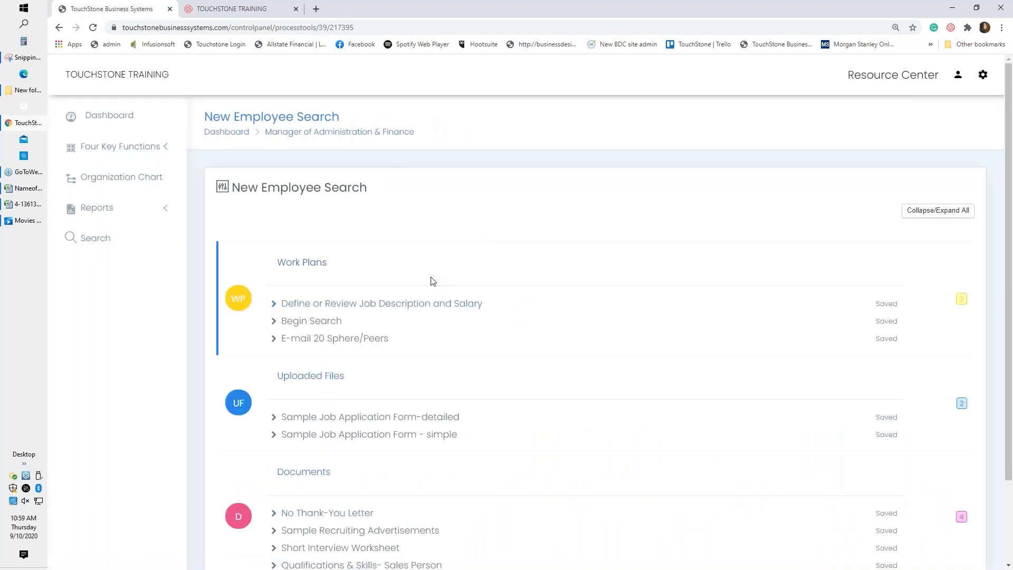
click(367, 135)
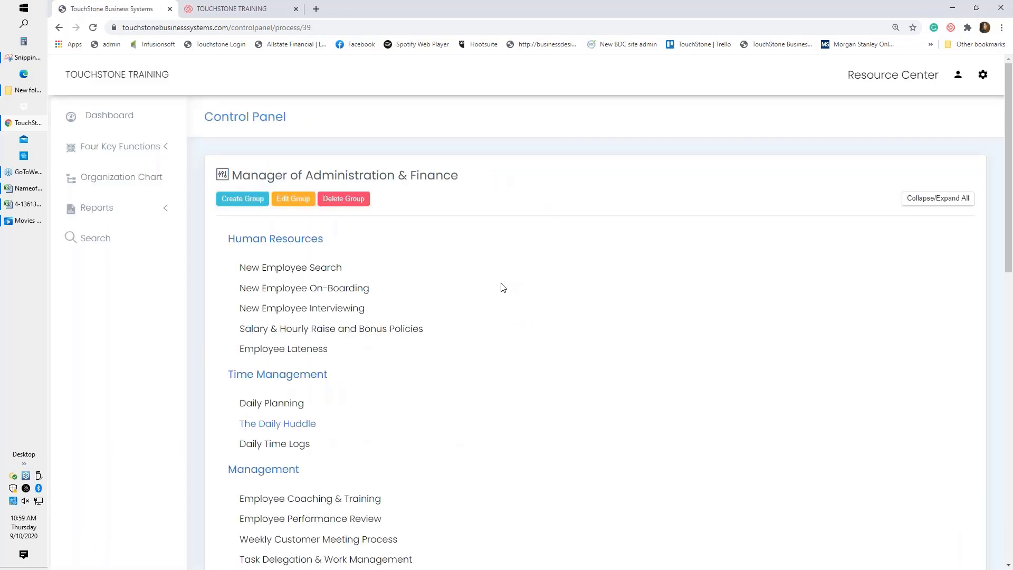
drag(340, 309, 339, 285)
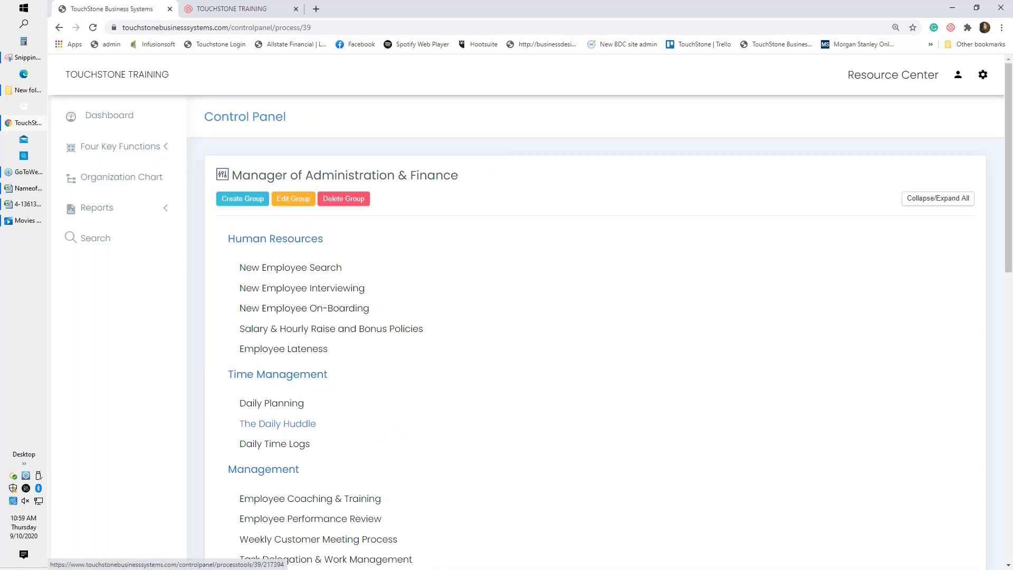
click(339, 288)
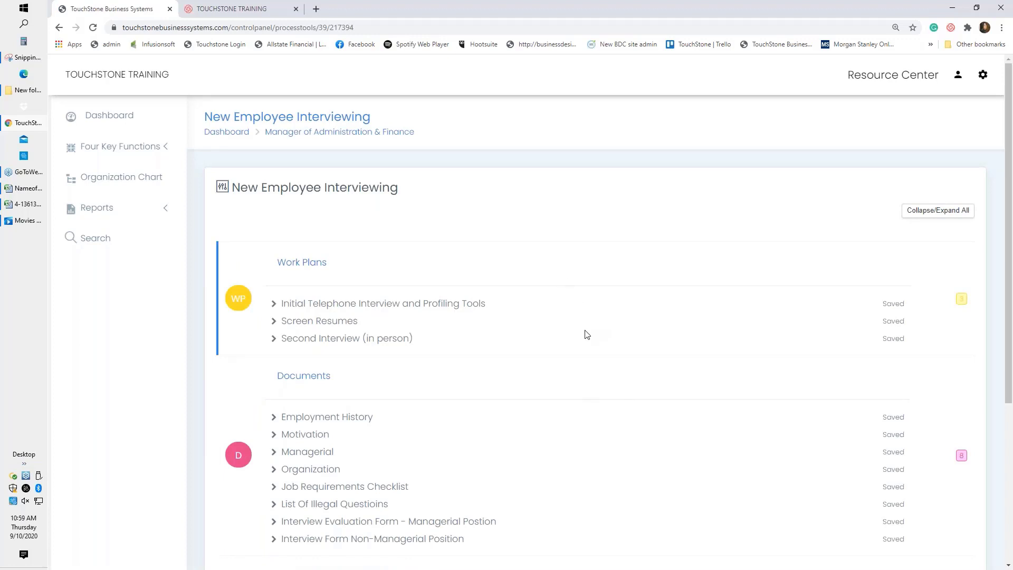
Scroll to Custom Forms on the New Employee Interviewing page and open the Motivation form.
scroll(584, 334, down, 1)
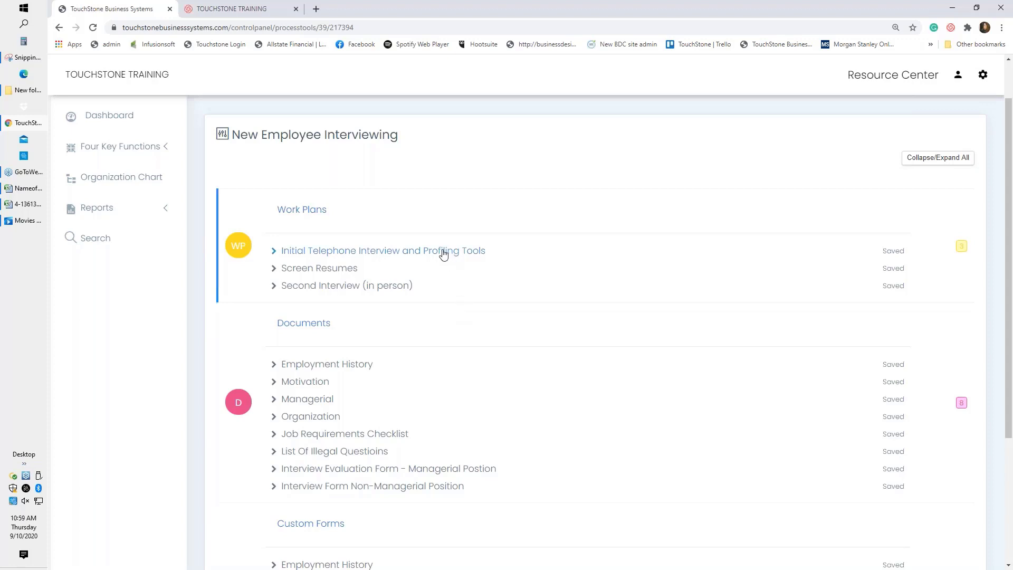
scroll(602, 331, down, 1)
scroll(602, 330, down, 2)
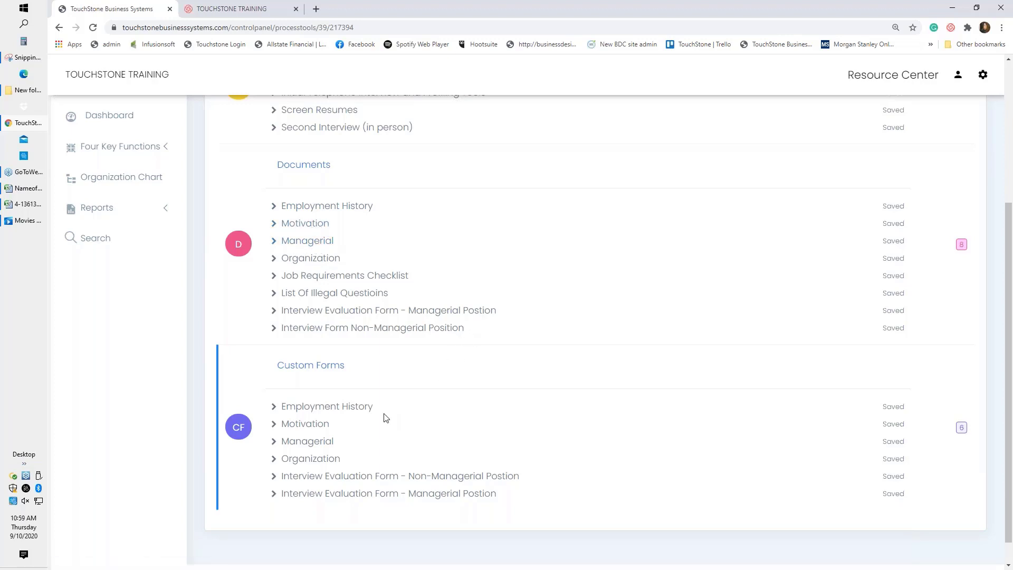
click(310, 425)
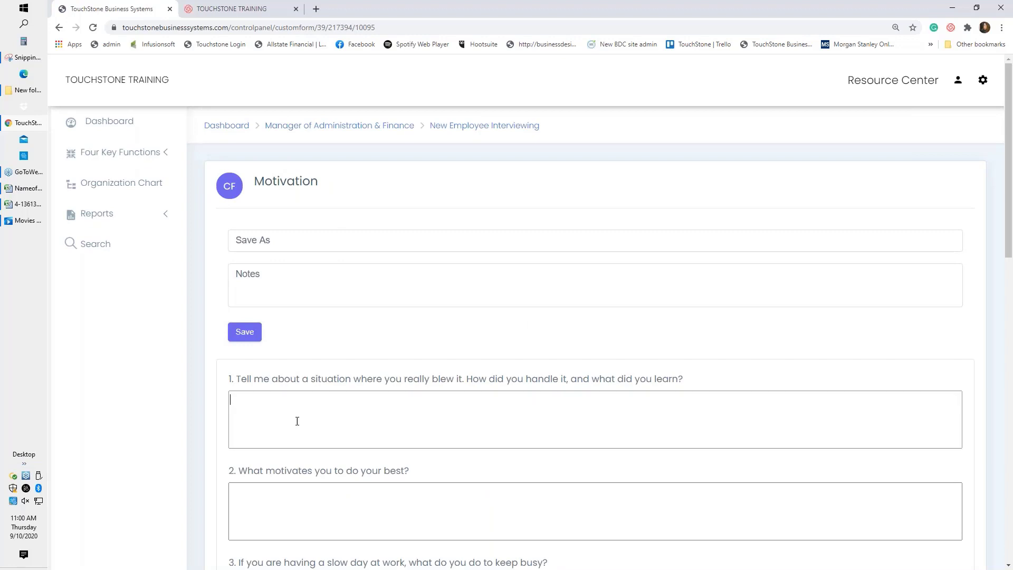
Type 'os' and a new line in the first Motivation answer, then leave it unsaved for New Employee Interviewing.
click(294, 417)
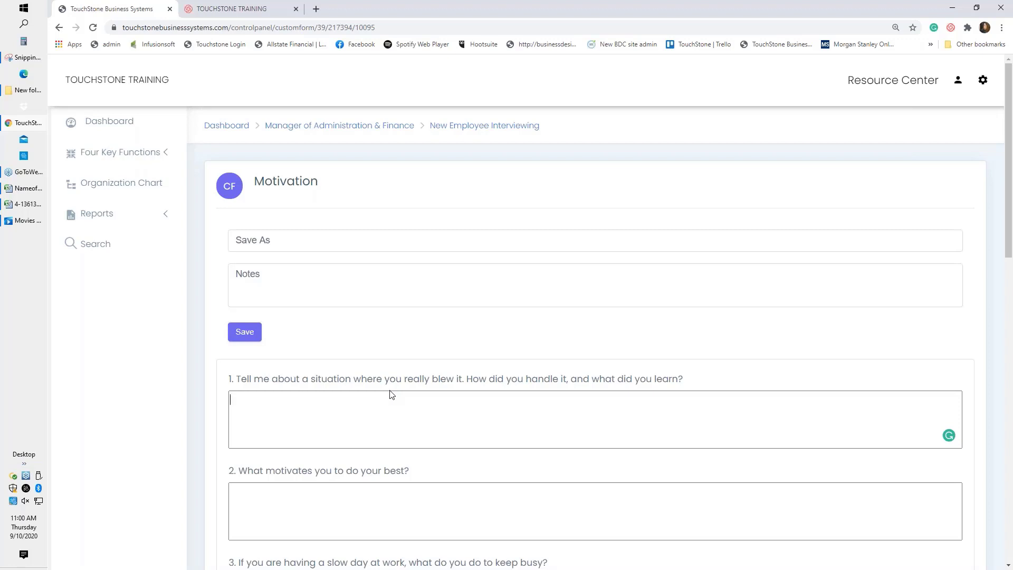
text(ote)
text(s)
key(Return)
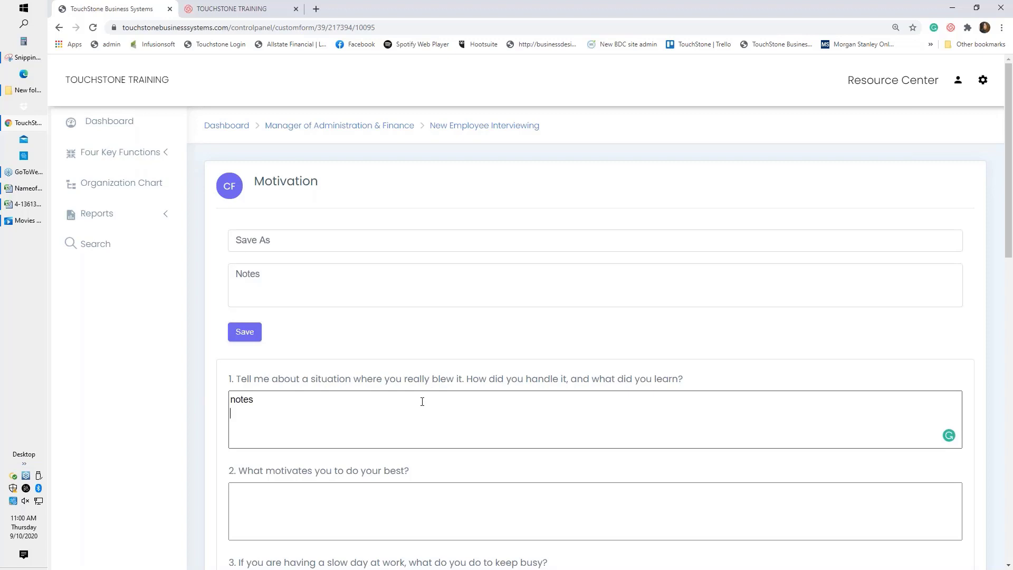
click(465, 128)
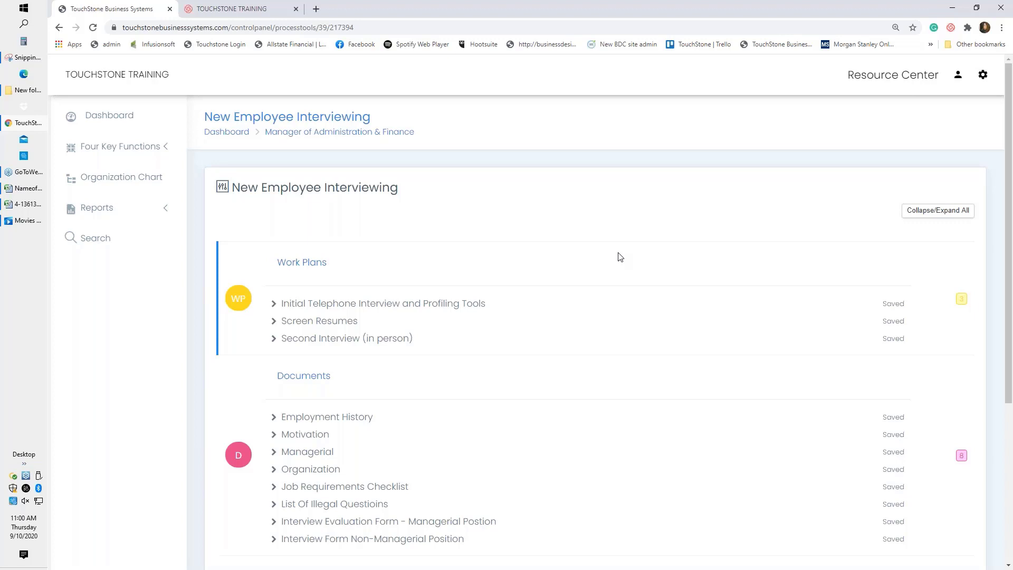
Go to New Employee On-Boarding via the control panel and open the On-Boarding Stats document.
scroll(620, 259, down, 2)
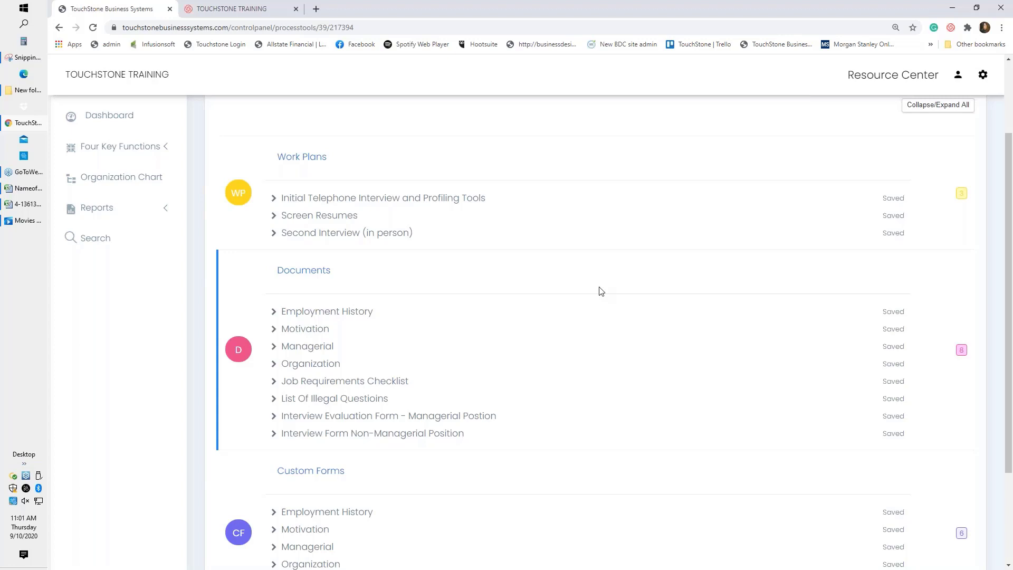
scroll(580, 279, up, 2)
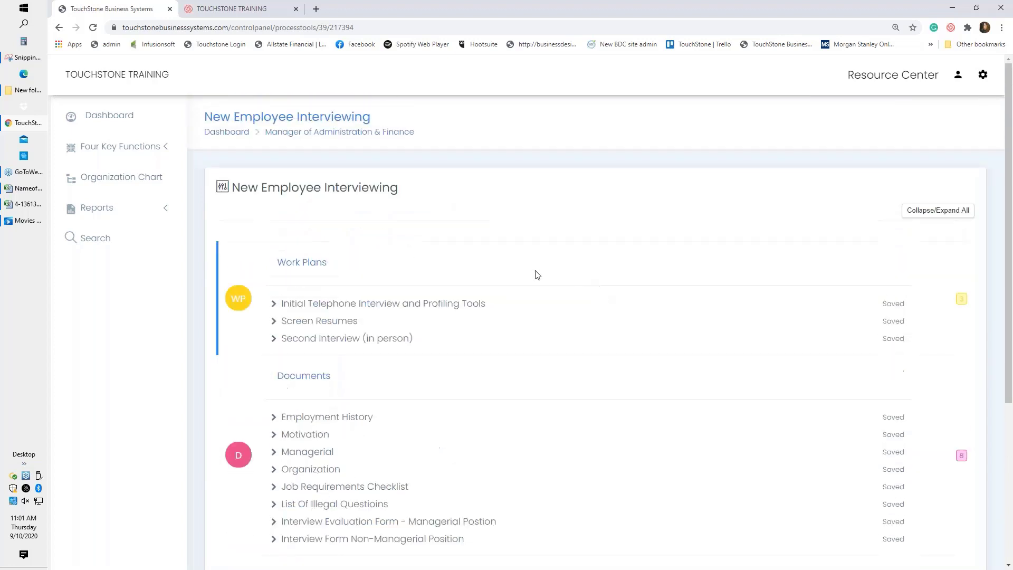
click(351, 133)
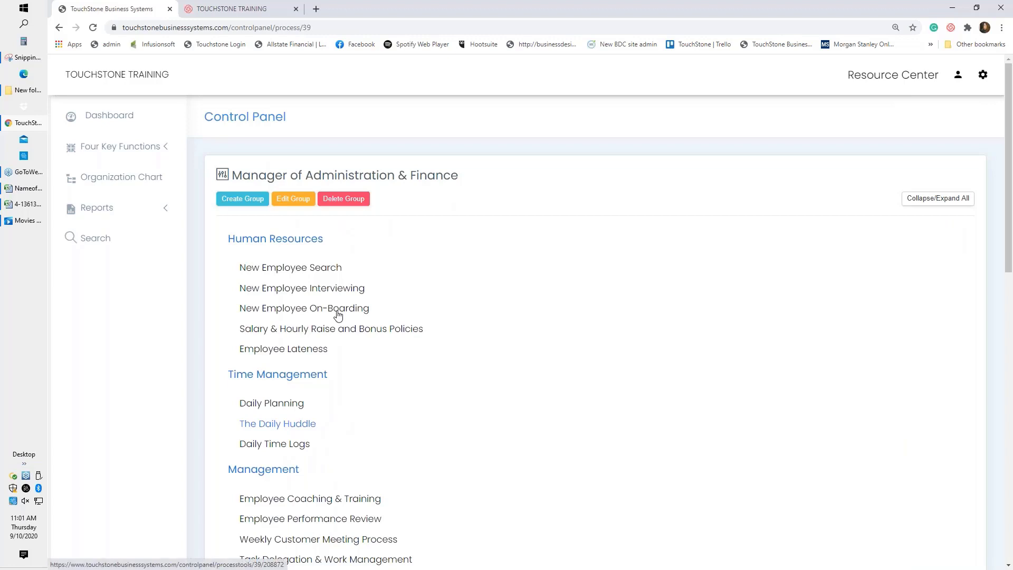
click(354, 310)
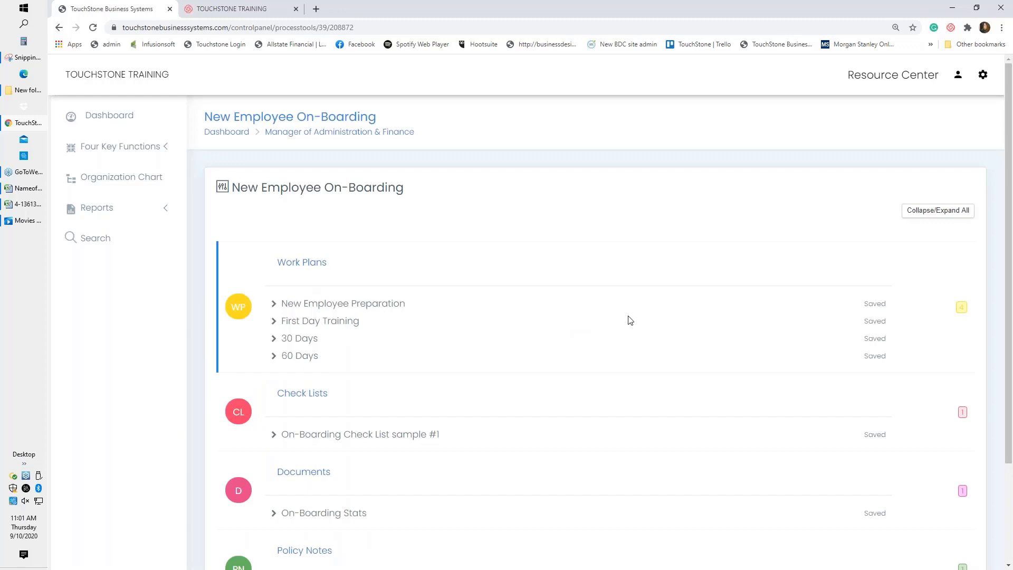
scroll(628, 320, down, 1)
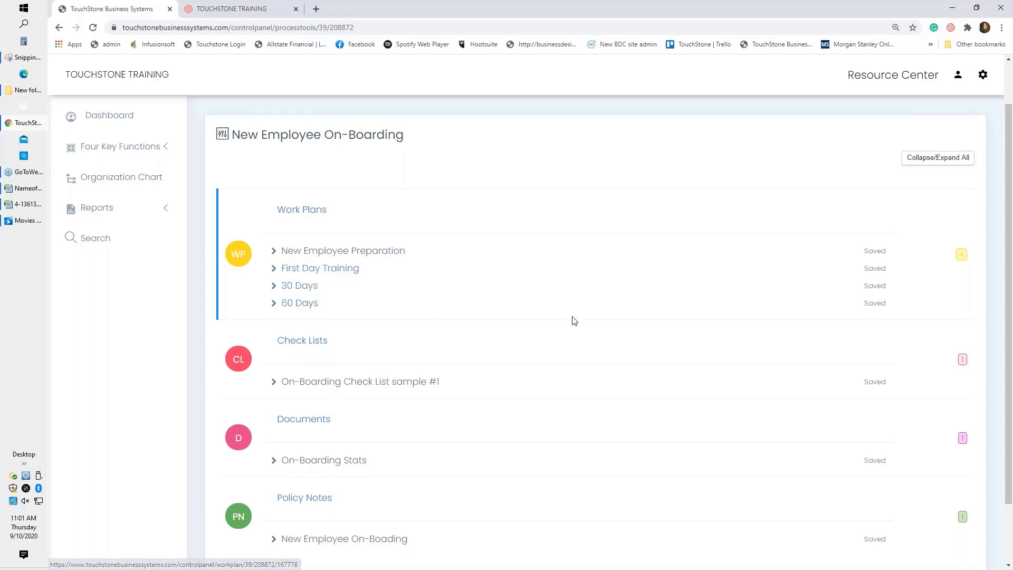
scroll(574, 320, down, 2)
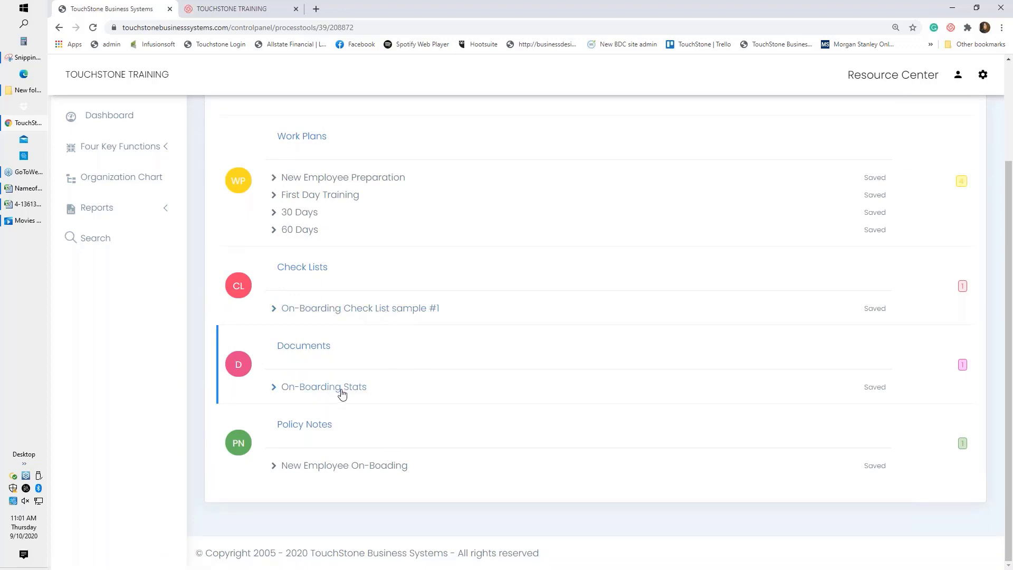
click(317, 388)
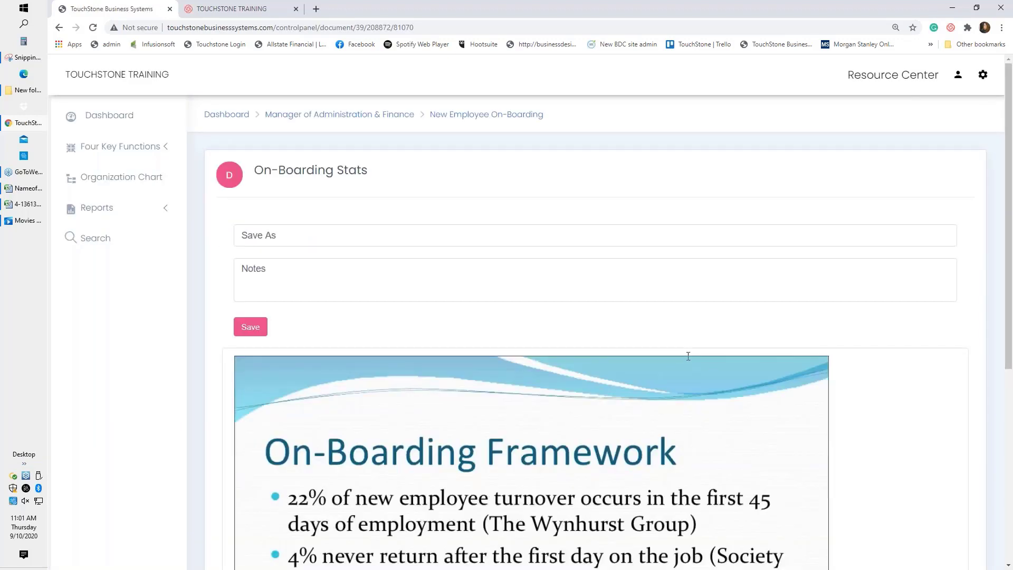
scroll(687, 356, down, 3)
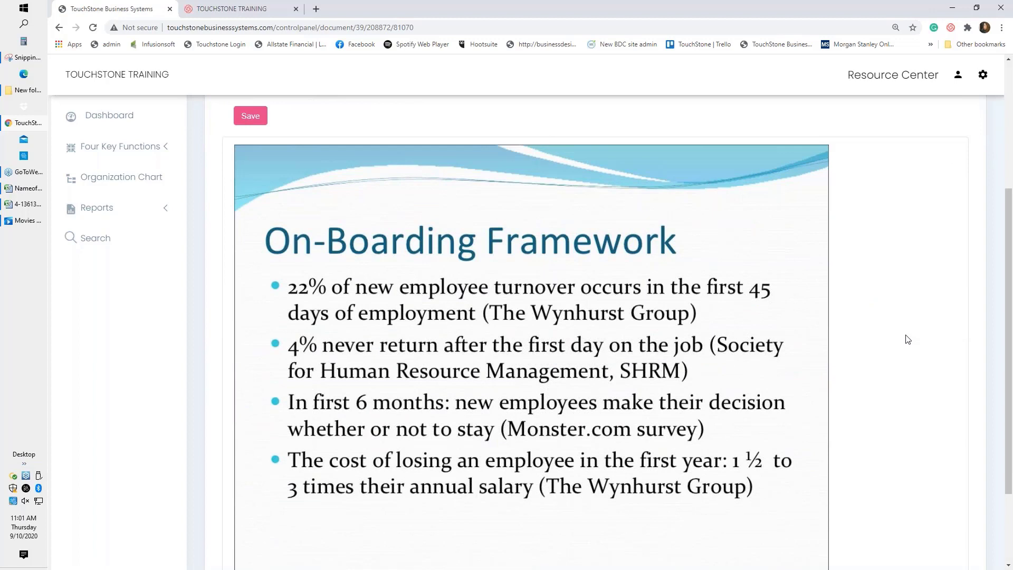